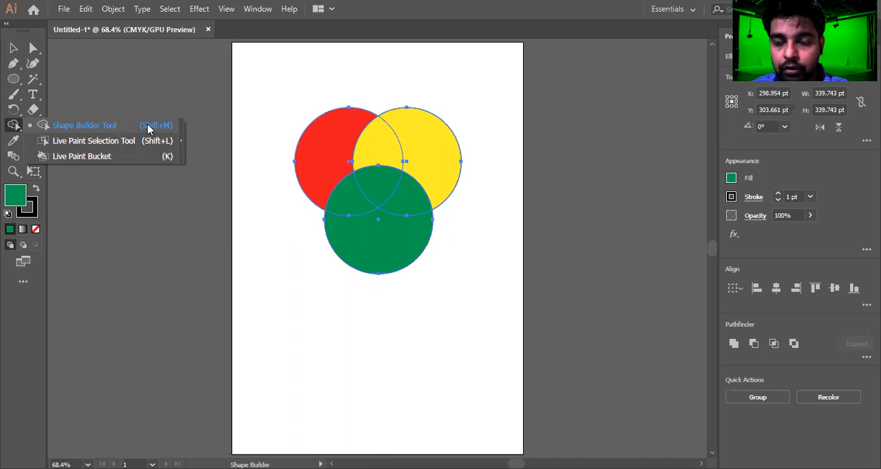
Switch to the Shape Builder tool.
left_click(147, 125)
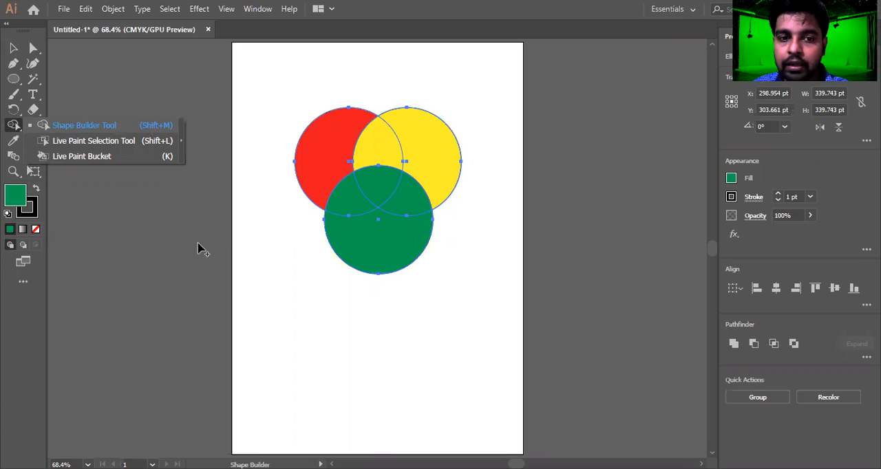
mouse_move(273, 71)
left_mouse_down()
mouse_move(325, 276)
mouse_move(510, 294)
mouse_move(478, 97)
mouse_move(254, 101)
left_mouse_up()
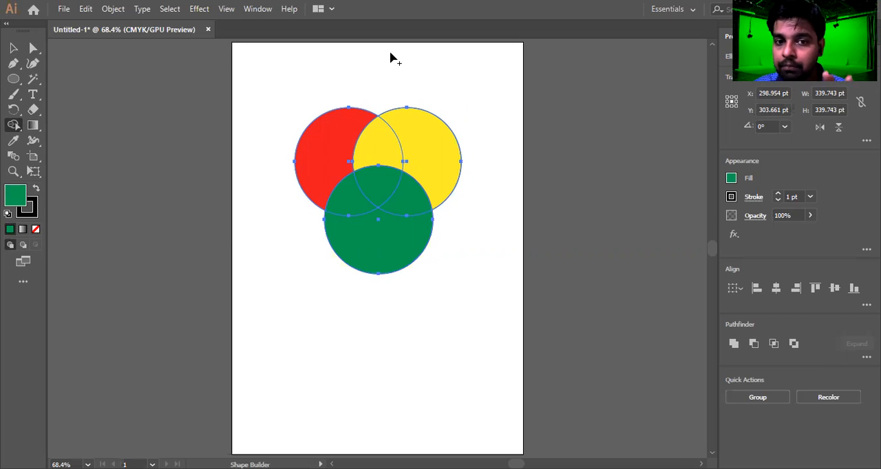
left_click_drag(15, 130, 72, 129)
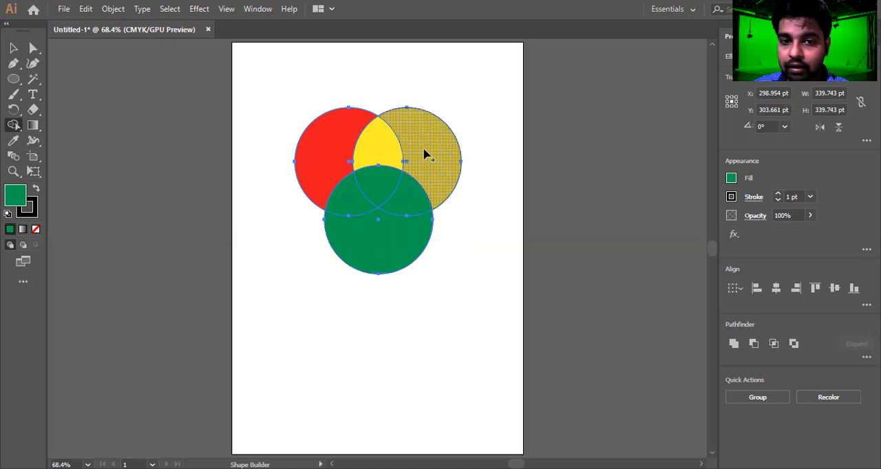
Remove the three overlapping regions between the red, yellow and green circles with the Shape Builder tool.
left_click(377, 187, "alt")
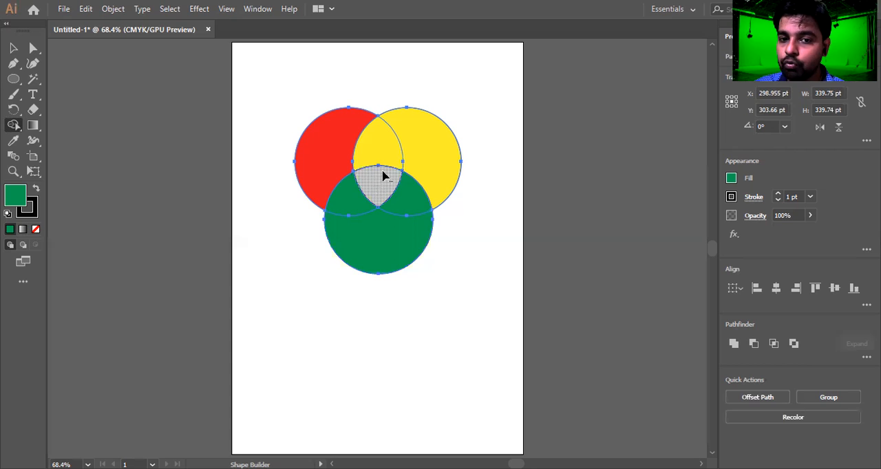
left_click(378, 143, "alt")
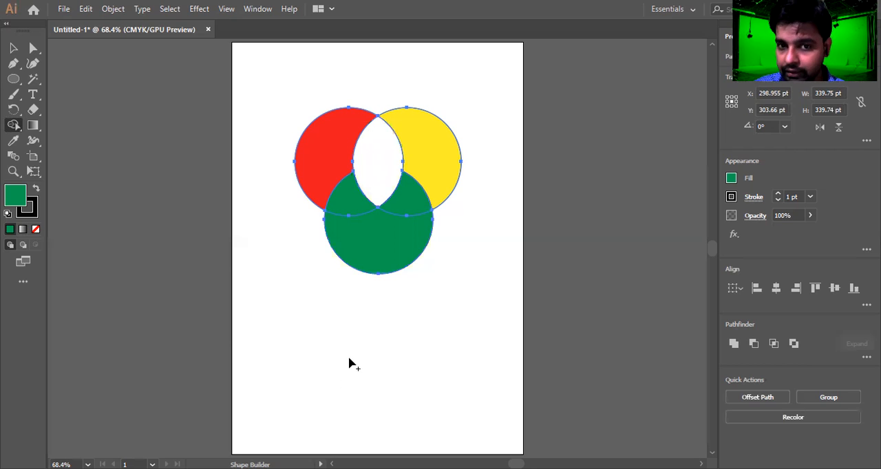
left_click(345, 206, "alt")
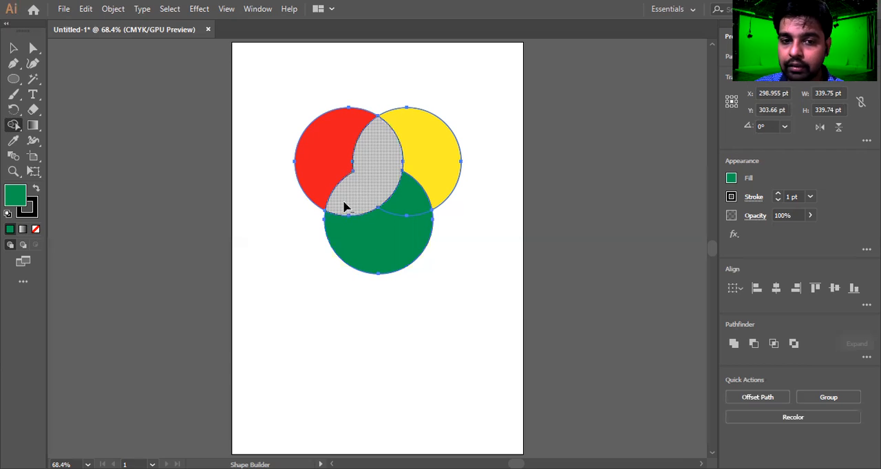
left_click(411, 206, "alt")
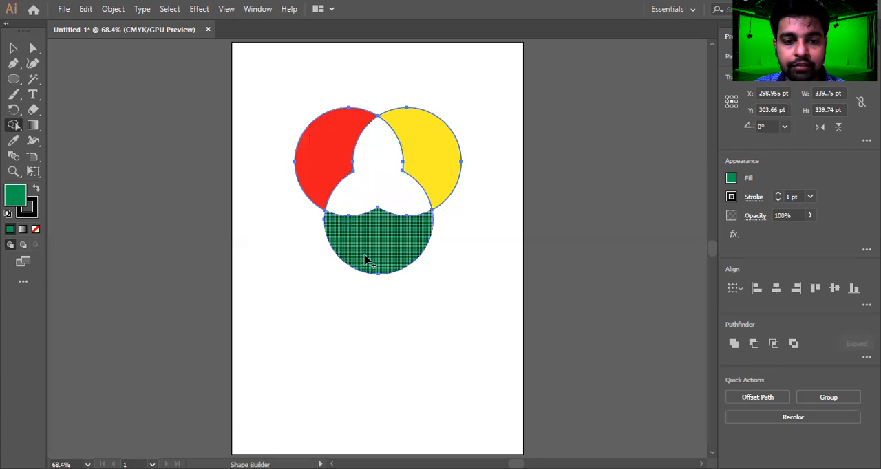
Refill the red and yellow crescent regions with the green fill using the Shape Builder tool.
left_click(331, 147)
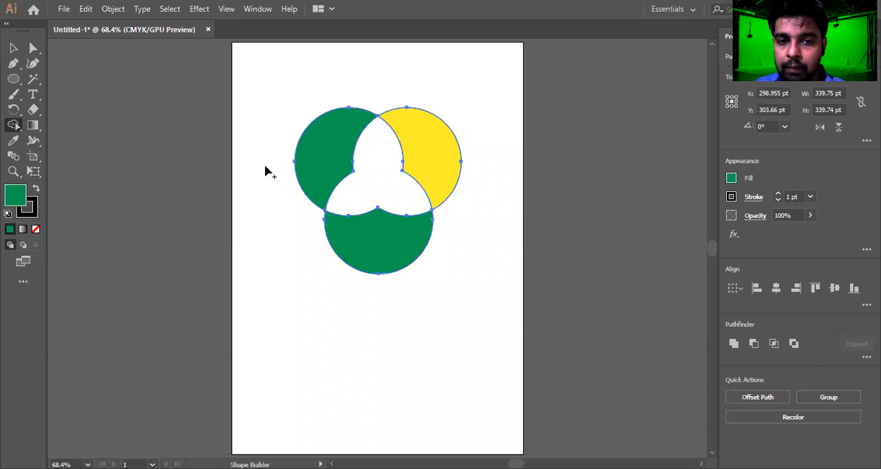
left_click(314, 158)
left_click(337, 159)
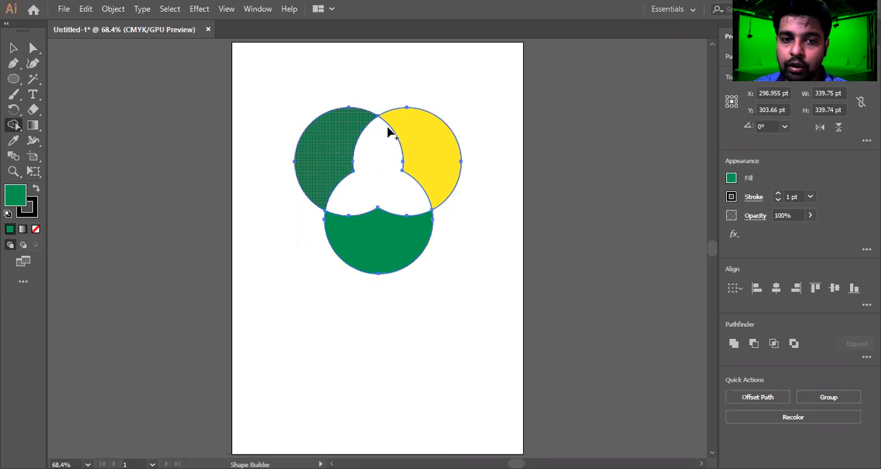
left_click(435, 158)
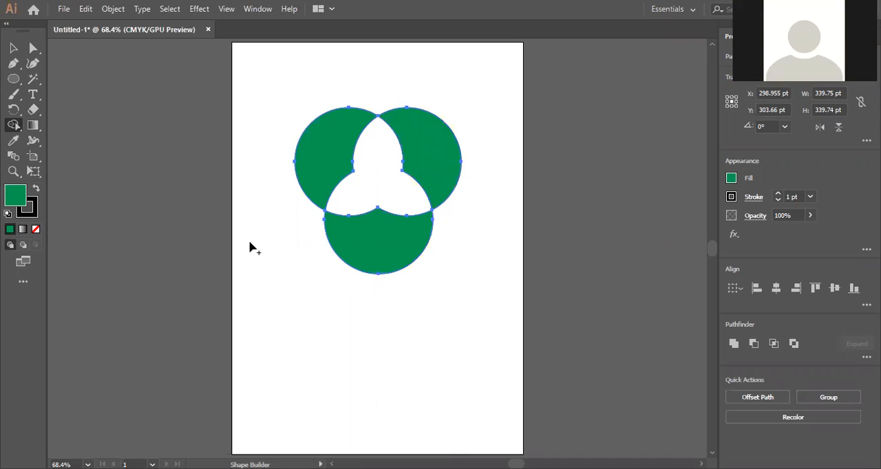
Select the whole three-piece green shape and move it up toward the artboard's top edge.
left_click(14, 49)
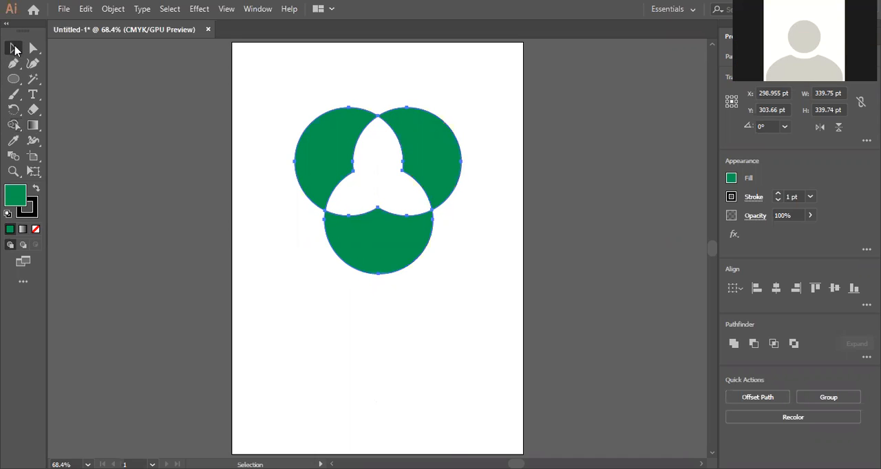
left_click(312, 347)
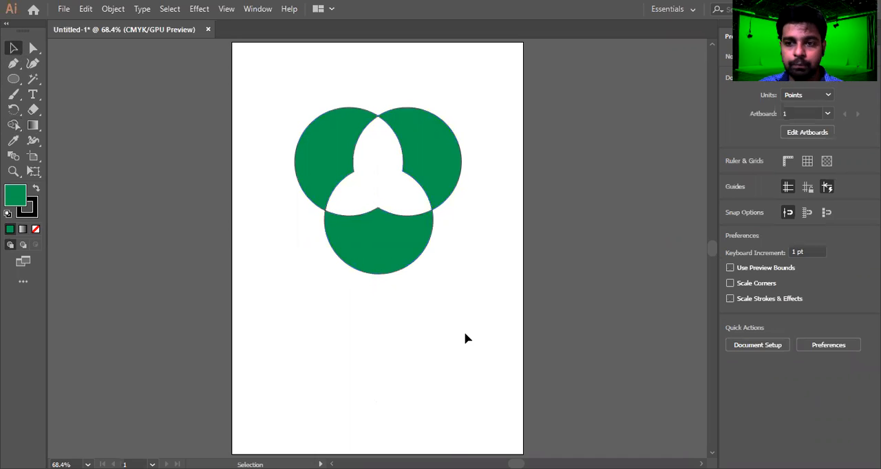
left_click_drag(465, 338, 275, 139)
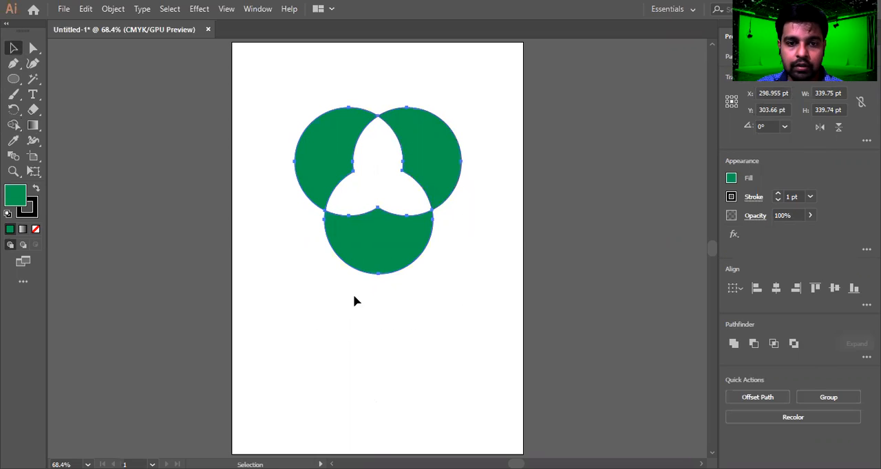
left_click(254, 271)
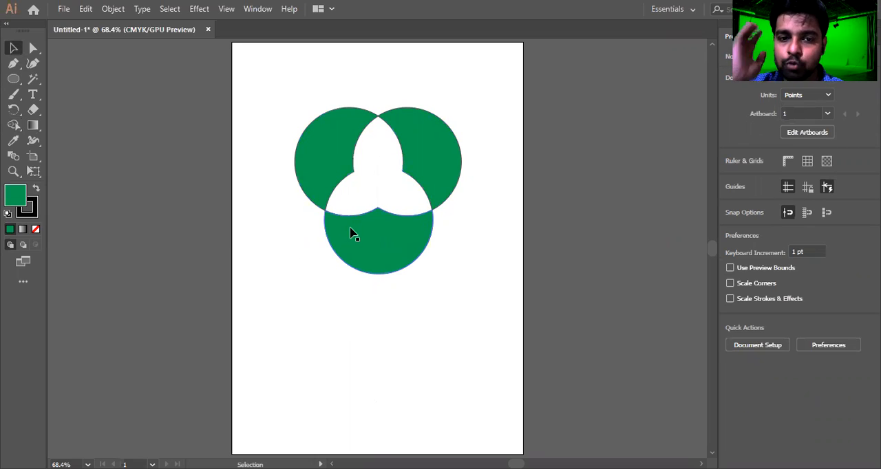
left_click_drag(269, 110, 485, 301)
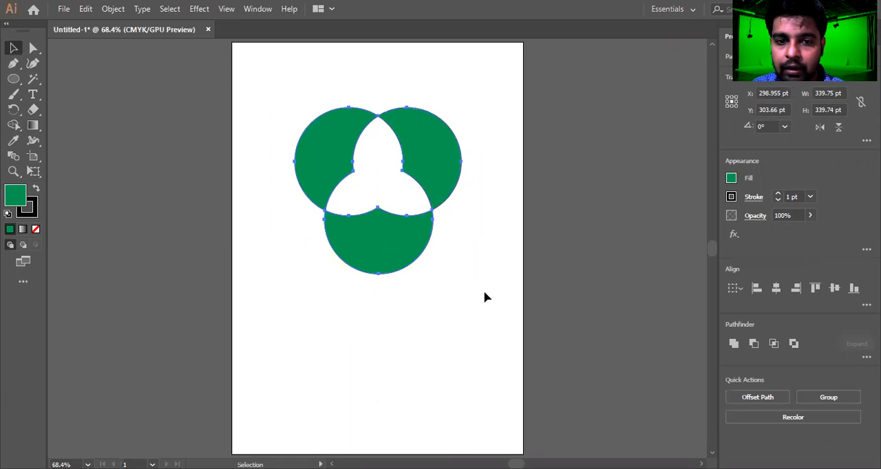
left_click(483, 290)
left_click_drag(286, 89, 485, 271)
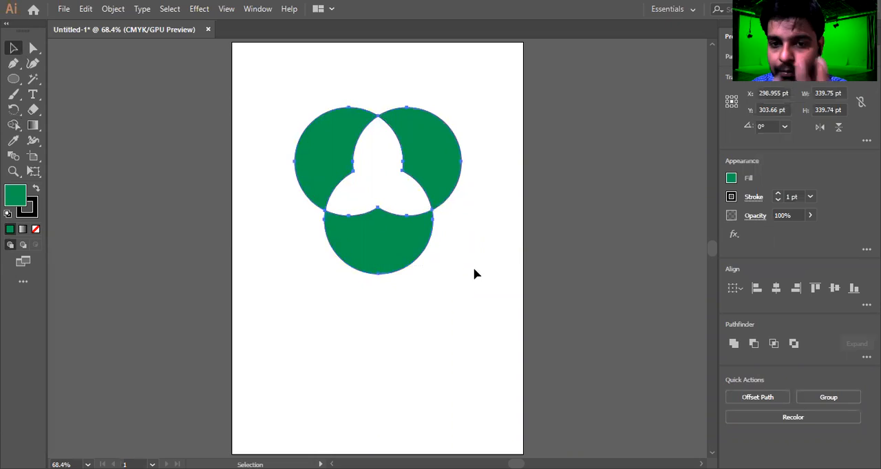
left_click_drag(440, 166, 424, 120)
left_click(478, 157)
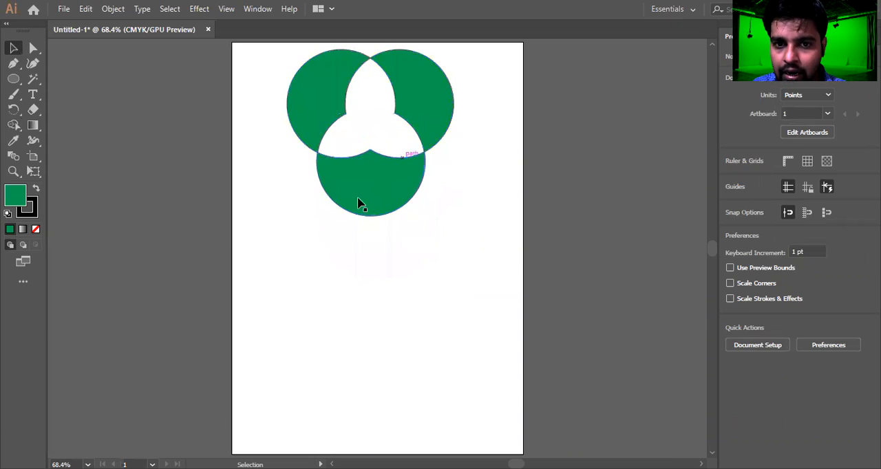
Drag the bottom, right and left pieces apart, then undo all three moves.
left_click_drag(366, 193, 372, 225)
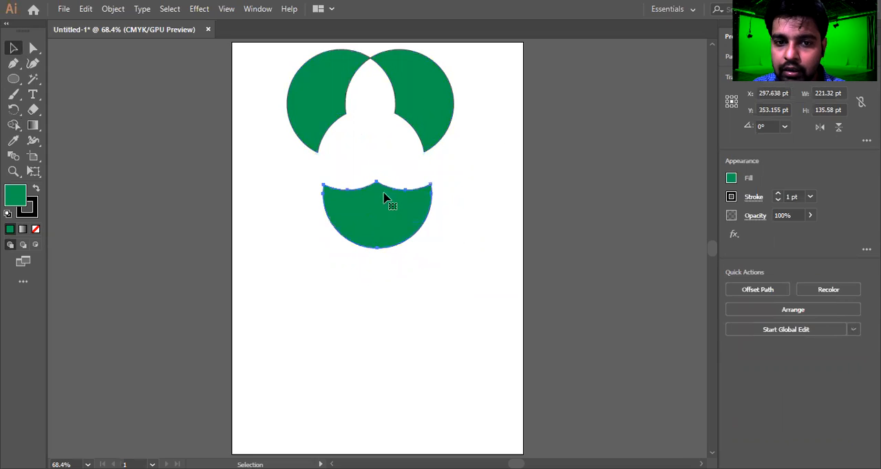
left_click_drag(436, 87, 486, 94)
left_click_drag(312, 108, 286, 110)
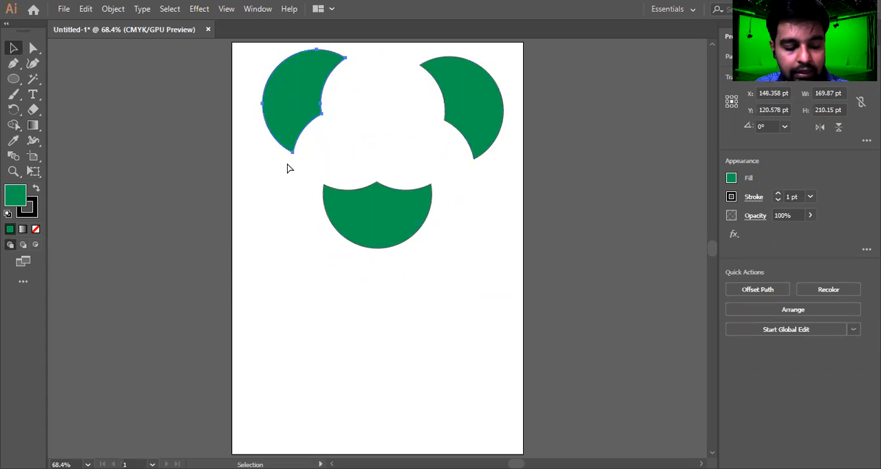
key("ctrl+z")
key("ctrl+z")
key("ctrl+z")
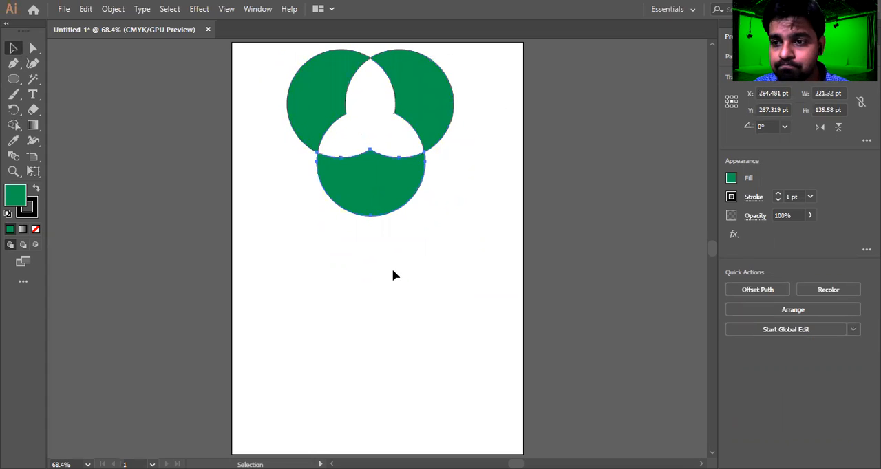
left_click(391, 270)
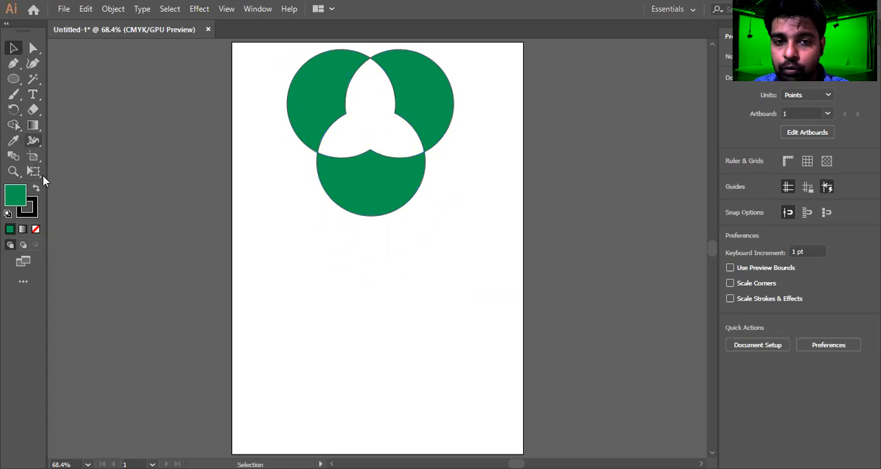
scroll(356, 271, "down", 2)
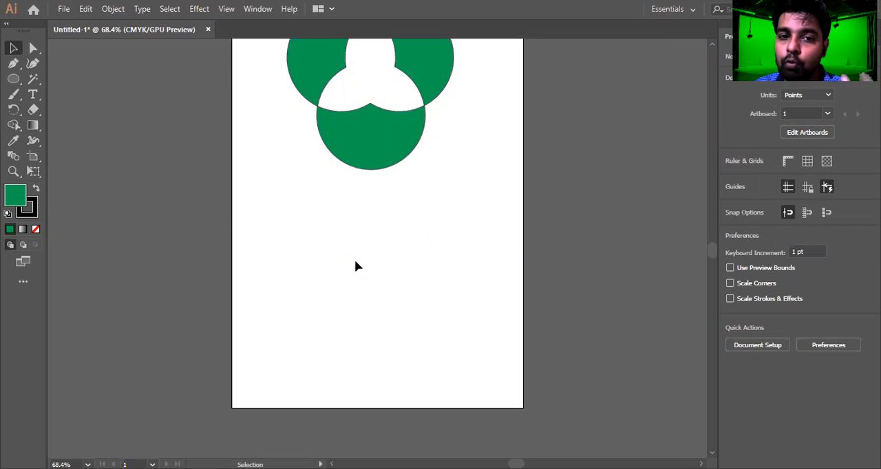
scroll(355, 262, "up", 2)
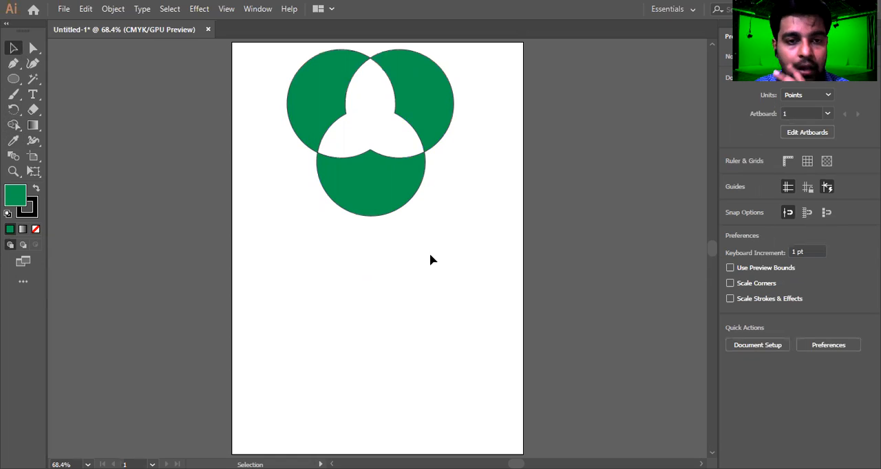
Select the pieces and drag the bottom piece downward, then undo the move.
left_click(328, 104)
left_click(422, 107)
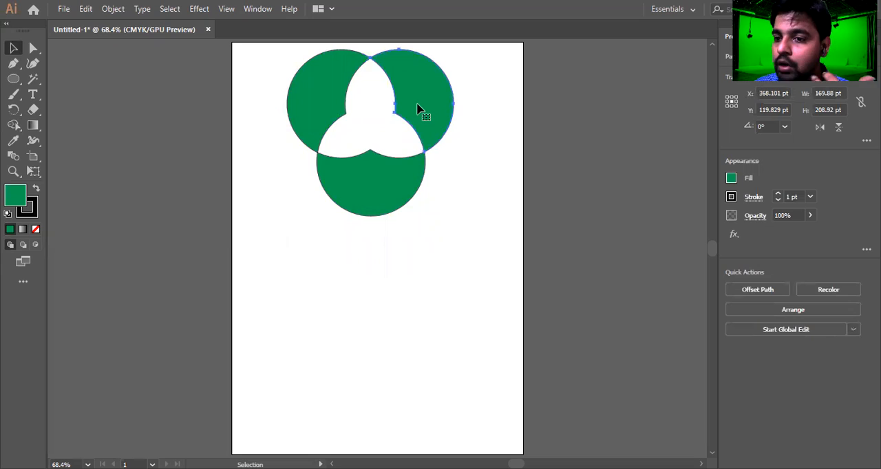
left_click(365, 183)
left_click_drag(364, 183, 364, 236)
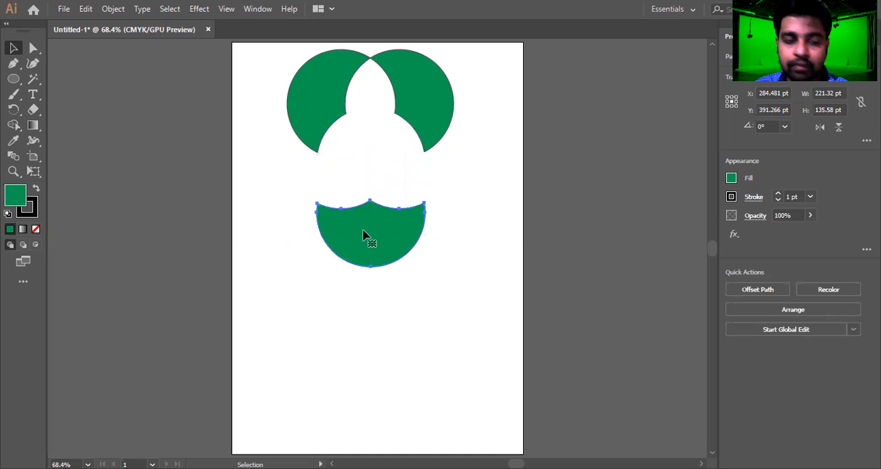
key("ctrl+z")
left_click(444, 253)
Draw a green square about 308 pt wide below the circle shape with the Rectangle tool.
scroll(444, 245, "down", 5)
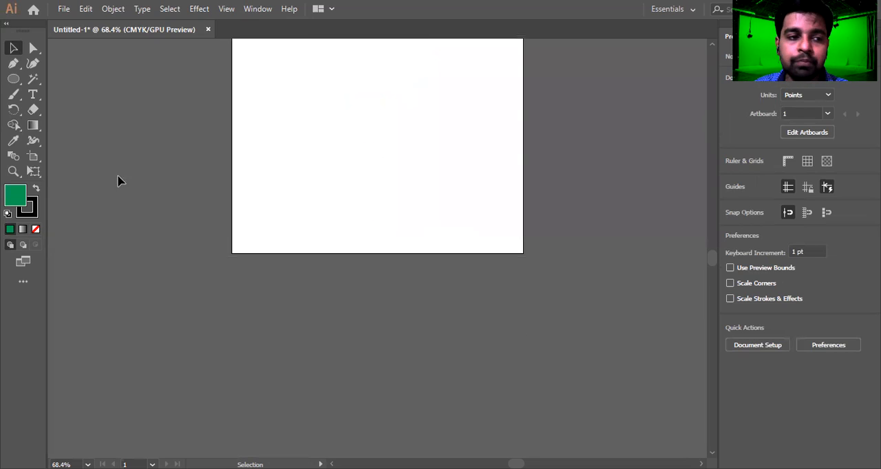
key("m")
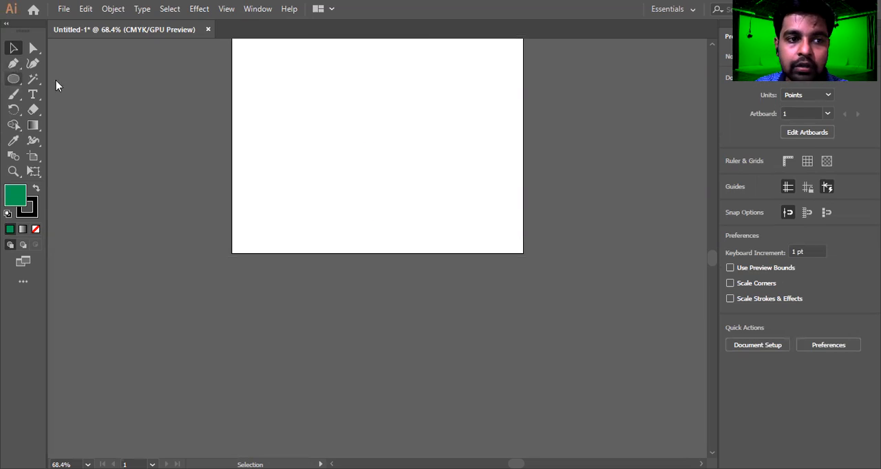
scroll(344, 137, "up", 3)
left_click_drag(300, 195, 451, 346)
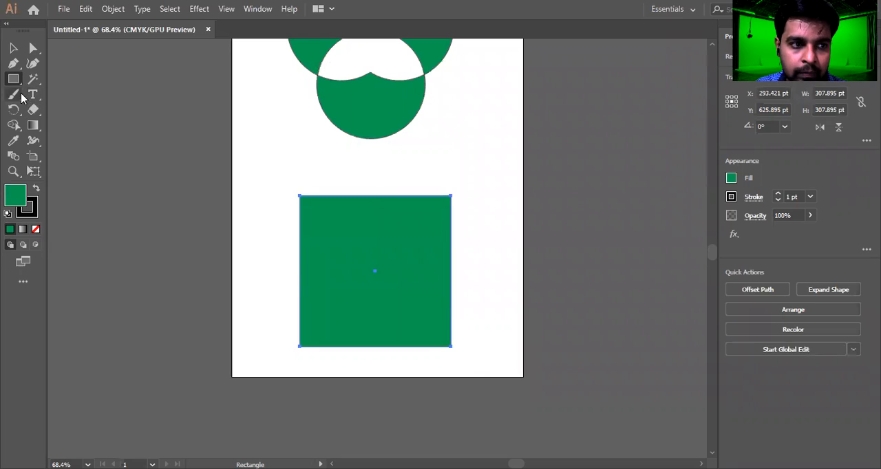
Draw a five-point star about 410 pt wide, centred over the square, with the Star tool.
left_click_drag(13, 82, 59, 116)
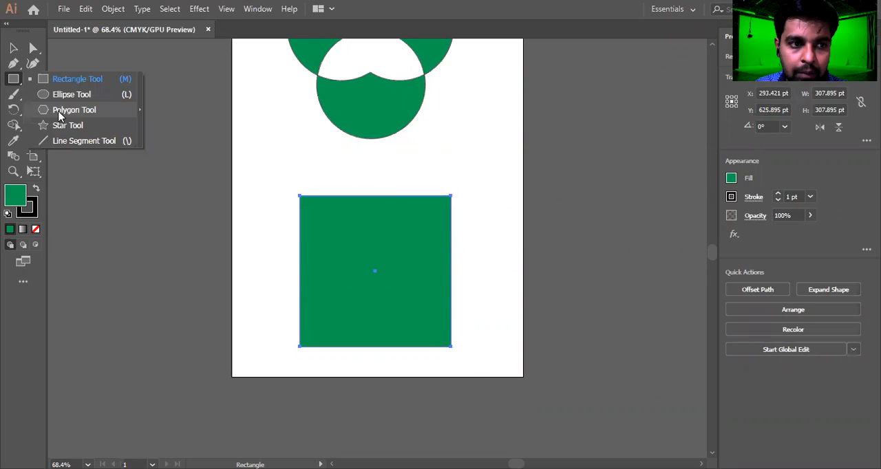
left_click(67, 126)
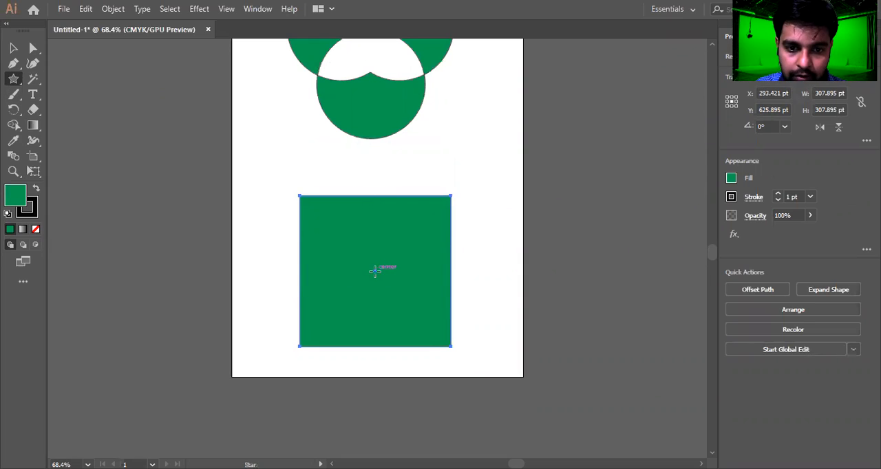
left_click_drag(375, 269, 332, 170)
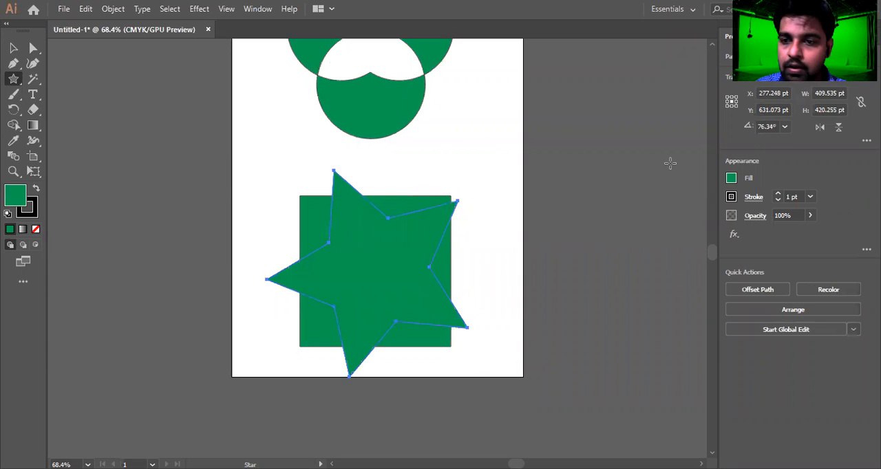
Set the star's fill to the blue swatch.
left_click(731, 180)
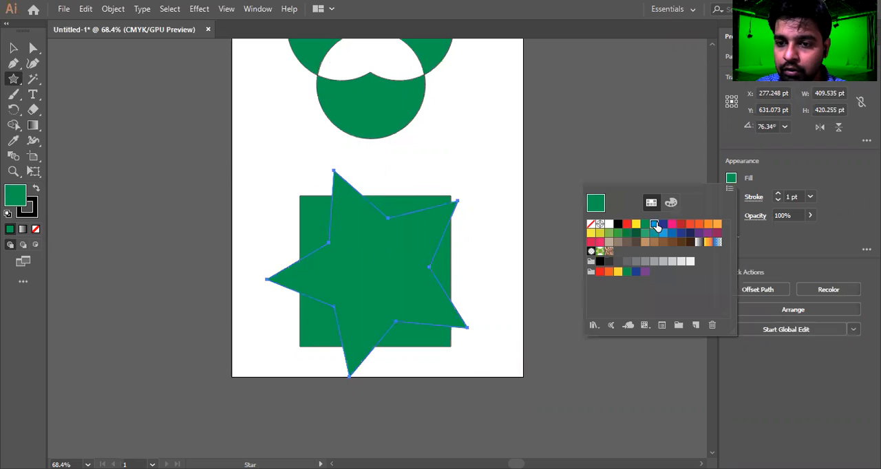
left_click(654, 224)
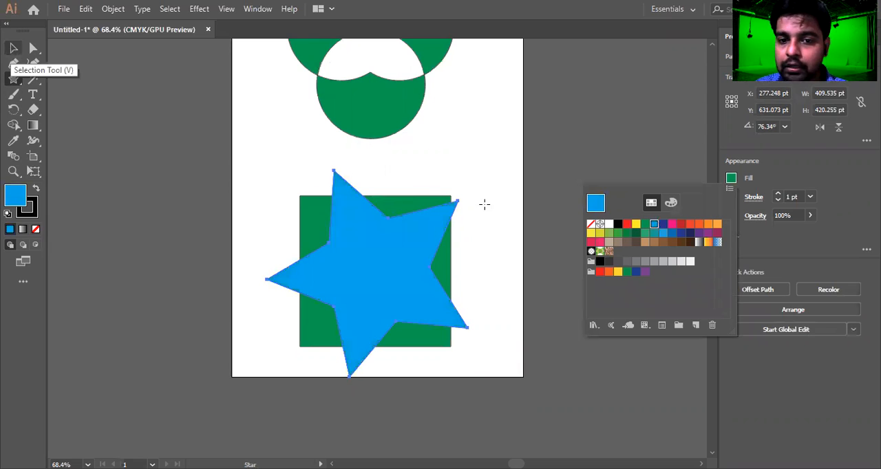
Nudge the star slightly downward over the square with the Selection tool.
scroll(485, 201, "down", 2)
scroll(488, 198, "down", 3)
left_click(13, 48)
left_click_drag(364, 163, 365, 171)
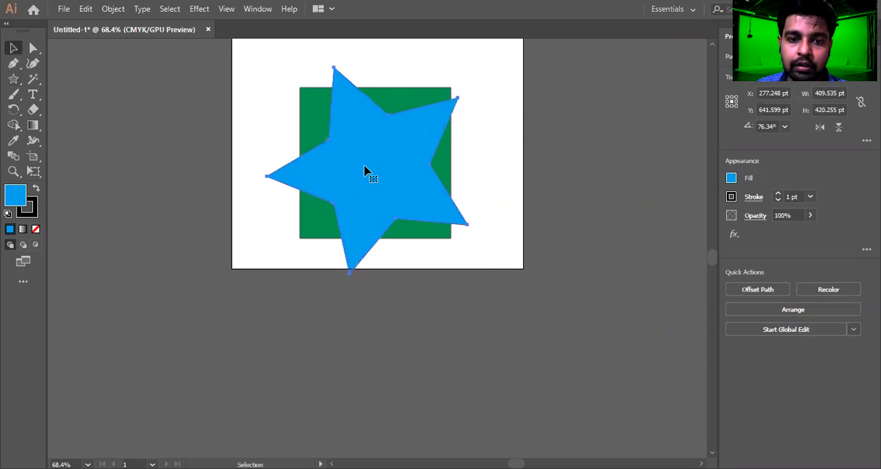
left_click_drag(546, 135, 388, 192)
left_click(468, 181)
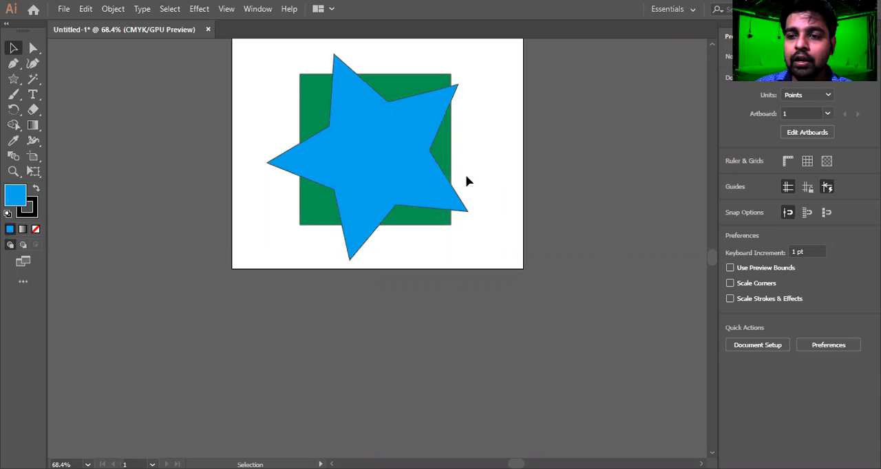
left_click_drag(476, 200, 211, 244)
scroll(440, 133, "up", 1)
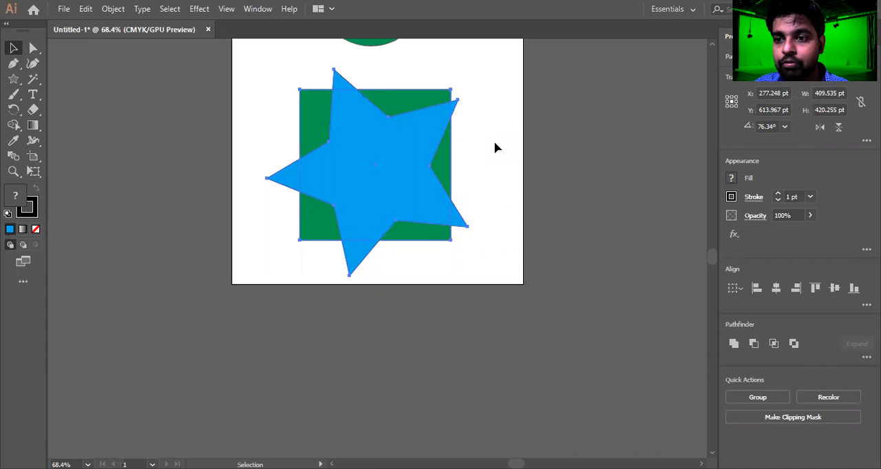
scroll(492, 158, "up", 1)
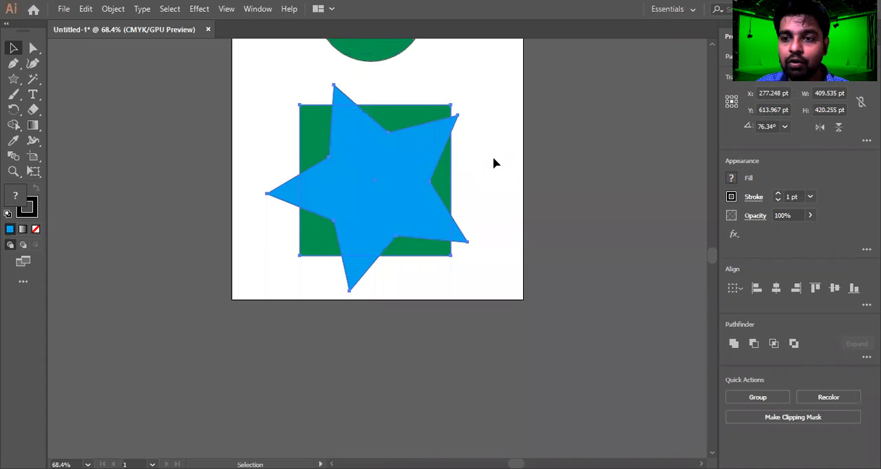
left_click(494, 163)
Shift the star slightly down and to the left over the square.
mouse_move(396, 195)
left_mouse_down()
mouse_move(398, 187)
mouse_move(391, 204)
left_mouse_up()
left_click(496, 183)
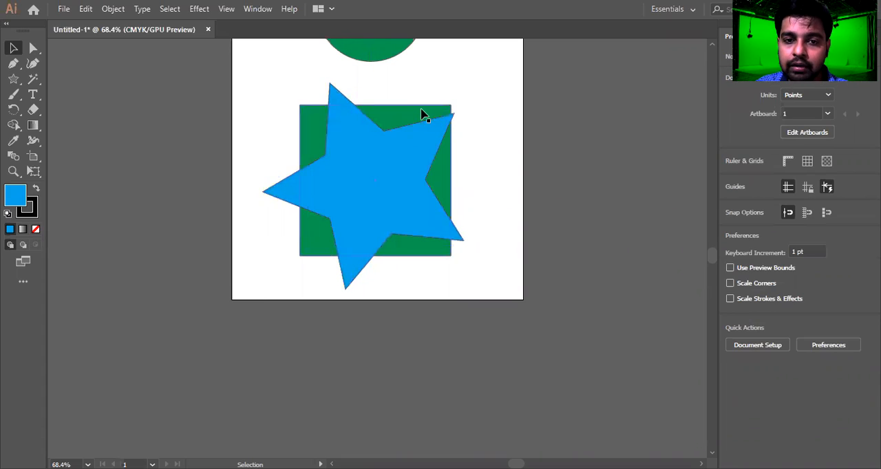
left_click(436, 112)
left_click_drag(508, 89, 199, 298)
left_click_drag(487, 88, 262, 280)
left_click_drag(247, 87, 513, 269)
left_click(497, 263)
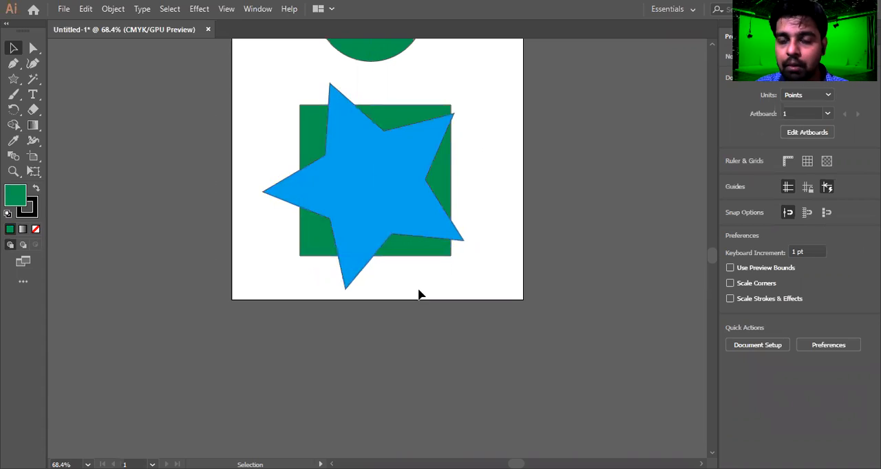
left_click_drag(350, 230, 370, 226)
key("ctrl+z")
left_click_drag(486, 75, 269, 302)
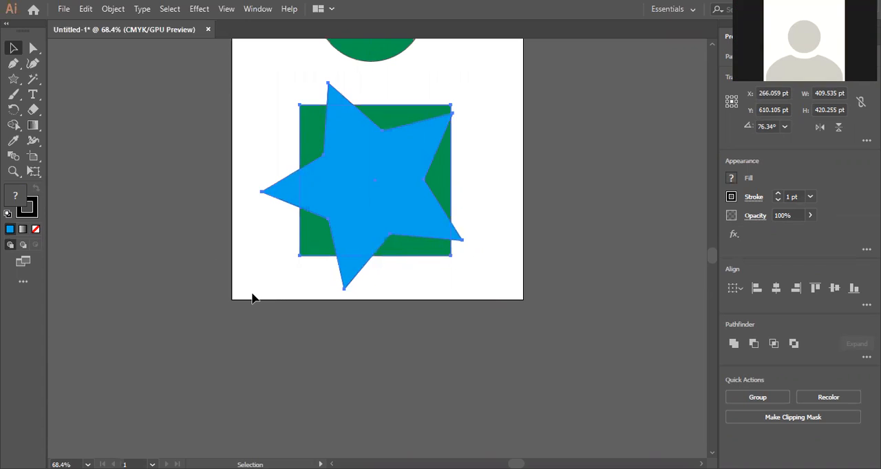
left_click(467, 178)
Move the star up and to the right, then rotate it with Free Transform.
left_click_drag(396, 208, 404, 200)
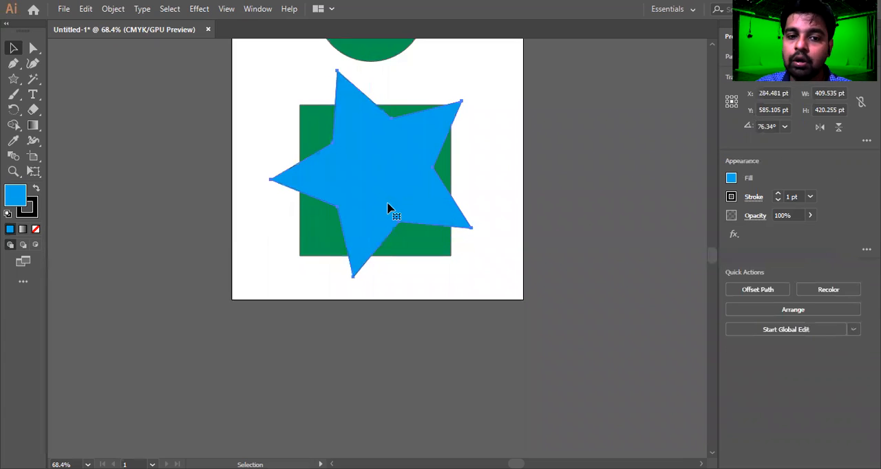
key("e")
left_click_drag(492, 227, 480, 256)
left_click_drag(421, 224, 418, 241)
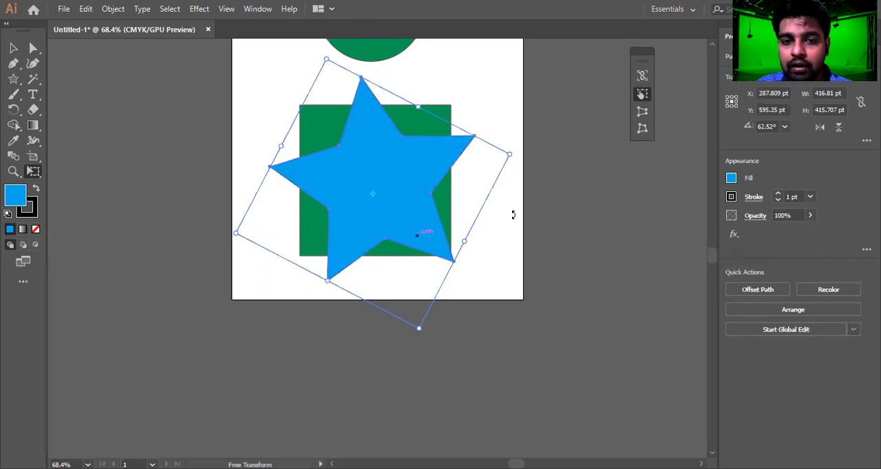
key("v")
left_click(463, 260)
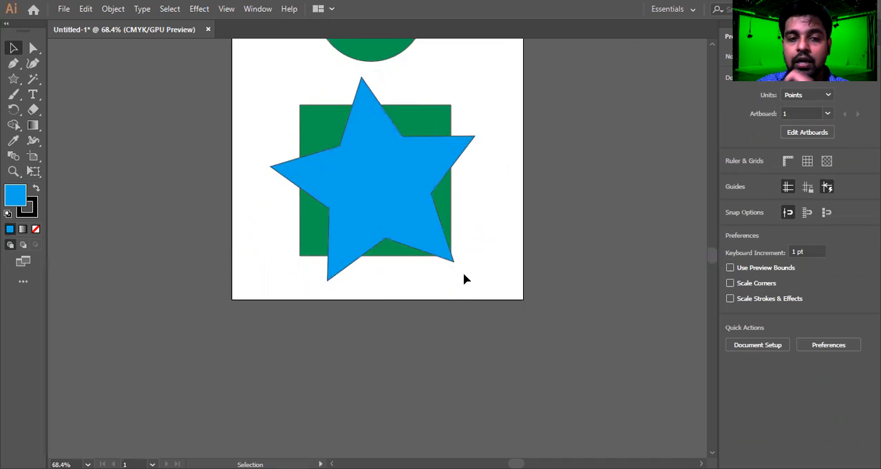
Rotate the star back upright with Free Transform so one point faces straight up.
left_click(378, 227)
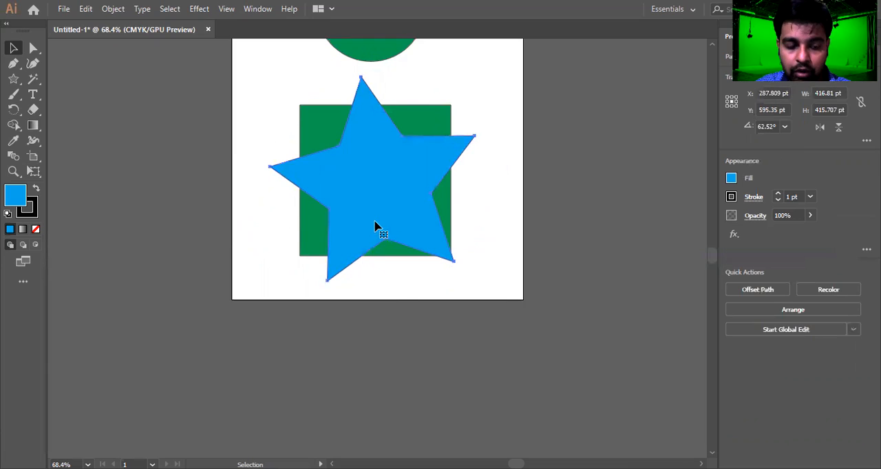
key("e")
left_click_drag(485, 262, 472, 295)
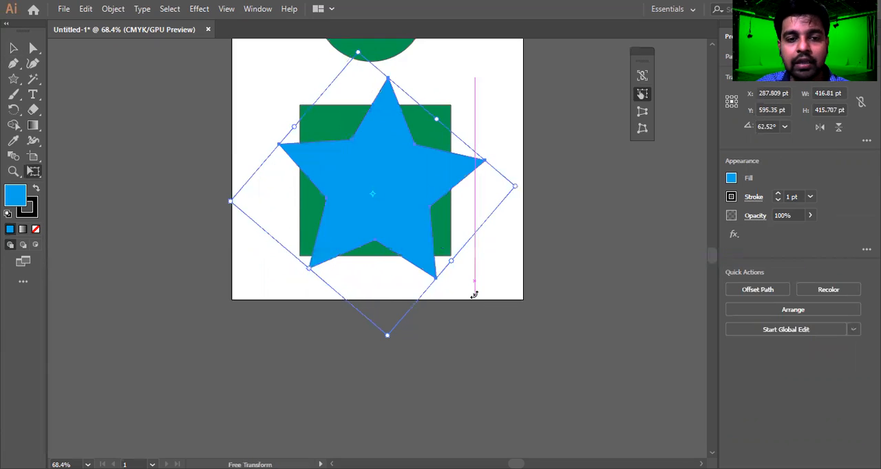
key("v")
left_click(483, 272)
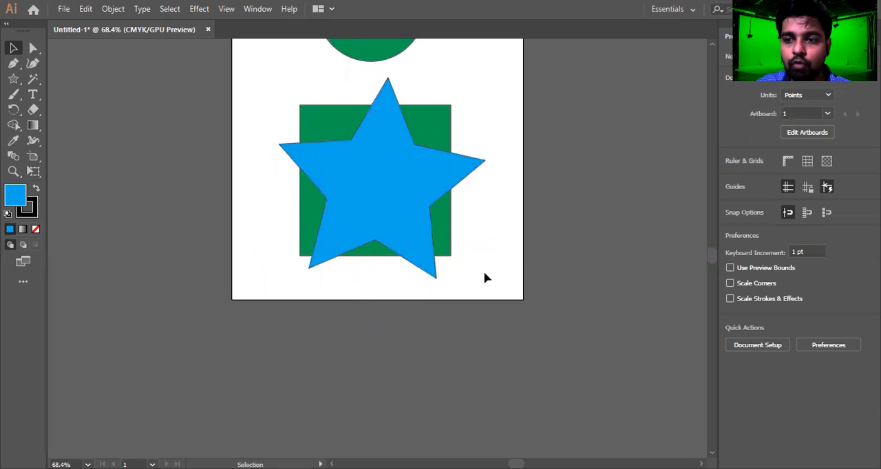
Check how the star and square overlap in Outline view, then return to preview.
key("ctrl+y")
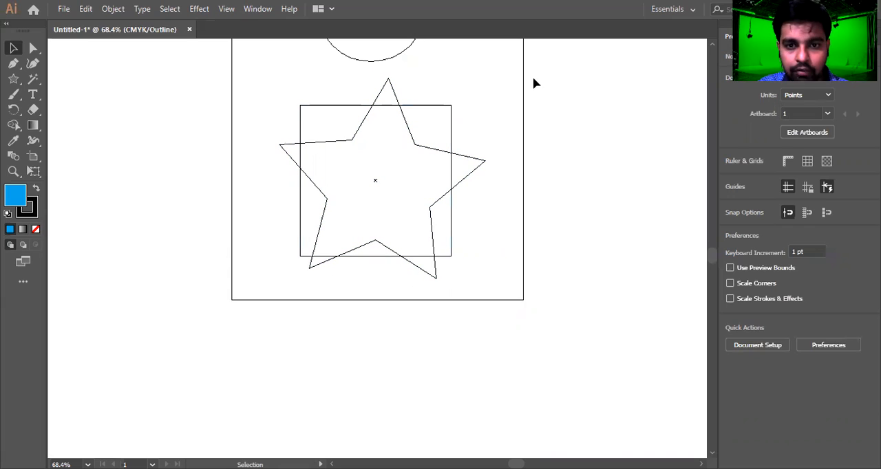
left_click_drag(509, 108, 270, 290)
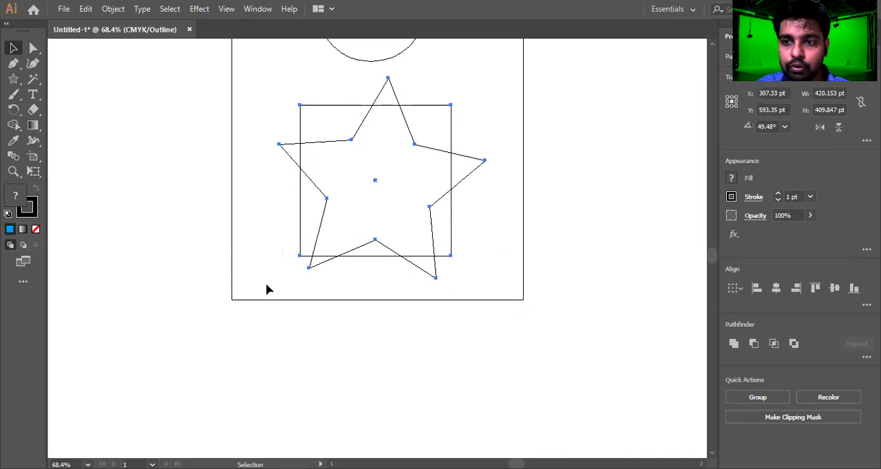
left_click(262, 246)
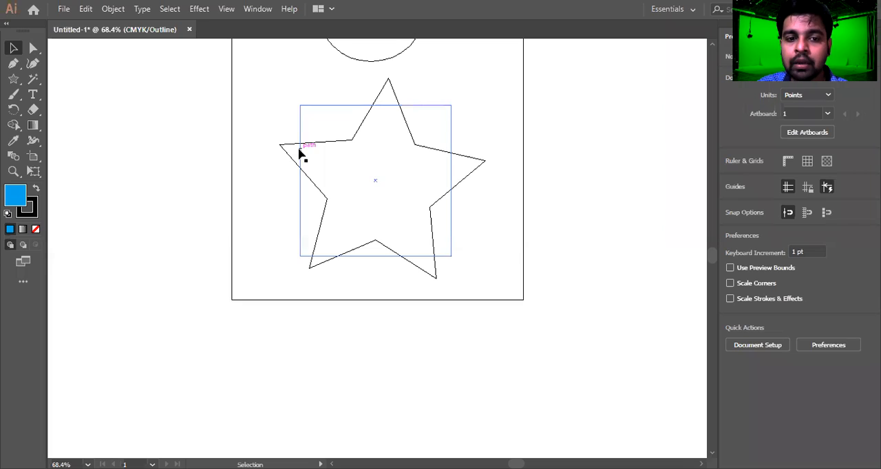
key("ctrl+y")
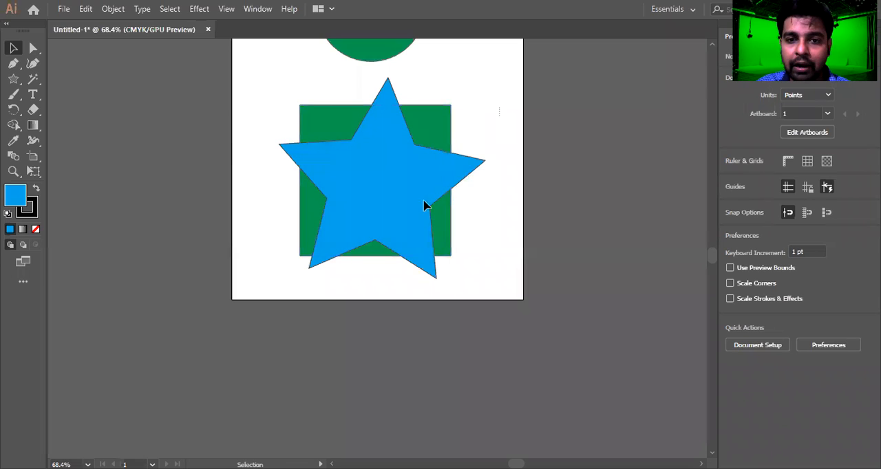
Nudge the star slightly down and to the left to centre it over the square.
key("ctrl+a")
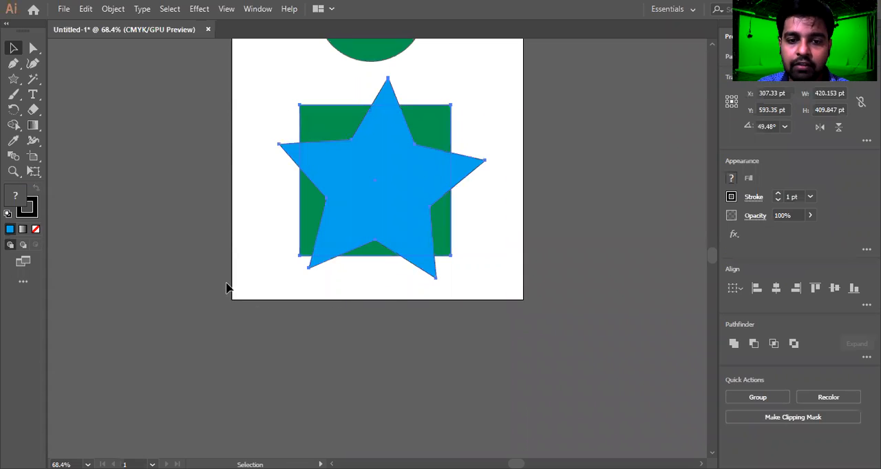
left_click(397, 299)
mouse_move(405, 201)
left_mouse_down()
mouse_move(394, 190)
mouse_move(399, 217)
mouse_move(404, 205)
left_mouse_up()
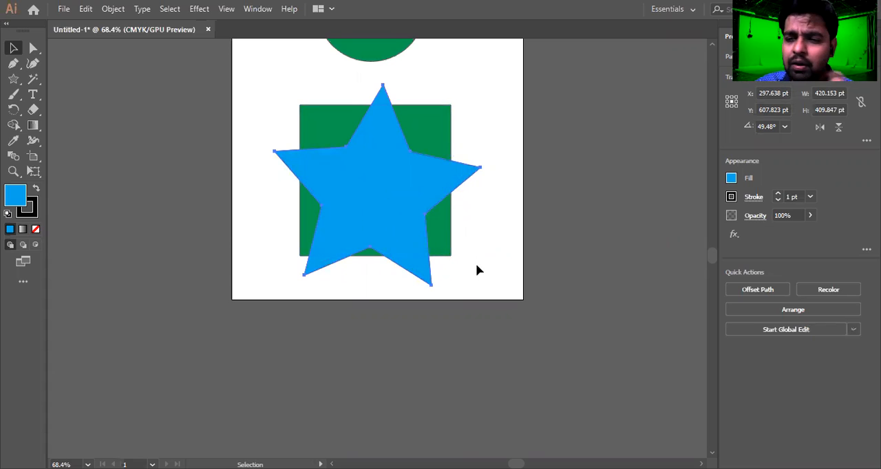
left_click_drag(502, 117, 271, 289)
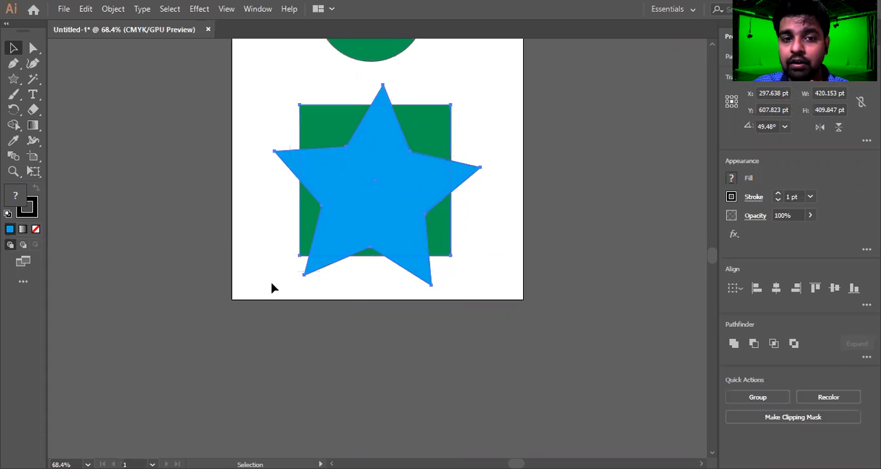
left_click(493, 242)
Select the square and star, then use Shape Builder to delete the star's outer points and its centre region.
left_click(304, 115)
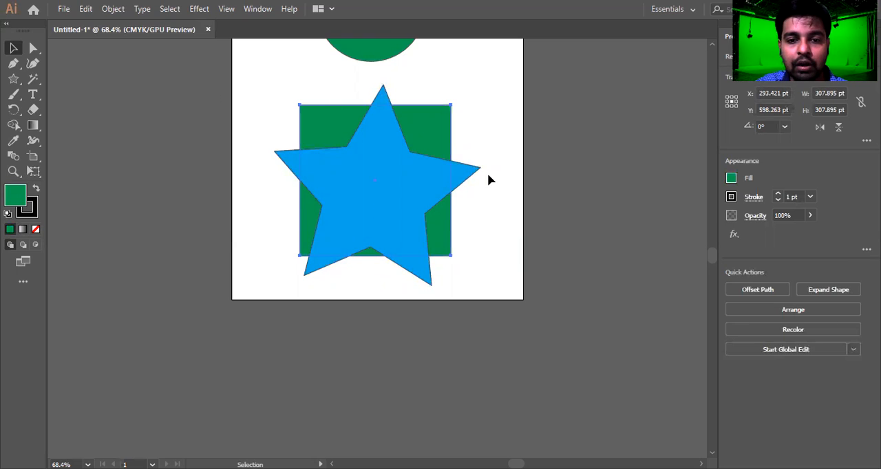
left_click_drag(511, 102, 221, 288)
left_click(17, 125)
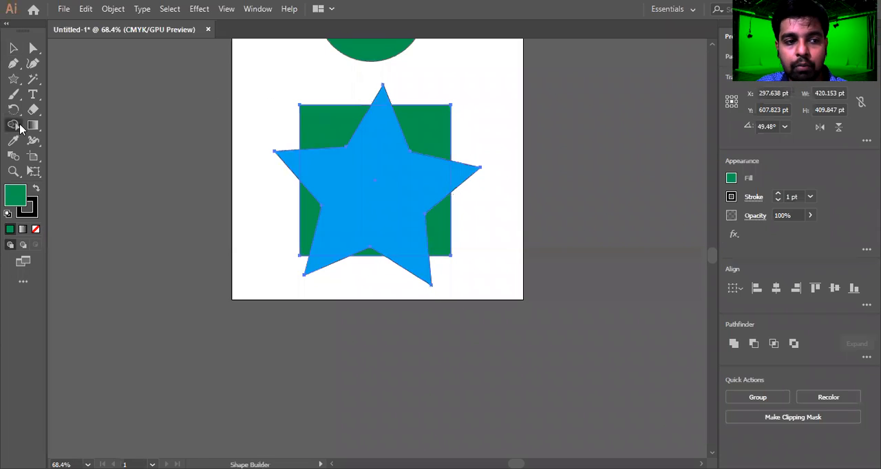
left_click(16, 126)
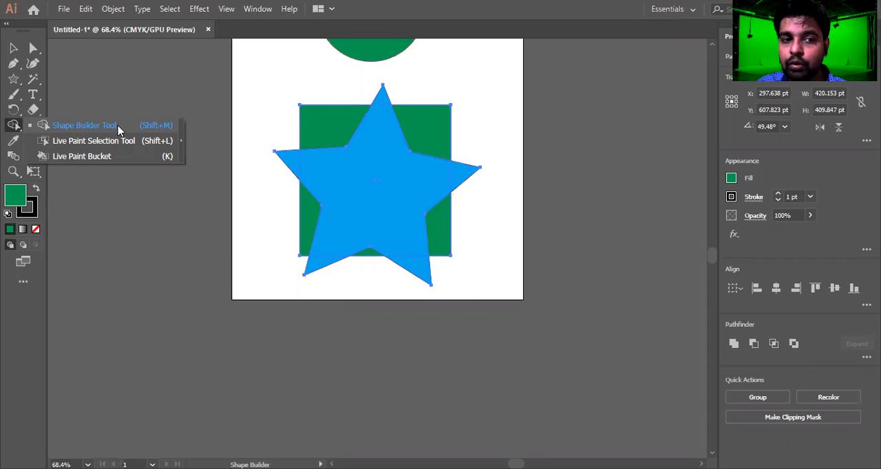
left_click(166, 129)
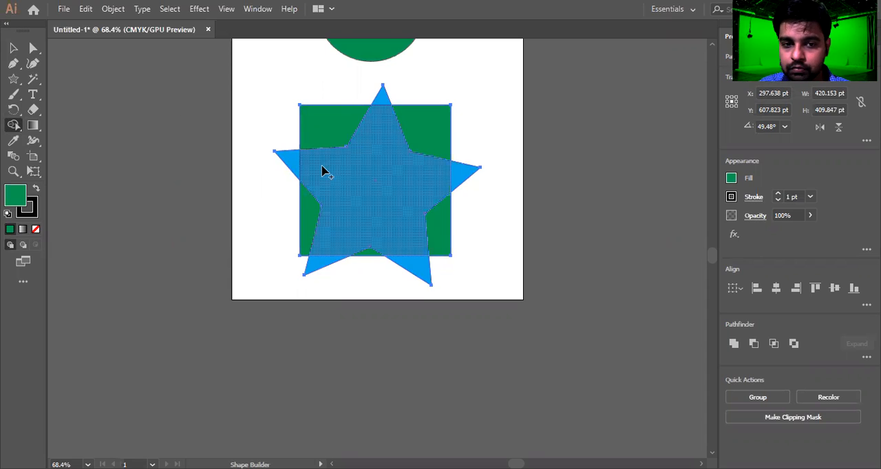
left_click(287, 165, "alt")
left_click(465, 172, "alt")
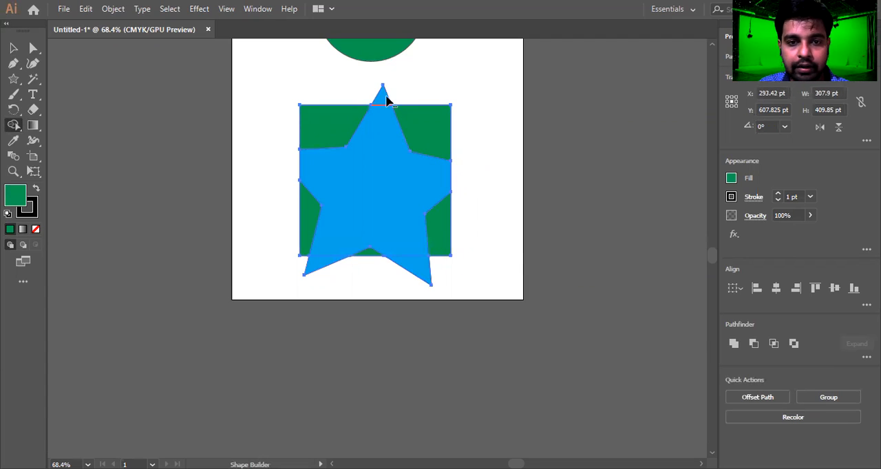
left_click(383, 94, "alt")
left_click(415, 271, "alt")
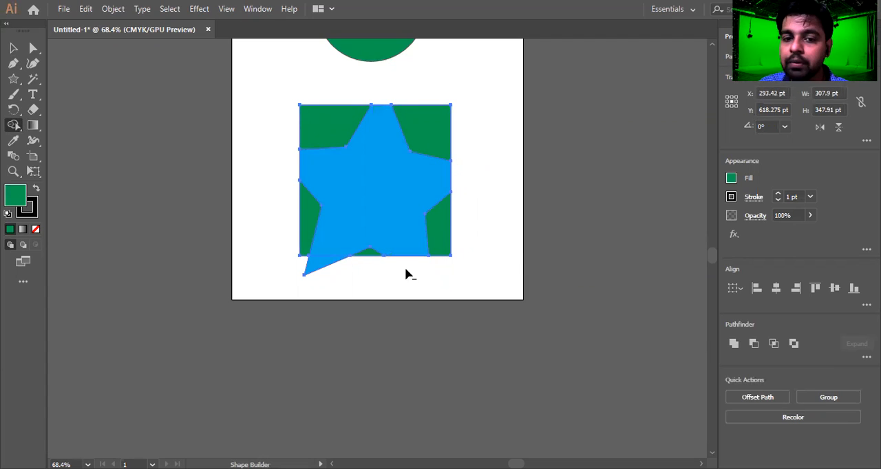
left_click(322, 269, "alt")
left_click(361, 224, "alt")
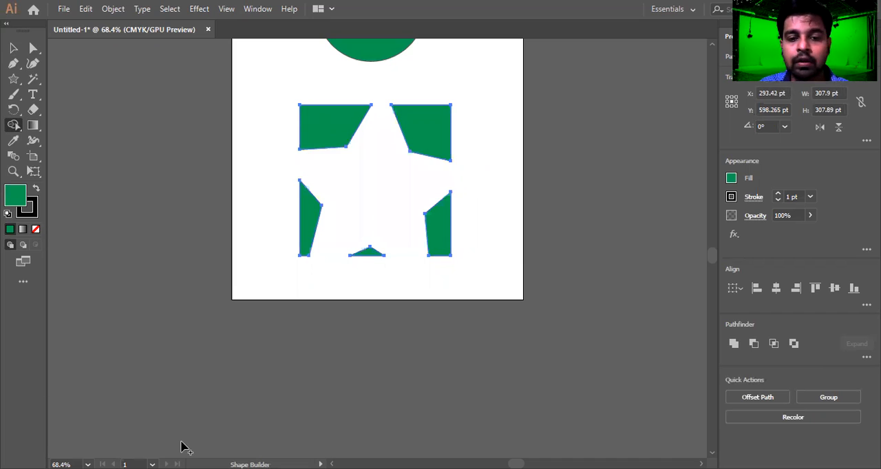
Inspect the remaining green square pieces by selecting them with the Selection tool.
key("v")
left_click(497, 248)
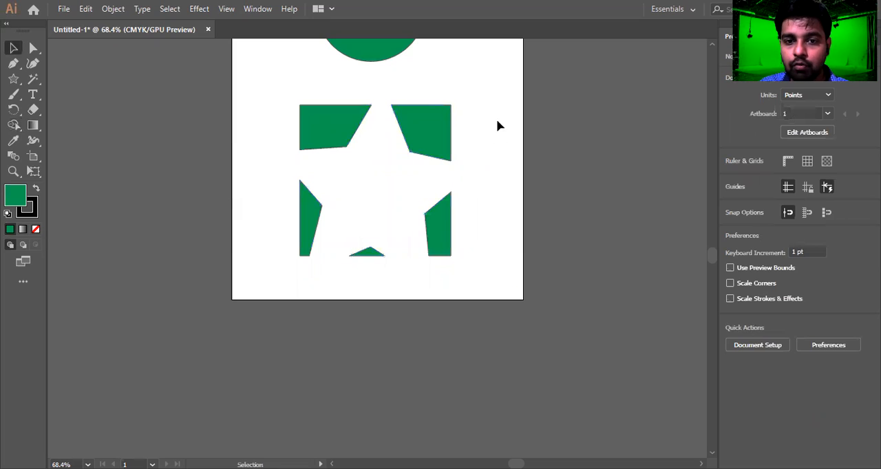
left_click_drag(495, 105, 274, 318)
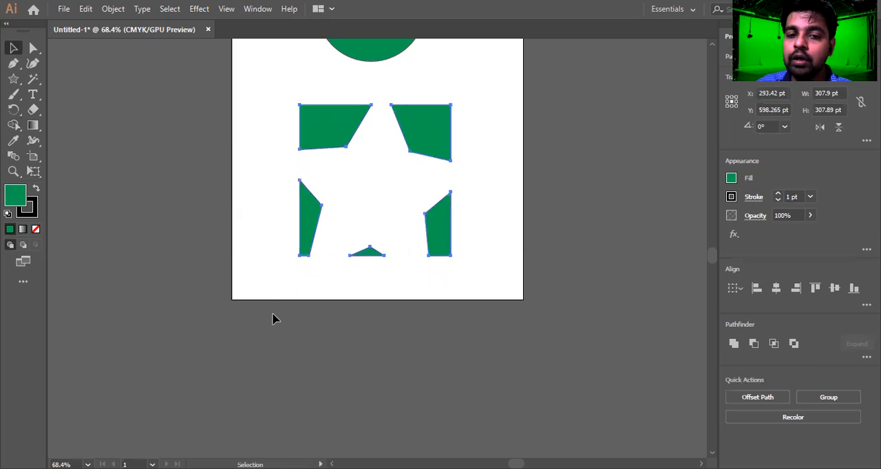
left_click(296, 316)
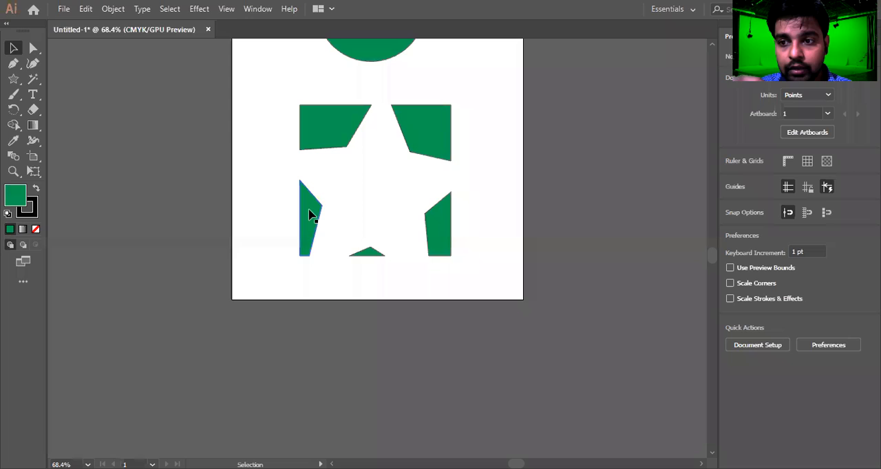
left_click_drag(393, 138, 294, 174)
left_click(365, 180)
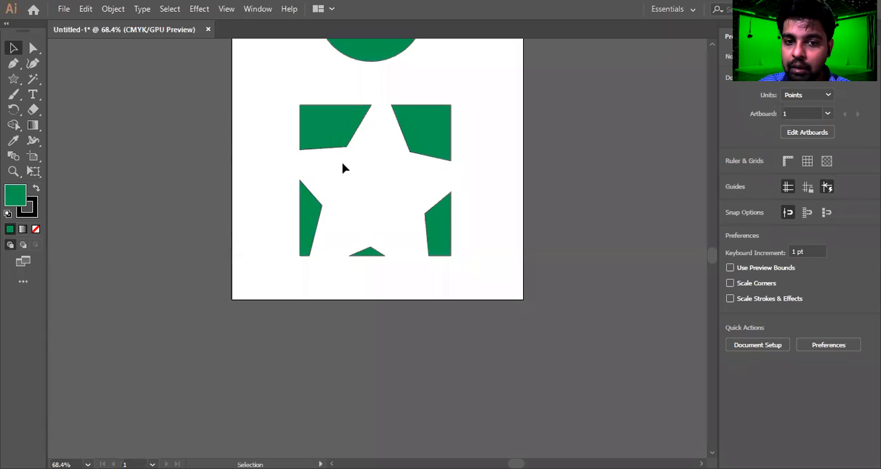
left_click_drag(375, 225, 377, 203)
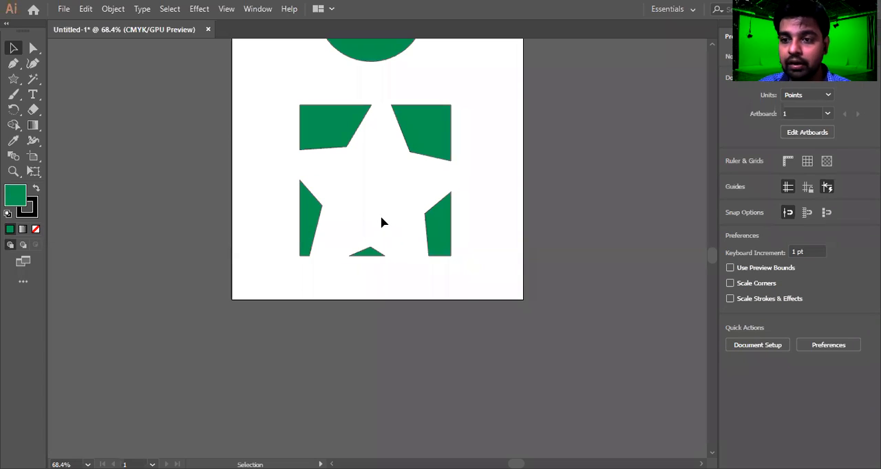
left_click_drag(380, 185, 370, 163)
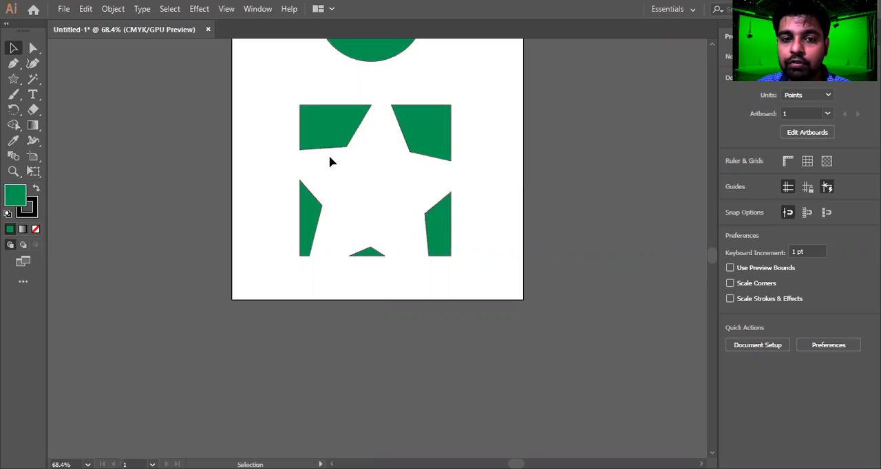
left_click_drag(380, 94, 386, 214)
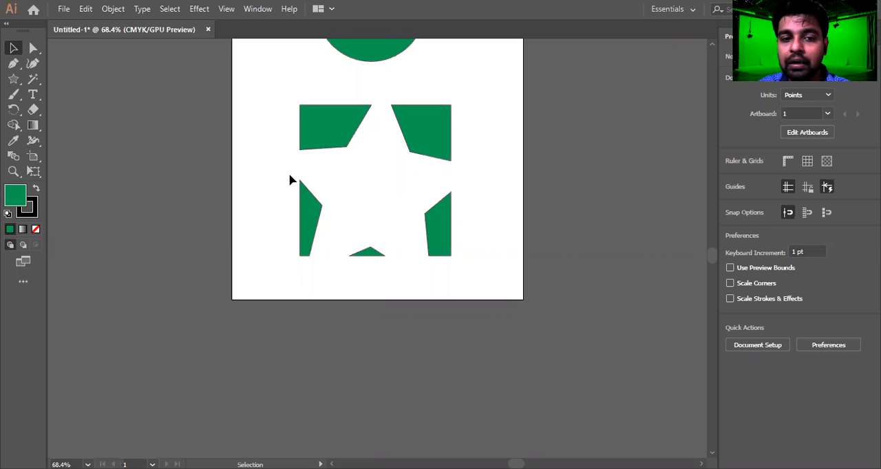
left_click_drag(282, 163, 507, 183)
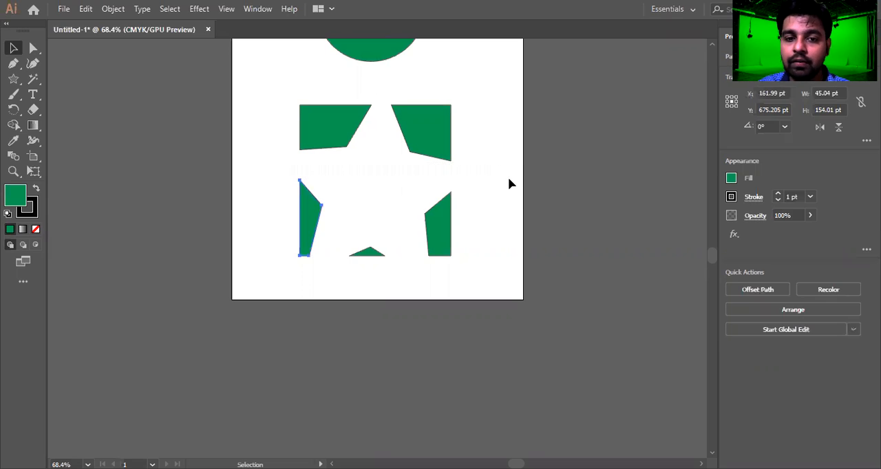
left_click(456, 205)
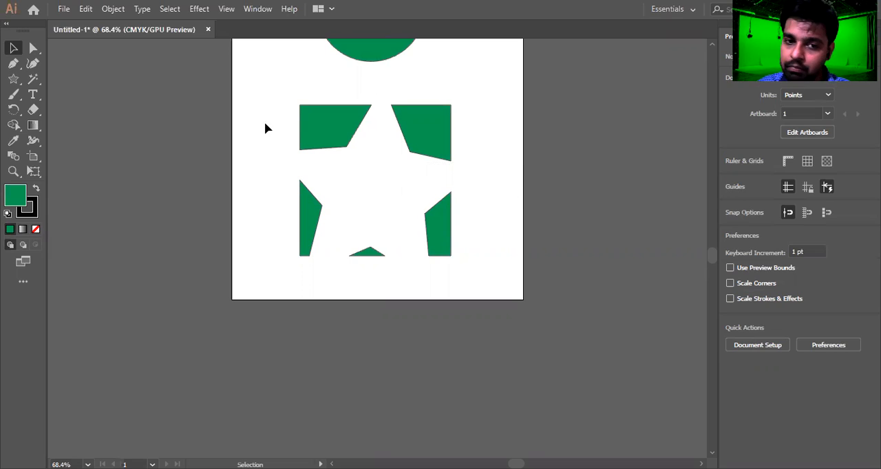
left_click_drag(456, 238, 484, 261)
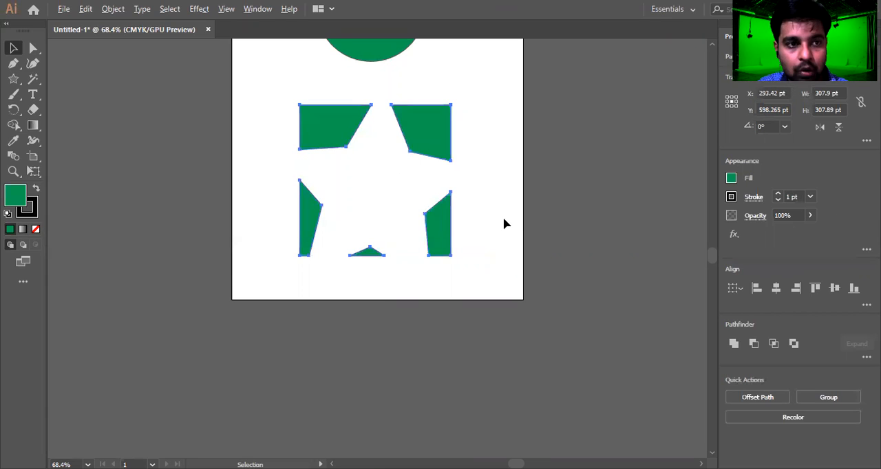
key("alt+c")
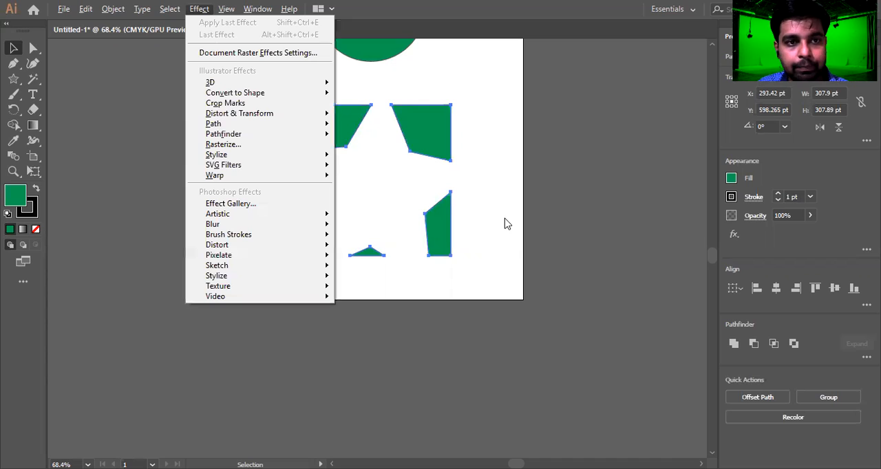
left_click(199, 9)
left_click(197, 9)
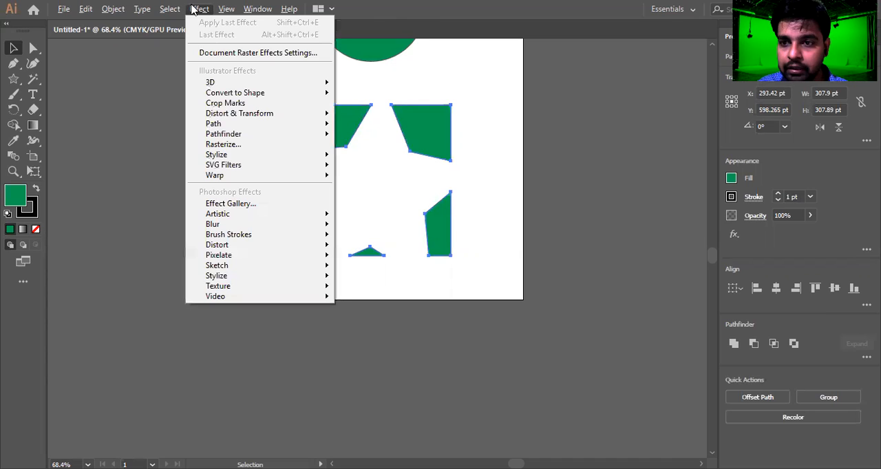
left_click(466, 155)
left_click_drag(493, 115, 218, 284)
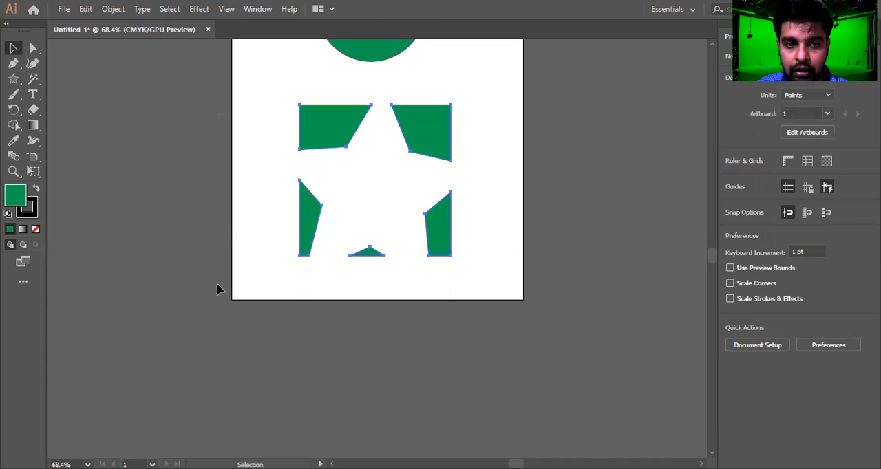
key("alt+c")
key("s")
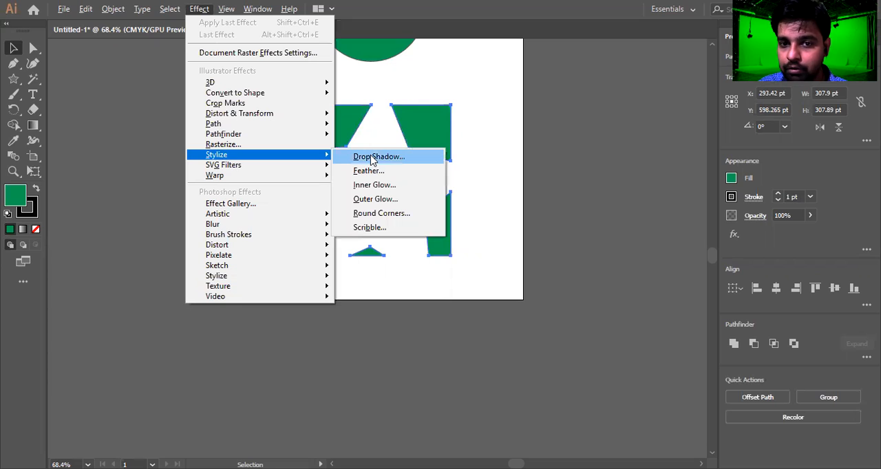
left_click(502, 142)
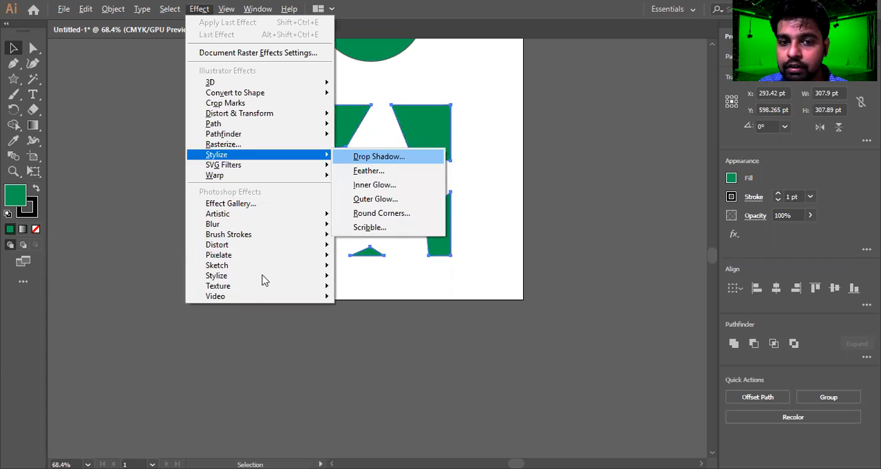
key("Return")
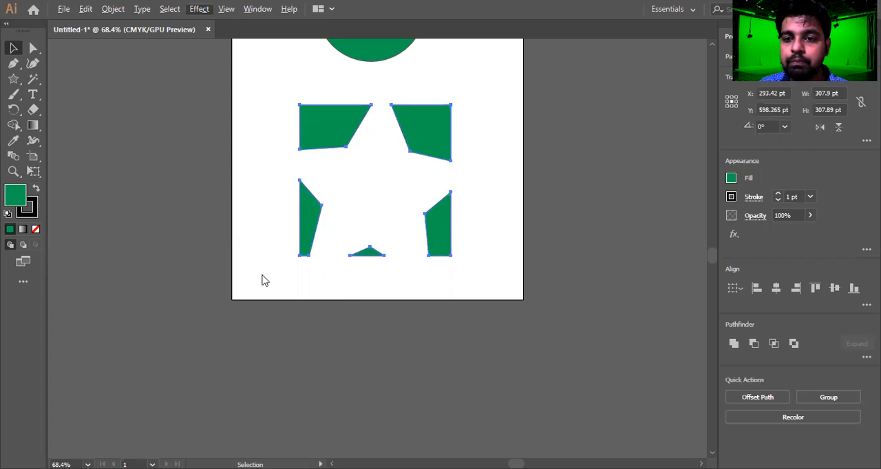
left_click(780, 231)
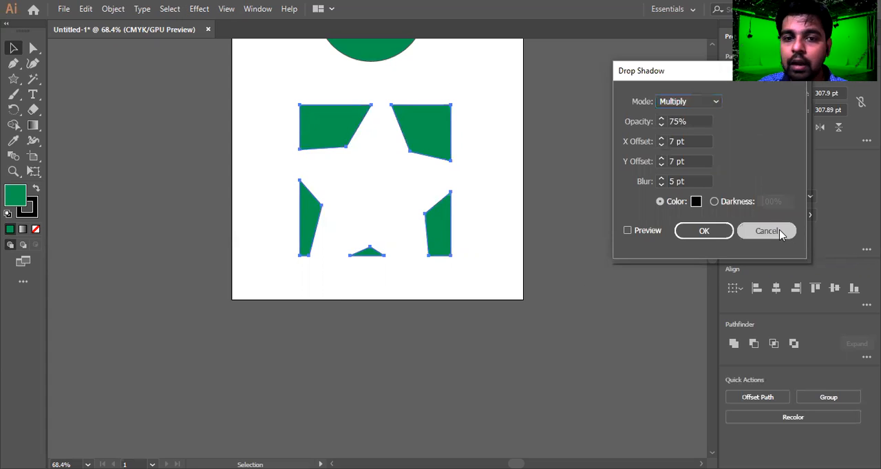
left_click_drag(488, 100, 243, 309)
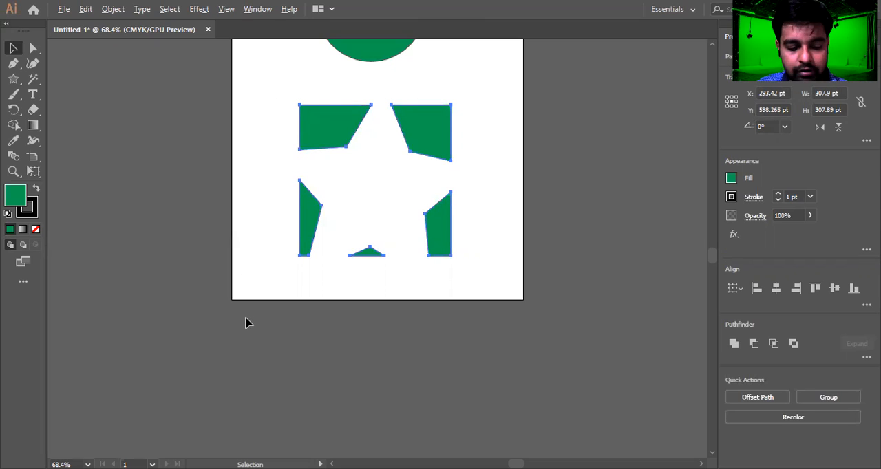
key("alt+c")
key("s")
key("Return")
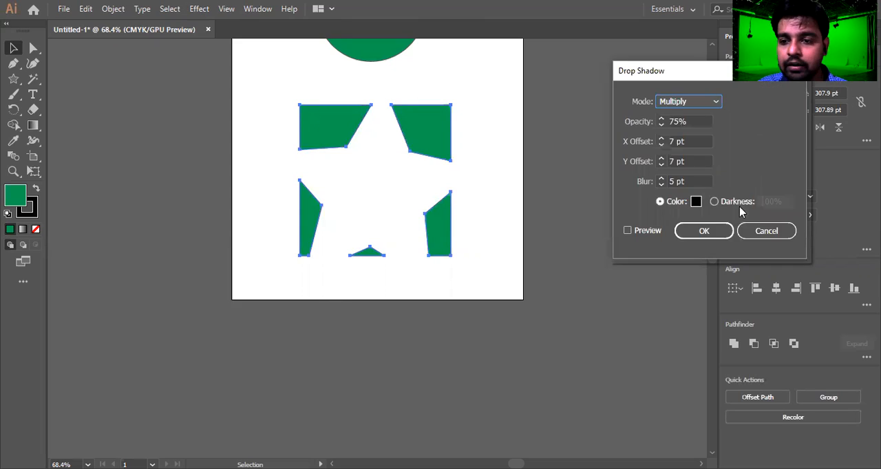
left_click(778, 232)
left_click(503, 252)
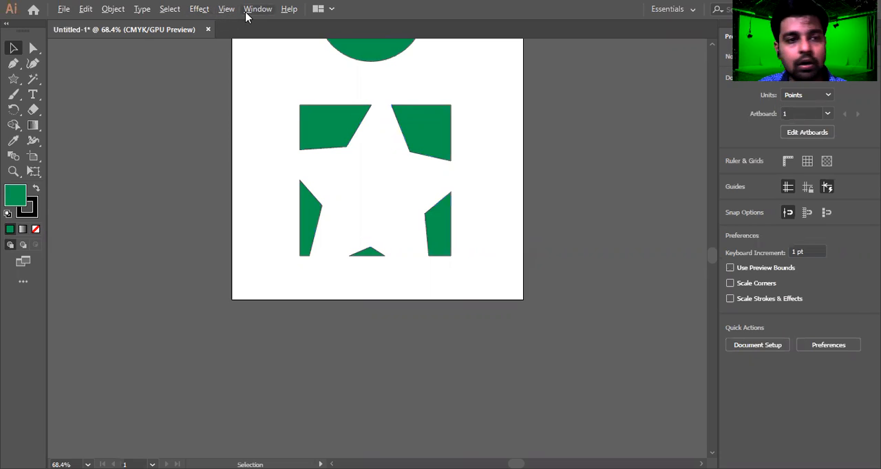
left_click(200, 9)
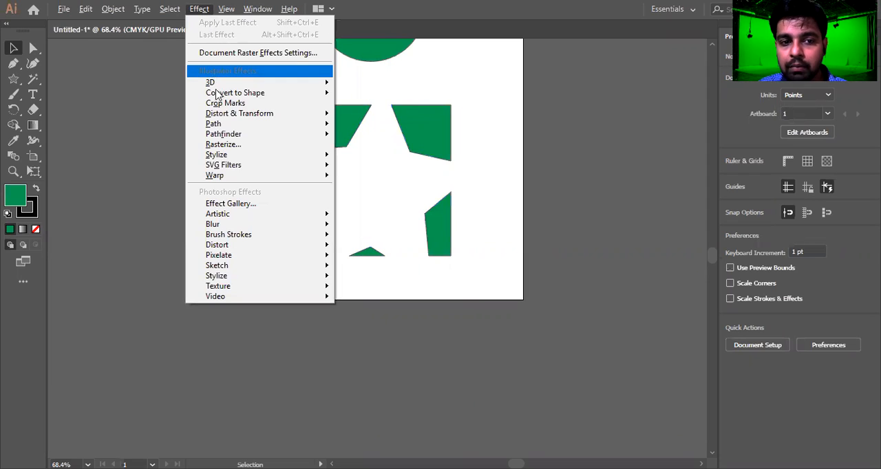
mouse_move(214, 155)
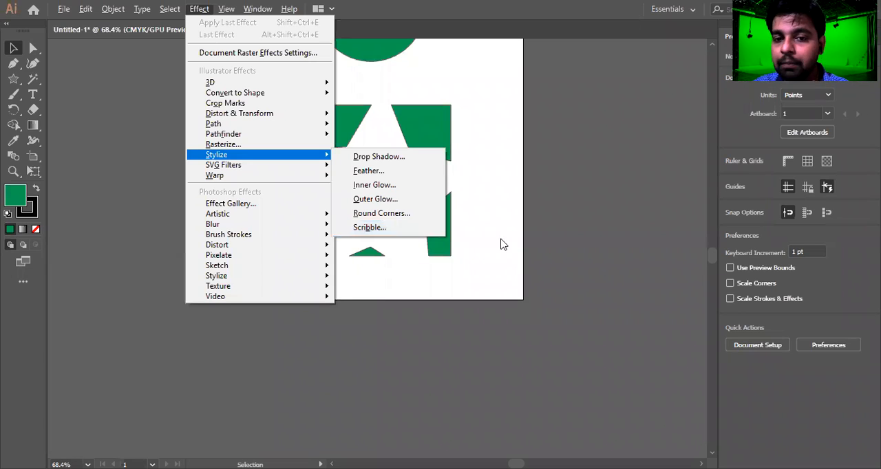
left_click(641, 188)
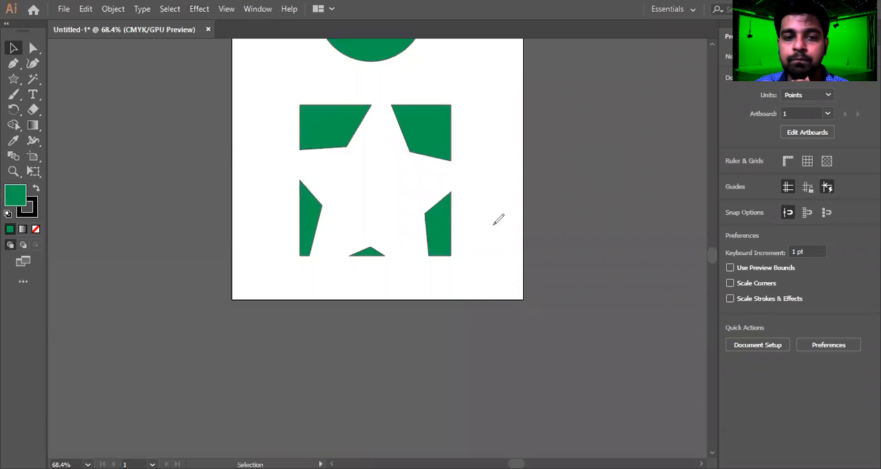
mouse_move(150, 108)
left_mouse_down()
mouse_move(60, 199)
mouse_move(160, 247)
mouse_move(179, 109)
mouse_move(120, 110)
left_mouse_up()
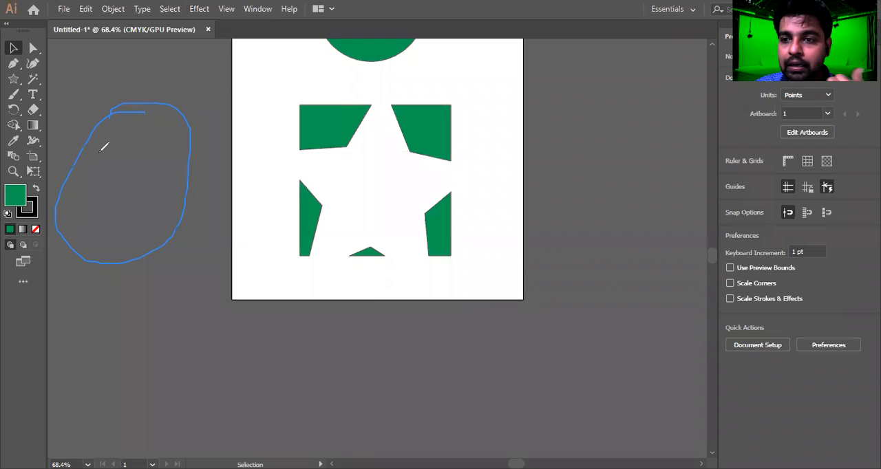
mouse_move(117, 112)
left_mouse_down()
mouse_move(82, 187)
mouse_move(107, 129)
mouse_move(85, 171)
mouse_move(125, 117)
mouse_move(63, 236)
mouse_move(133, 145)
mouse_move(110, 244)
mouse_move(159, 227)
mouse_move(176, 198)
mouse_move(192, 102)
mouse_move(128, 135)
mouse_move(77, 205)
mouse_move(108, 172)
mouse_move(85, 183)
left_mouse_up()
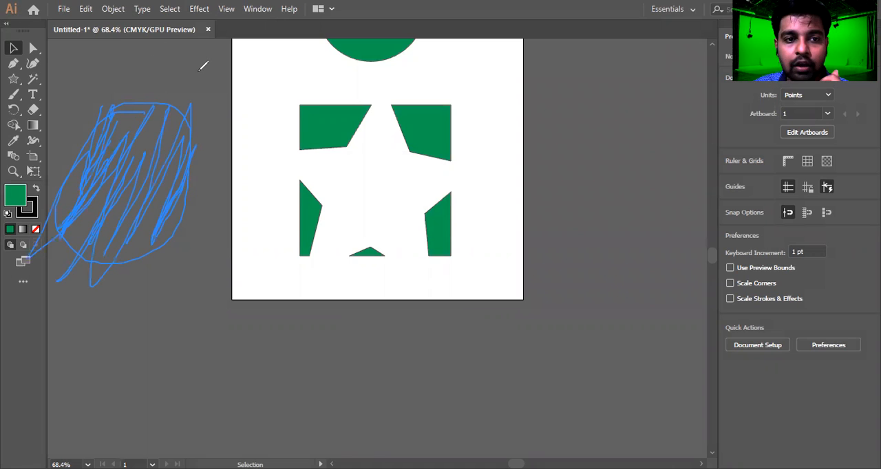
Try a Scribble effect on the square pieces, previewing 15 pt variation, 16 pt stroke width and 22% curviness.
left_click_drag(507, 118, 254, 259)
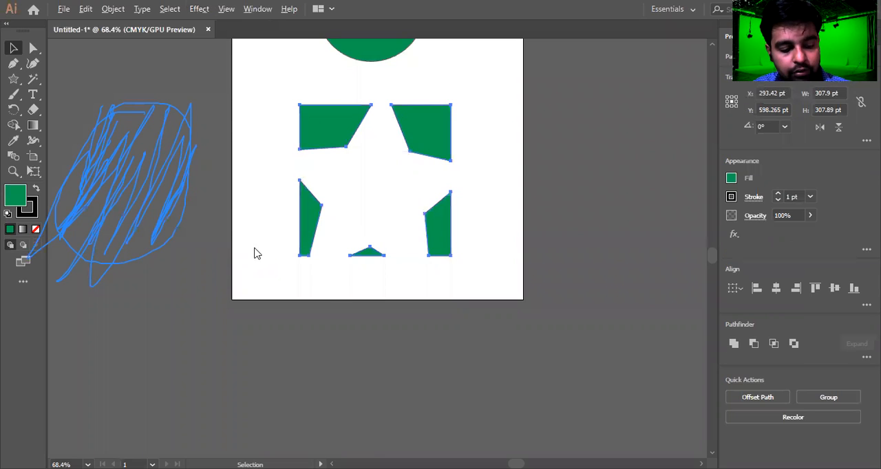
key("alt+c")
left_click(625, 192)
left_click_drag(498, 120, 269, 260)
key("alt+c")
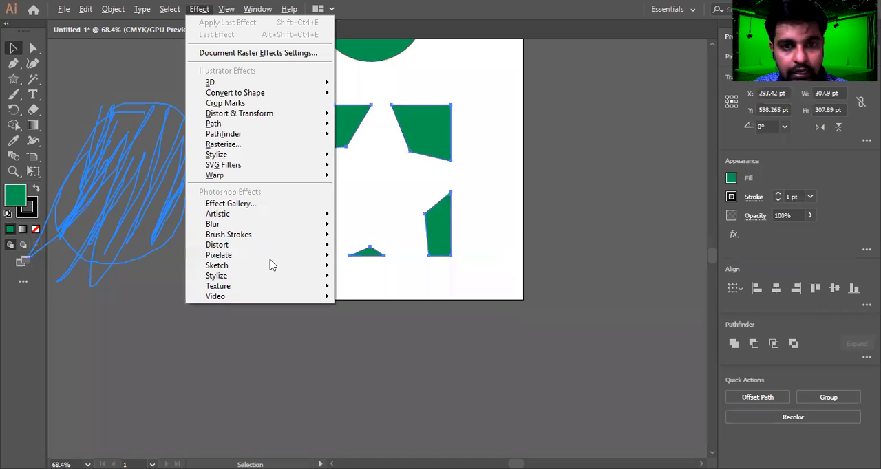
key("s")
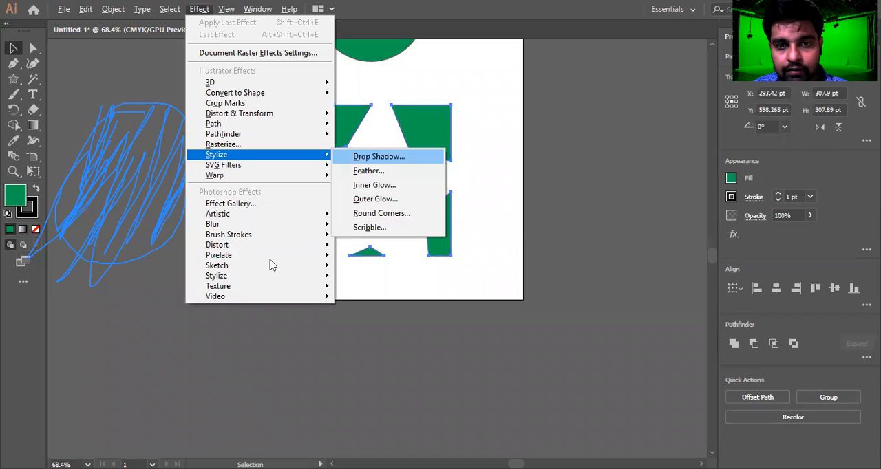
left_click(367, 233)
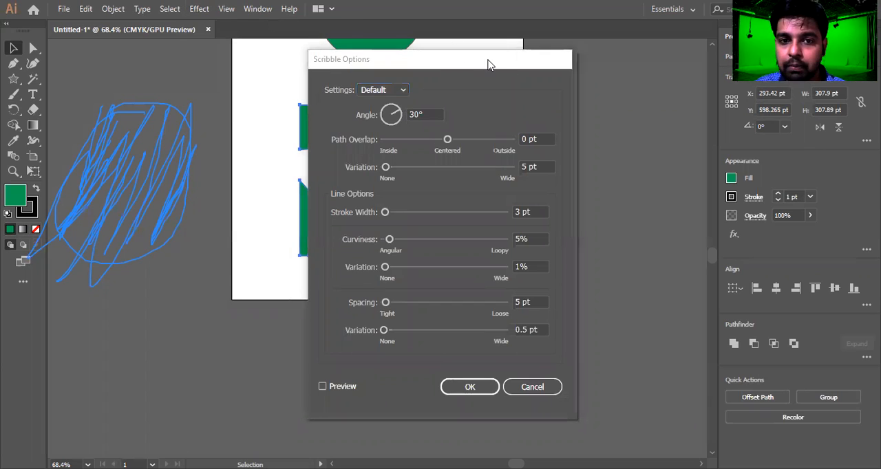
left_click_drag(488, 64, 697, 41)
left_click(537, 363)
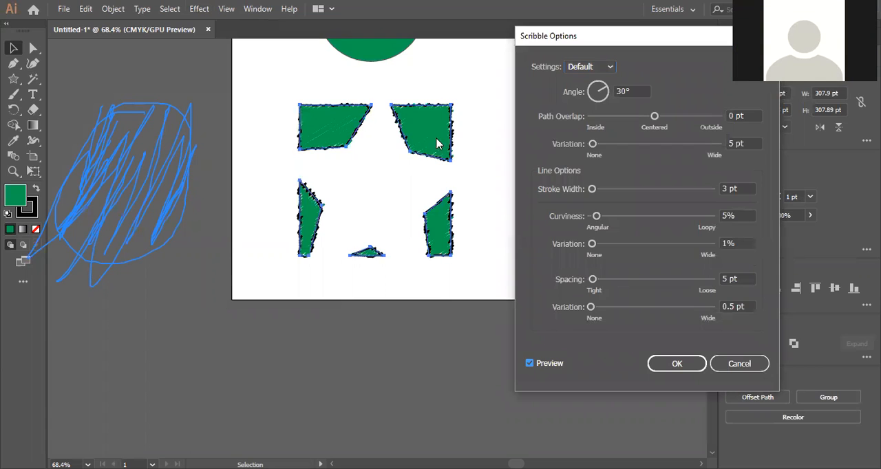
left_click(606, 143)
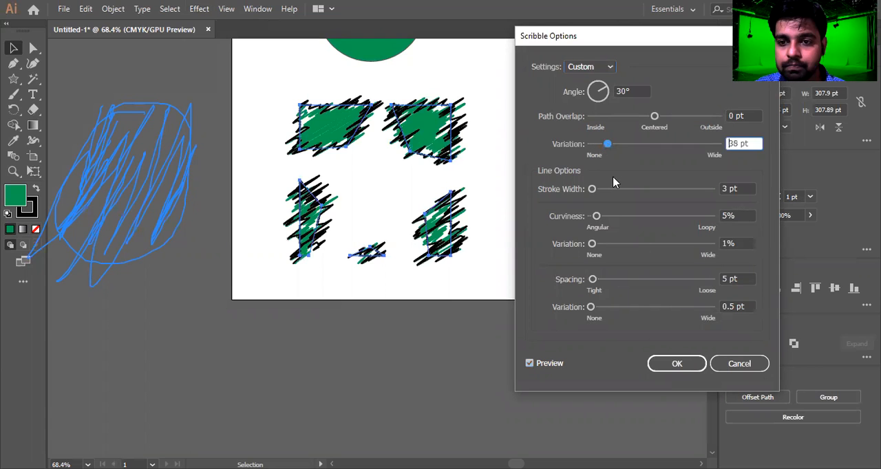
left_click(622, 188)
left_click(617, 216)
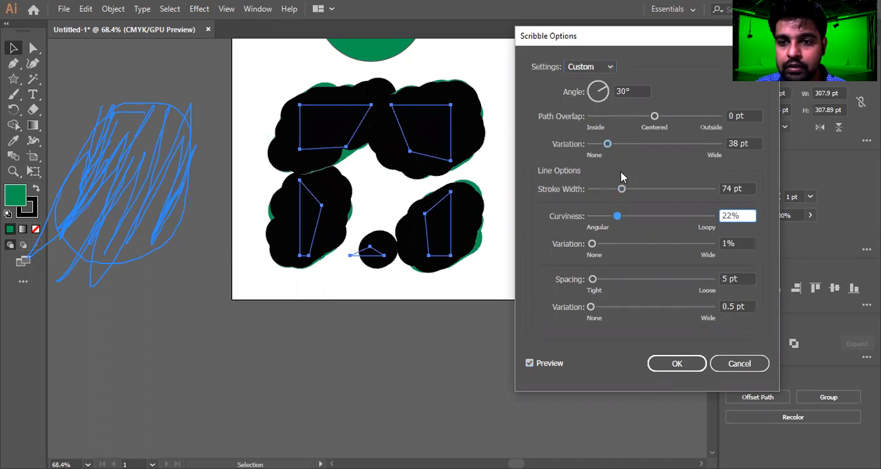
left_click(597, 189)
left_click(596, 144)
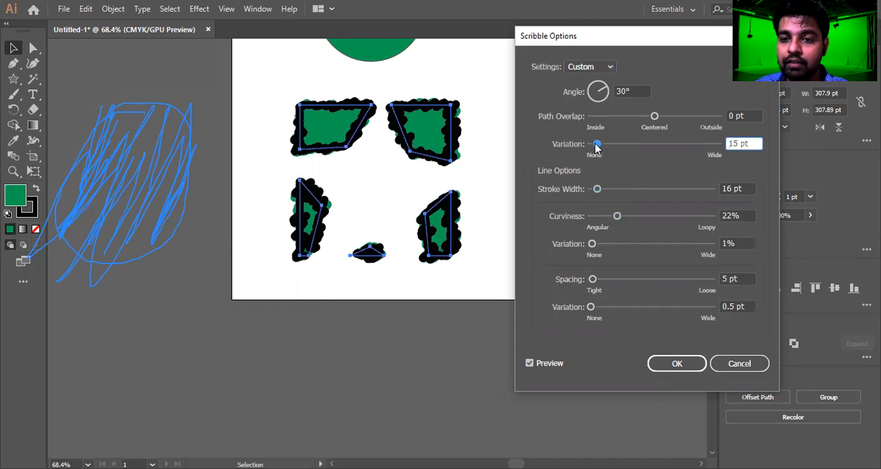
left_click(755, 369)
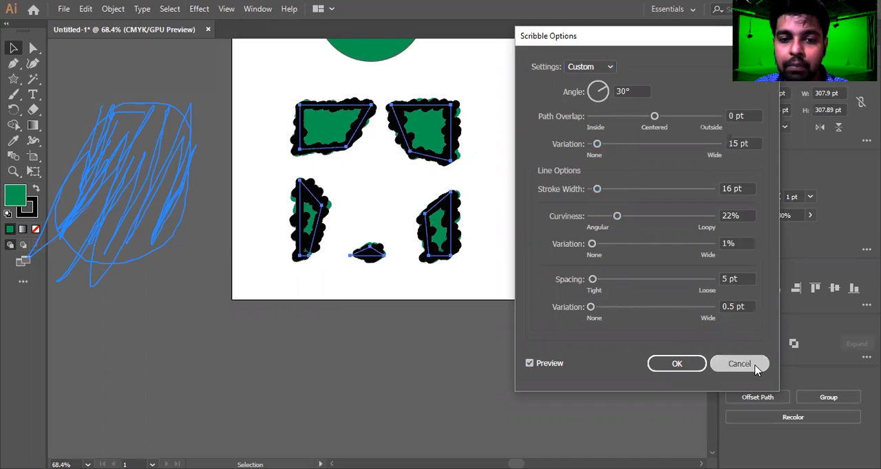
left_click(520, 223)
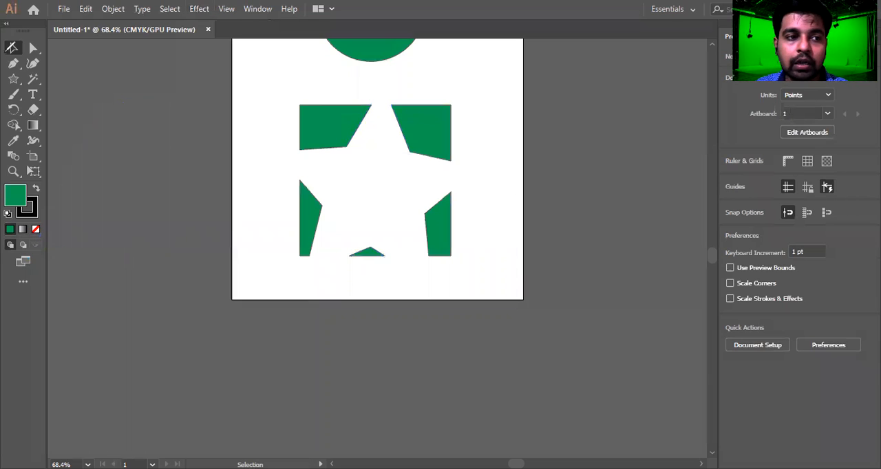
Apply a Drop Shadow to all square pieces with Multiply mode, 75% opacity, 7 pt X and Y offsets and 5 pt blur.
key("v")
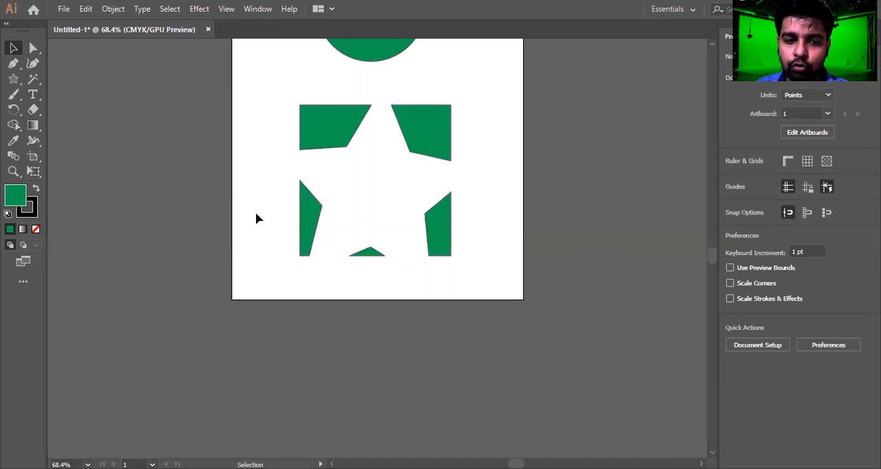
left_click_drag(375, 240, 479, 293)
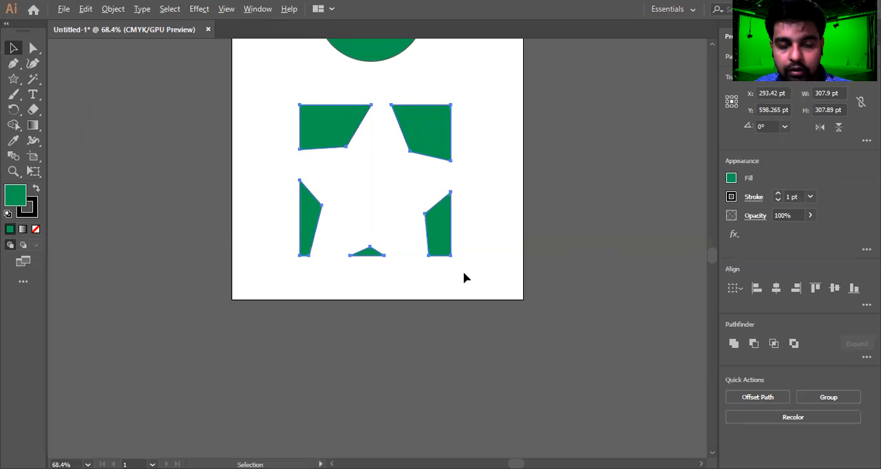
key("alt+c")
key("s")
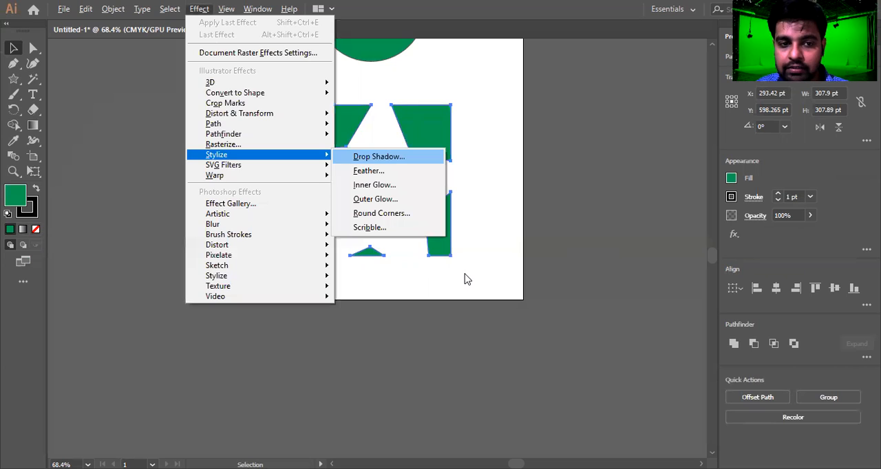
left_click(371, 158)
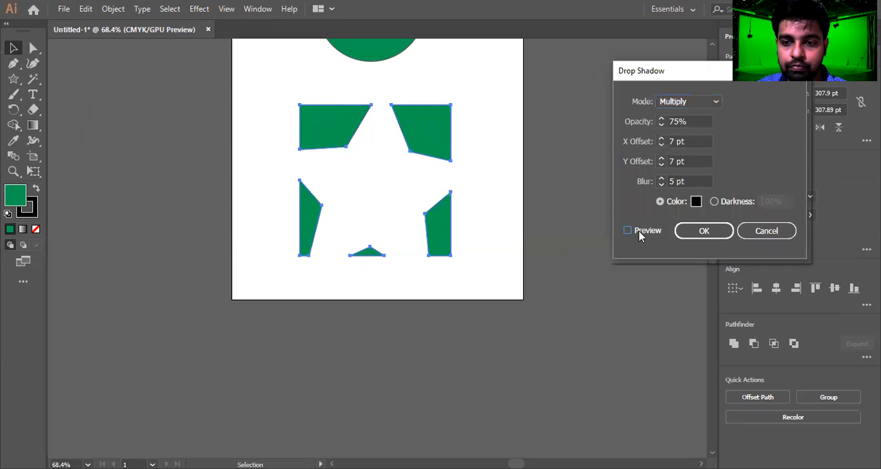
left_click(639, 233)
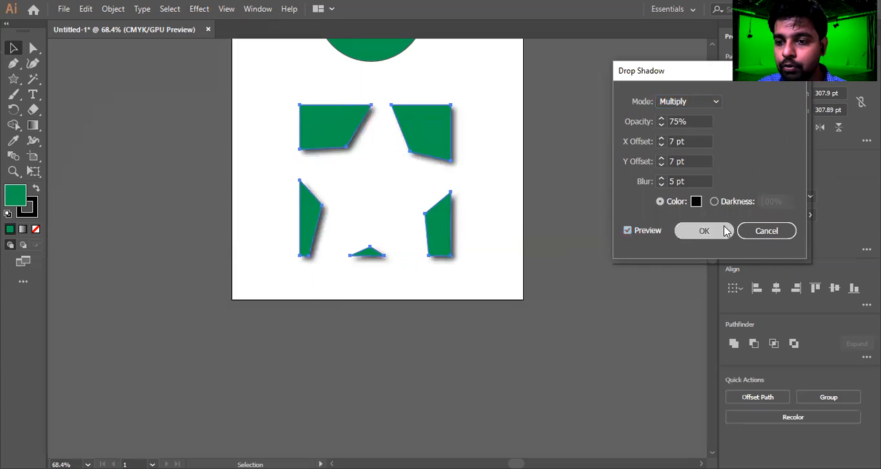
left_click(703, 231)
left_click(438, 303)
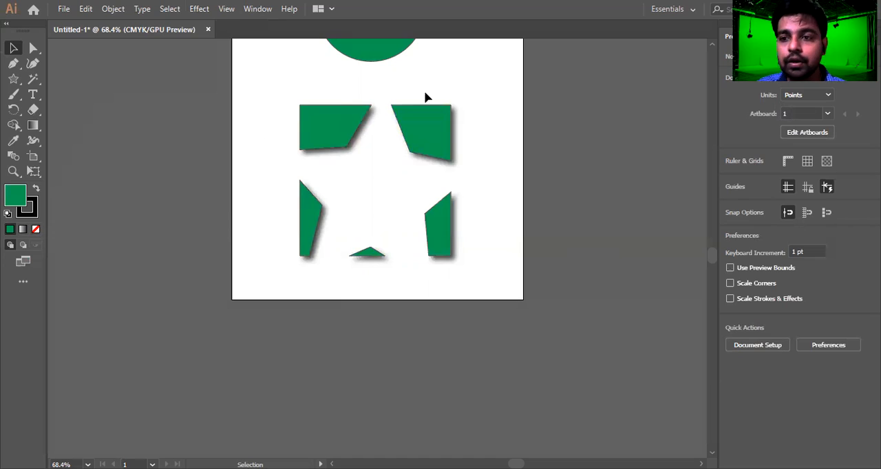
Inspect the drop shadow on the pieces by selecting them together and then the upper right piece alone.
left_click_drag(480, 118, 265, 330)
left_click(524, 215)
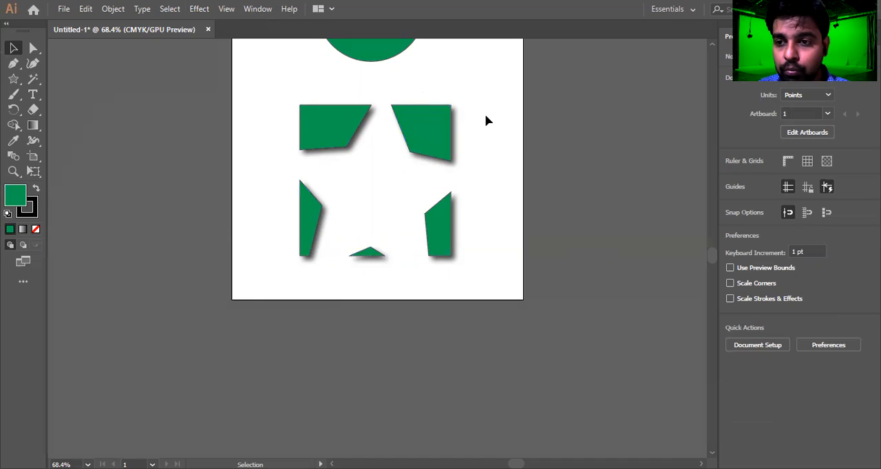
left_click_drag(485, 122, 285, 294)
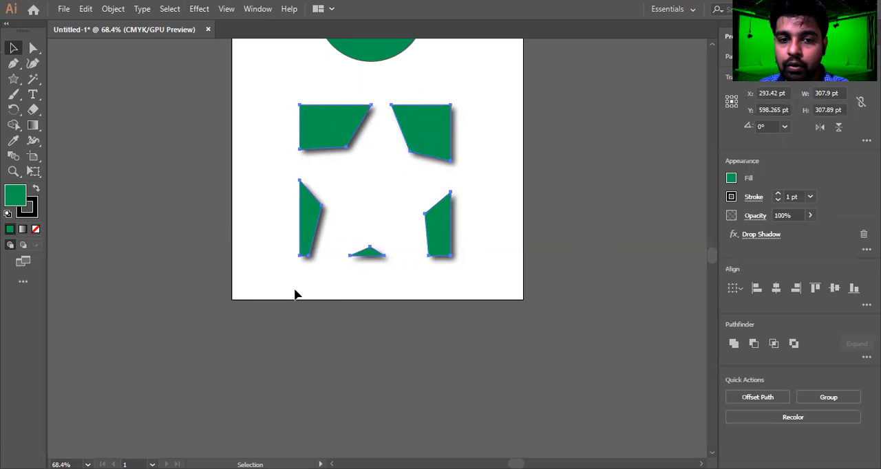
left_click(354, 292)
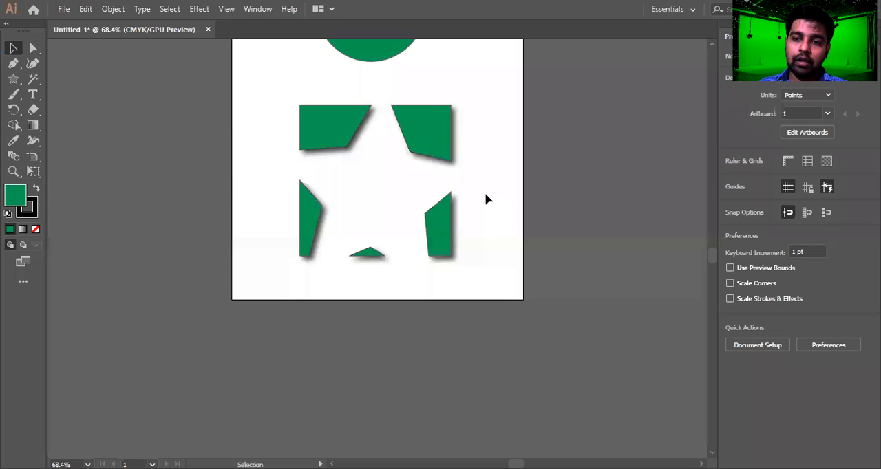
left_click(406, 160)
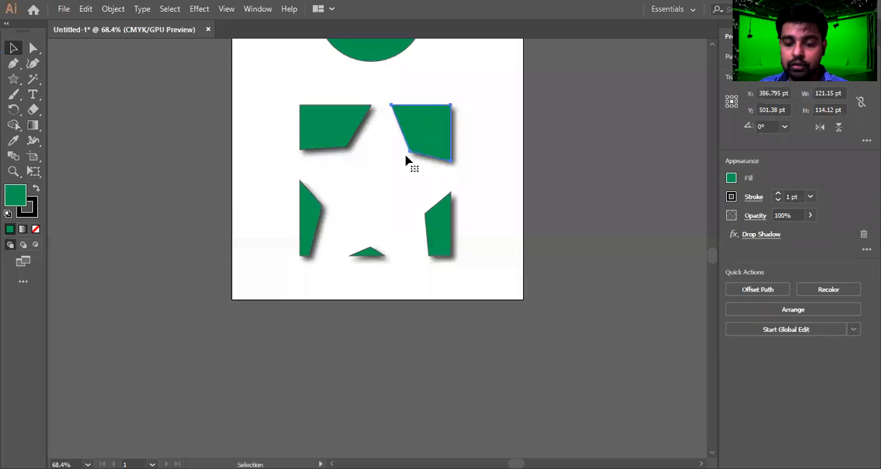
Nudge the upper right piece left, and the lower right piece left and up, to tighten the star outline.
key("shift+Left")
key("shift+Left")
key("shift+Left")
left_click(499, 198)
left_click(427, 252)
key("shift+Left")
key("shift+Left")
key("shift+Left")
key("shift+Up")
key("shift+Up")
key("shift+Up")
key("shift+Up")
key("shift+Up")
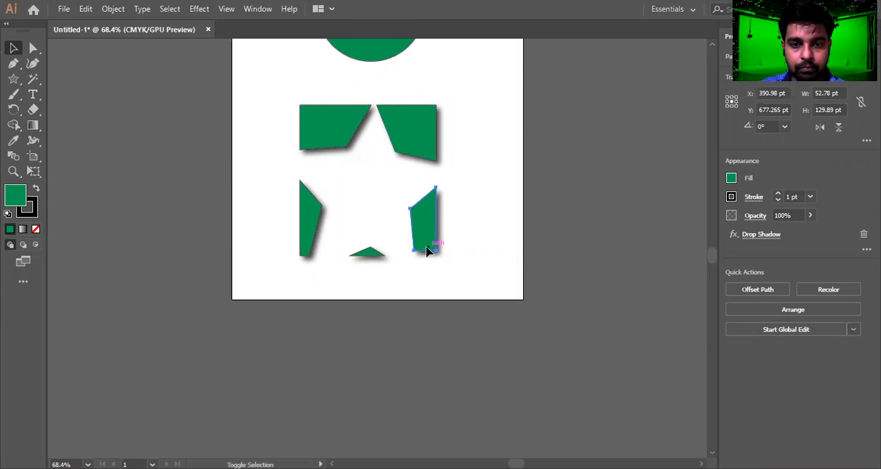
Nudge the bottom triangle and the left piece upward to close the gaps in the star shape.
left_click(360, 249)
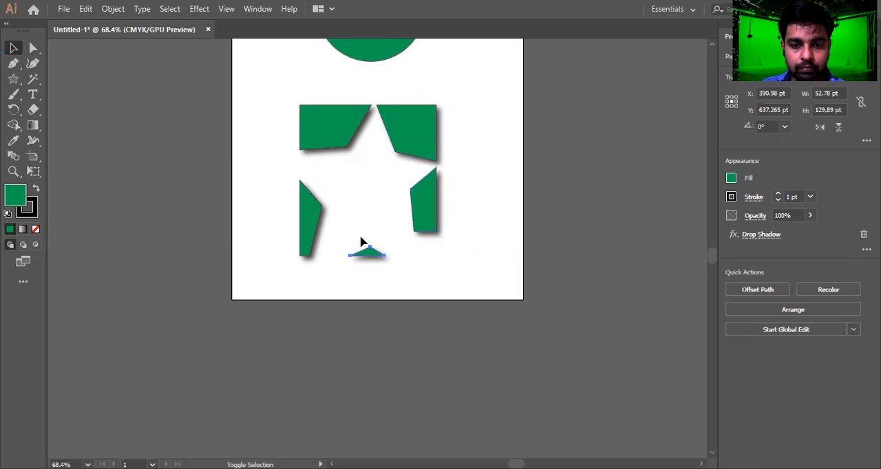
key("shift+Up")
key("shift+Up")
key("shift+Up")
key("shift+Up")
key("shift+Up")
left_click(303, 207)
key("shift+Up")
key("shift+Up")
key("shift+Up")
key("shift+Up")
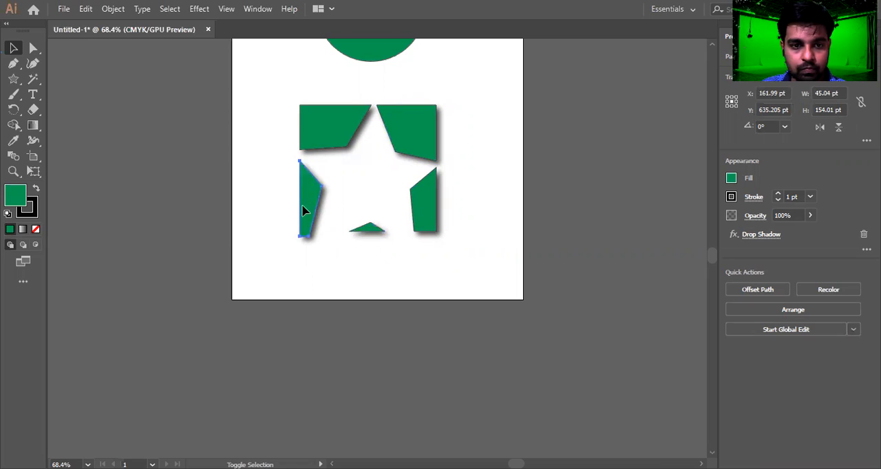
key("shift+Up")
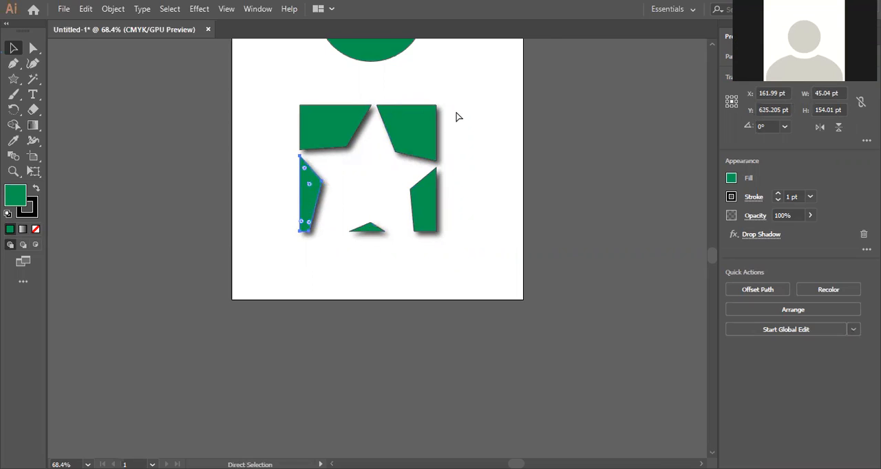
Show the rulers and pull a horizontal guide down to the bottom edge of the star pieces.
key("ctrl+r")
left_click_drag(527, 44, 491, 234)
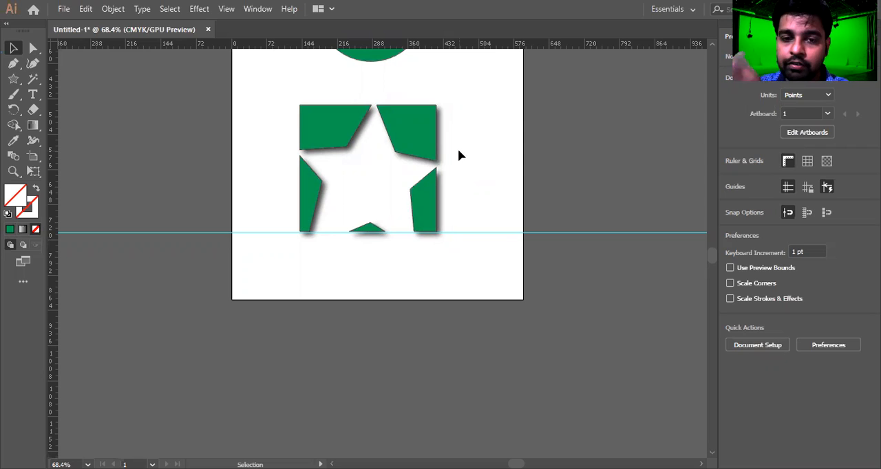
Select all the artwork on the artboard, including the circles and star pieces, and delete it.
key("ctrl+0")
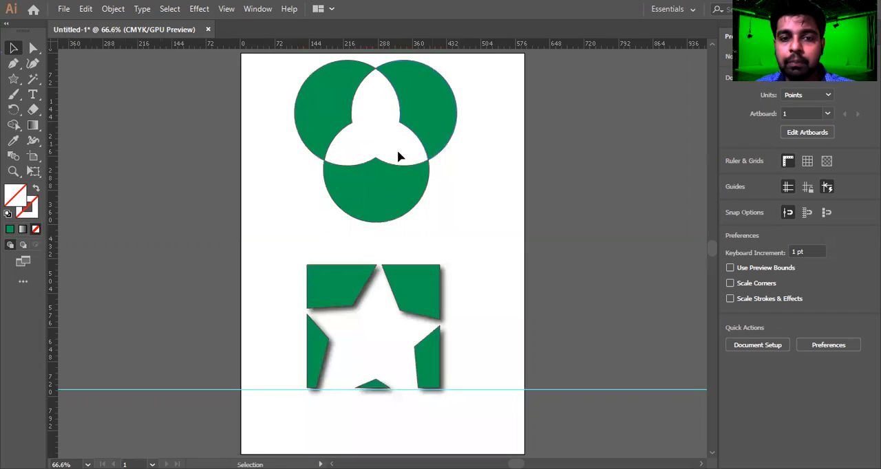
left_click_drag(250, 78, 480, 233)
scroll(480, 230, "down", 3)
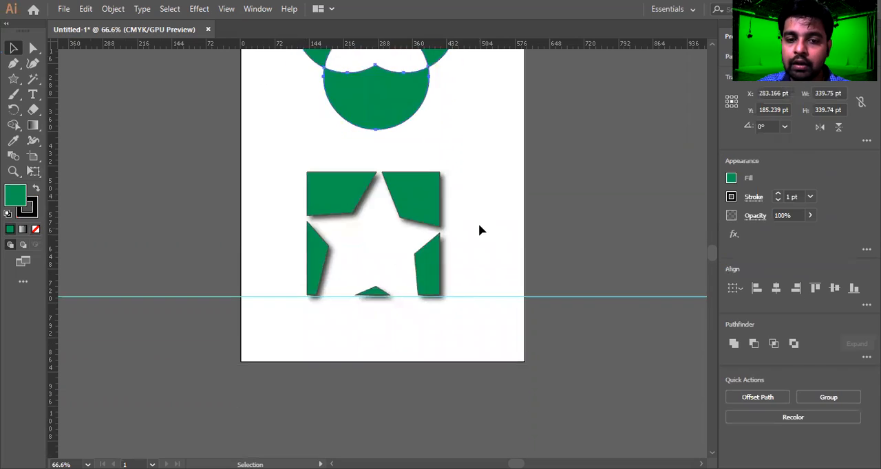
scroll(480, 230, "down", 2)
left_click_drag(486, 112, 249, 242)
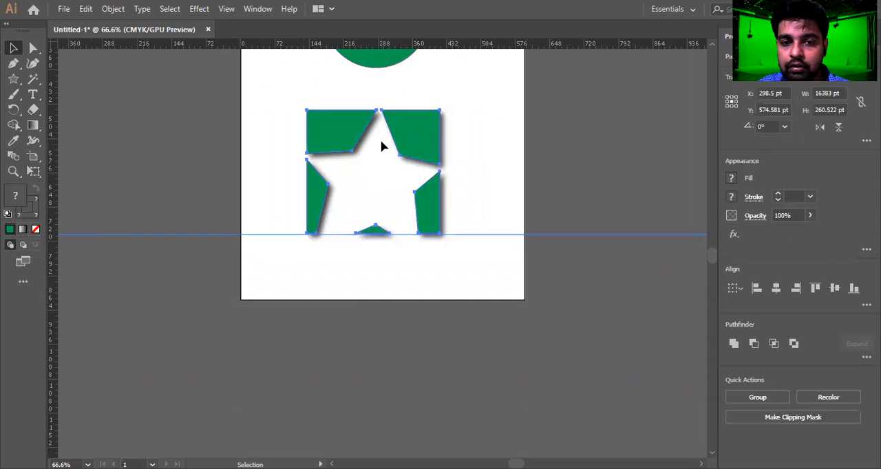
left_click(376, 205)
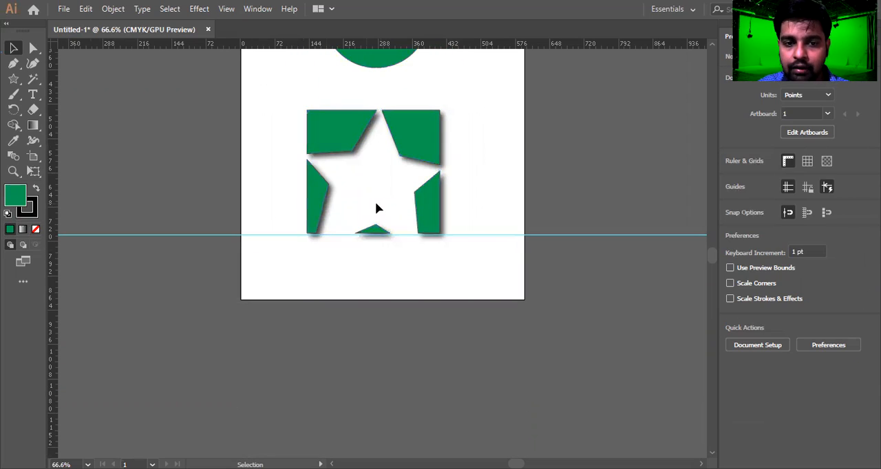
scroll(291, 132, "up", 5)
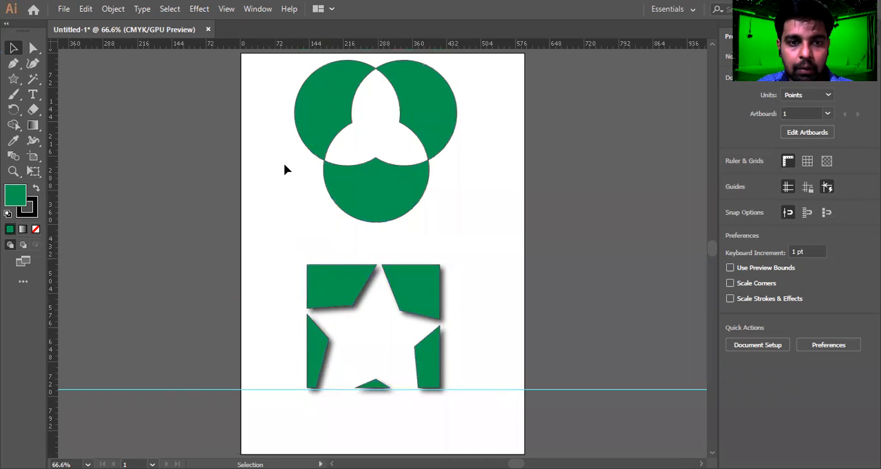
left_click_drag(494, 379, 424, 408)
key("Delete")
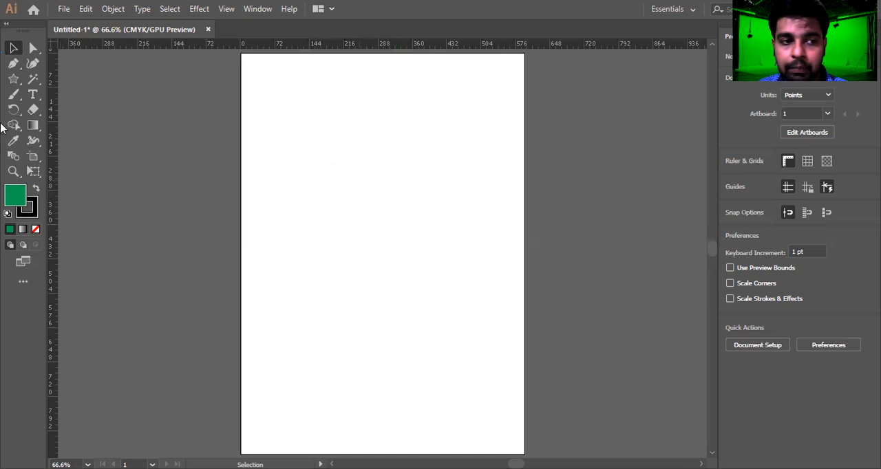
Draw a circle about 296 pt in diameter with the Ellipse tool in the upper part of the artboard.
left_click(14, 78)
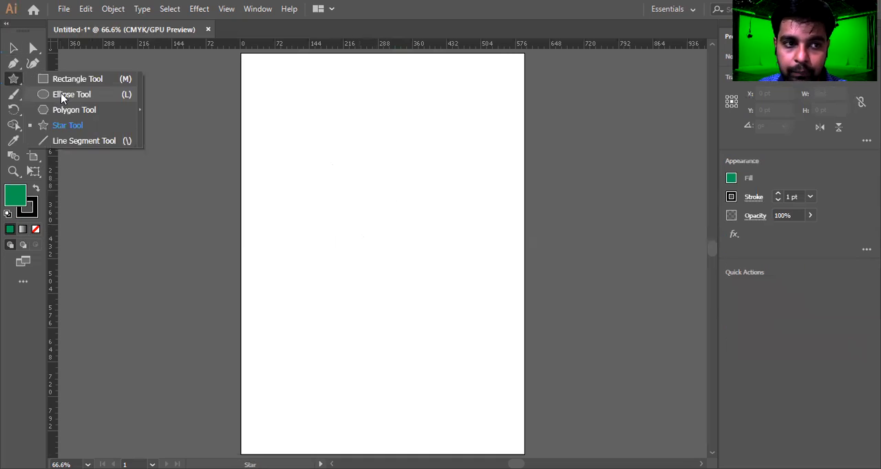
left_click(61, 97)
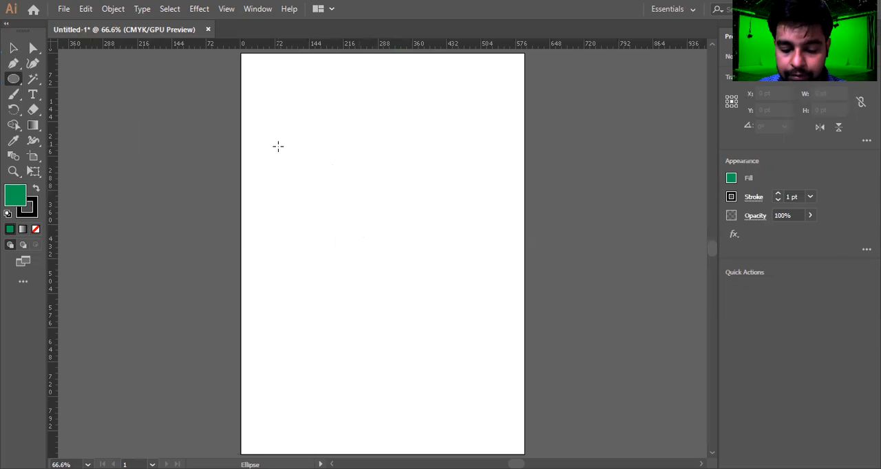
left_click_drag(383, 181, 447, 256)
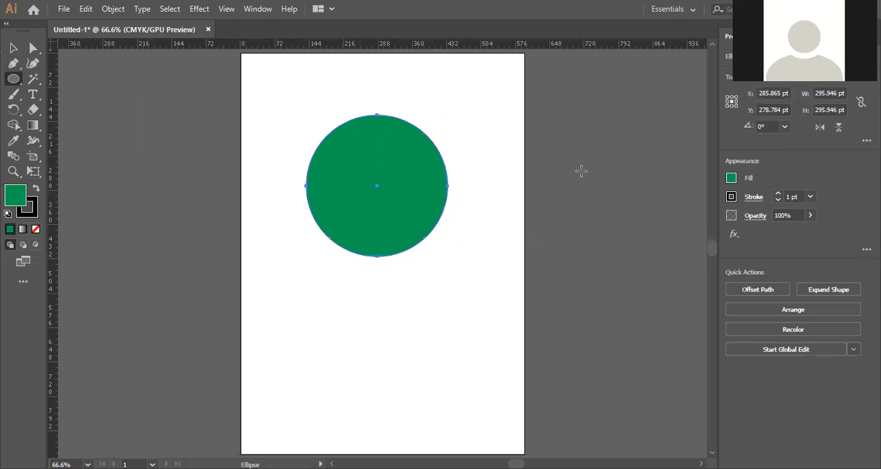
Change the circle's fill to black from the fill swatches and deselect it.
key("v")
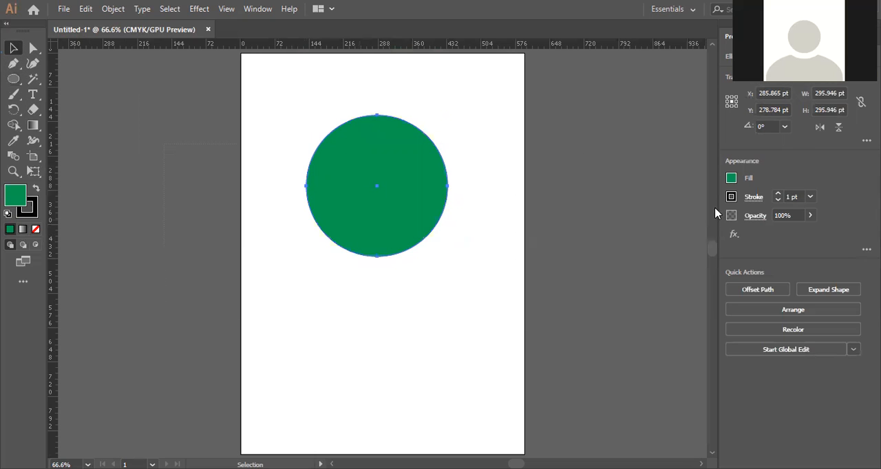
left_click(731, 179)
left_click(618, 225)
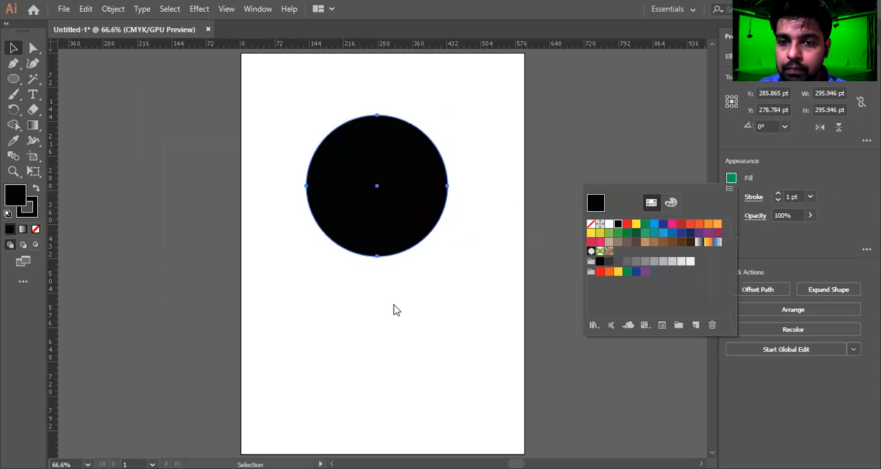
left_click(406, 346)
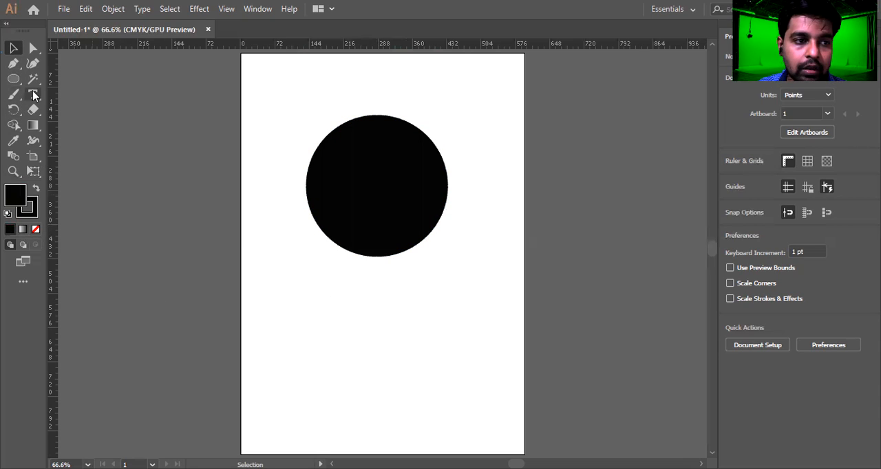
Create a point text object below the circle containing a lowercase "a" and set its font size to 100 pt.
key("t")
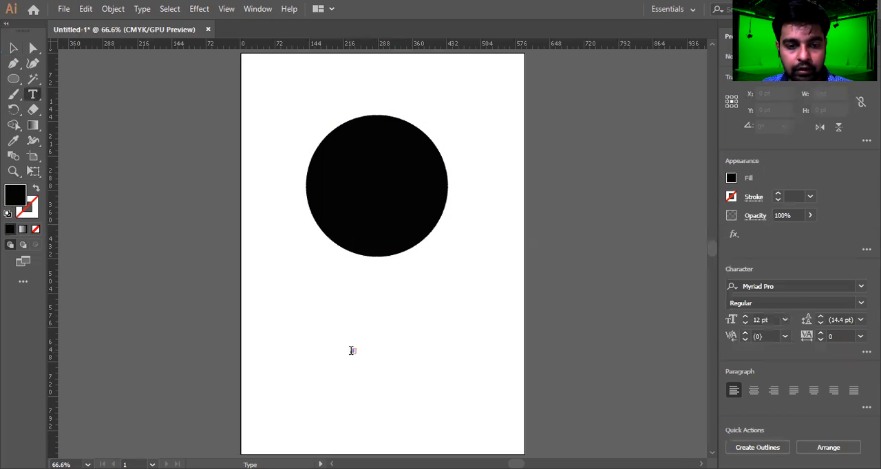
left_click(401, 339)
key("BackSpace")
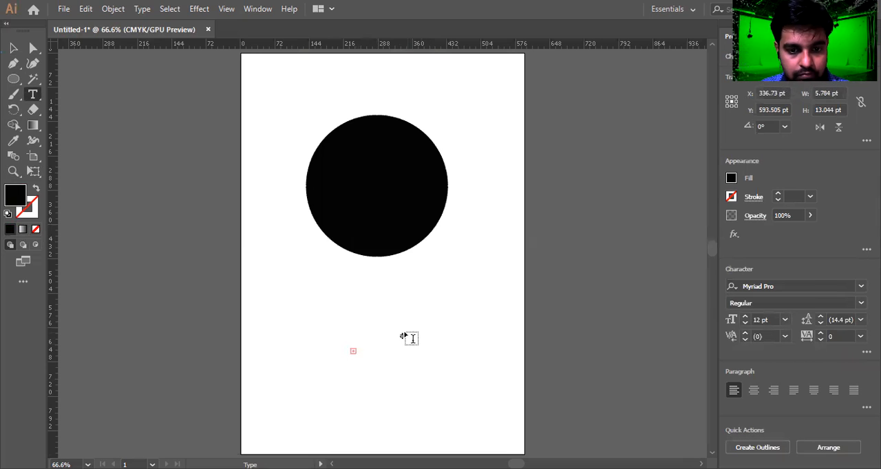
left_click(402, 348)
left_click(763, 320)
type("50")
key("Return")
type("a")
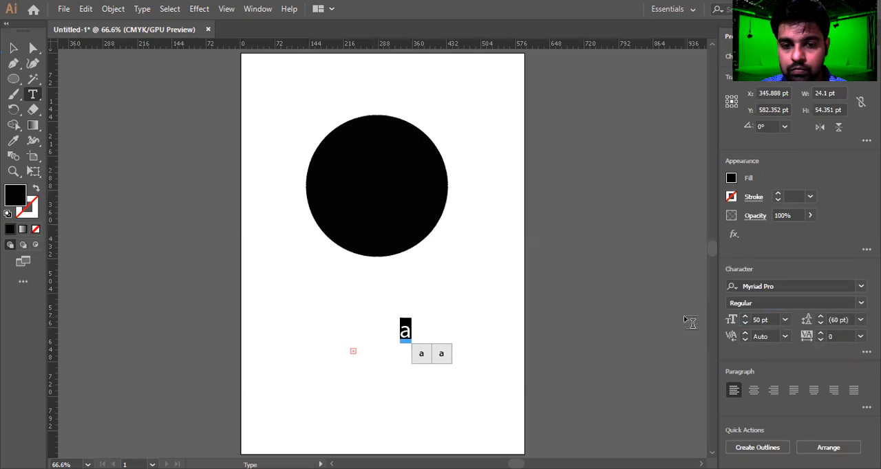
left_click(763, 319)
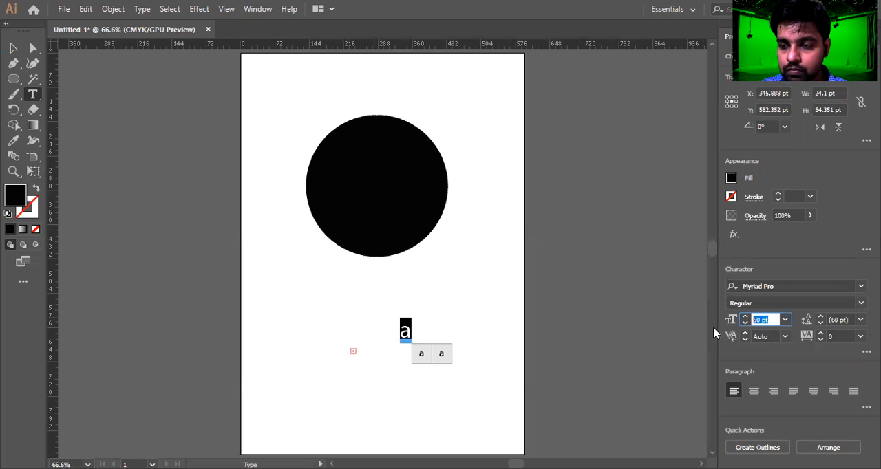
type("100")
key("Return")
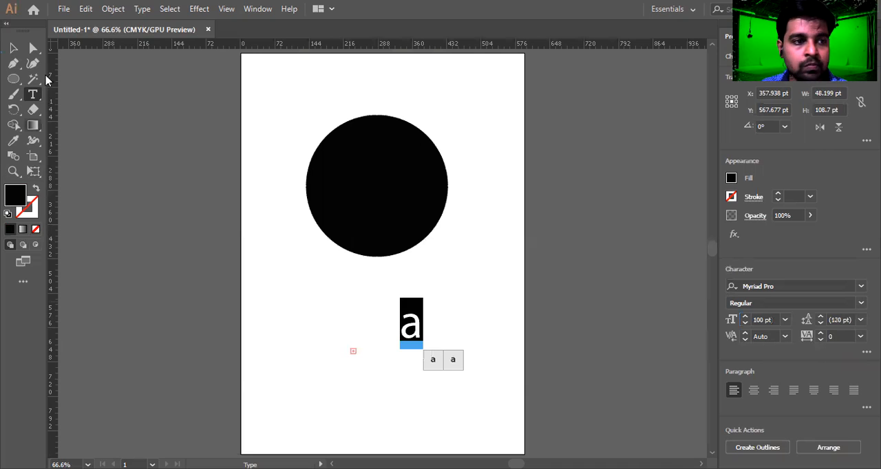
Move the letter onto the circle's centre and sample white from the artboard with the Eyedropper for its fill.
left_click(14, 50)
left_click_drag(419, 327, 373, 192)
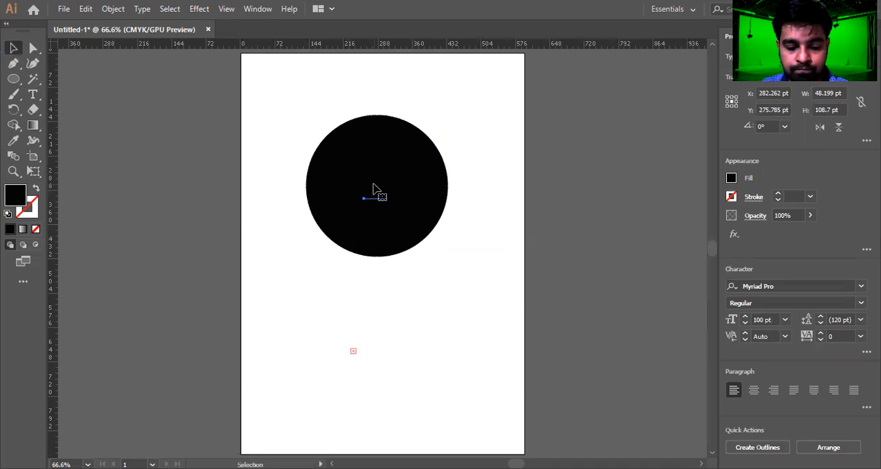
key("i")
left_click(490, 190)
key("v")
Enlarge the letter with Free Transform so it covers most of the circle, then reposition it over the centre.
key("e")
left_click_drag(389, 213, 492, 300)
left_click_drag(407, 178, 404, 153)
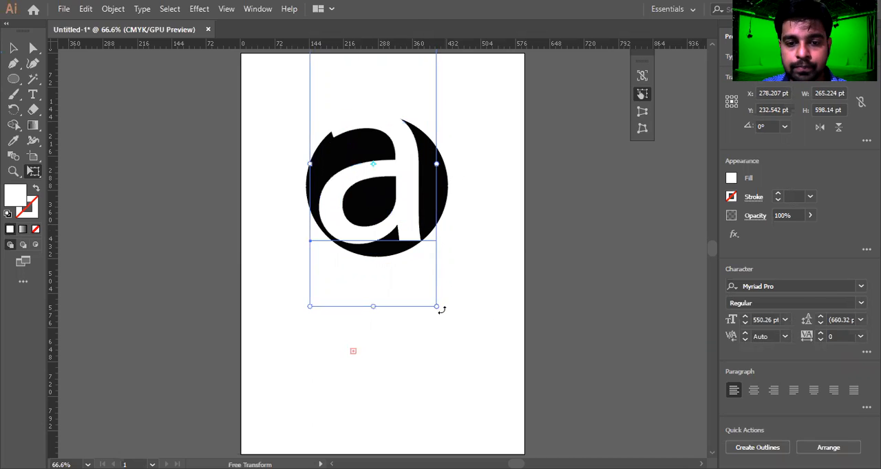
left_click_drag(437, 309, 425, 281)
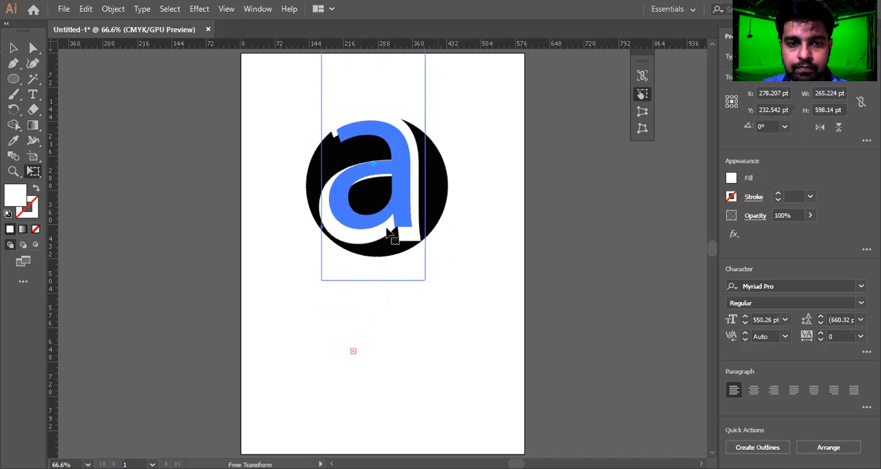
left_click_drag(384, 196, 387, 218)
Fine-tune the letter's scale and position so it is about 281 pt wide and overflows the circle's top and bottom edges.
scroll(387, 219, "down", 1)
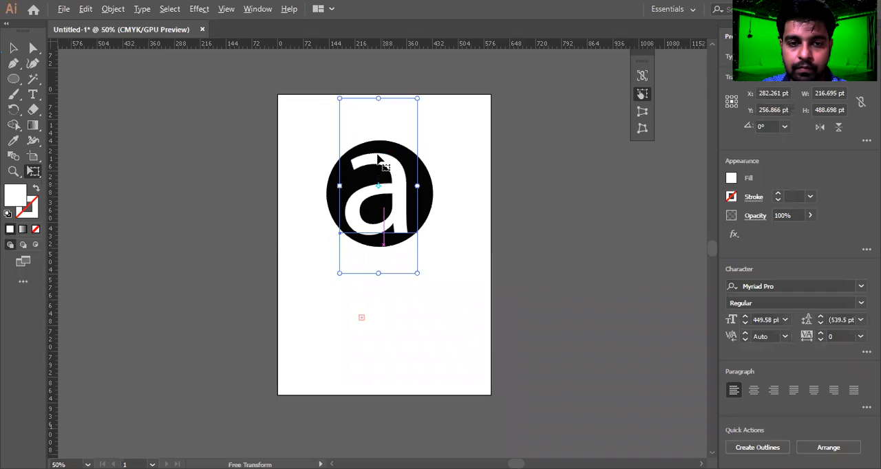
left_click_drag(339, 99, 331, 81)
left_click_drag(395, 204, 394, 200)
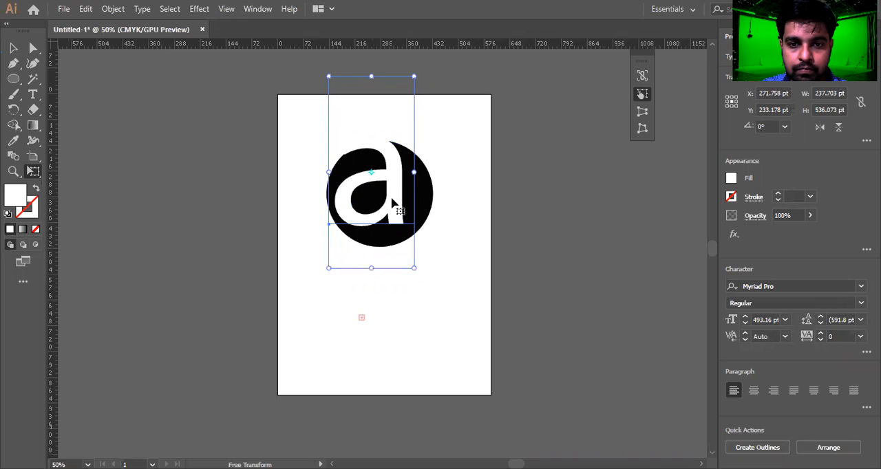
left_click_drag(419, 277, 430, 300)
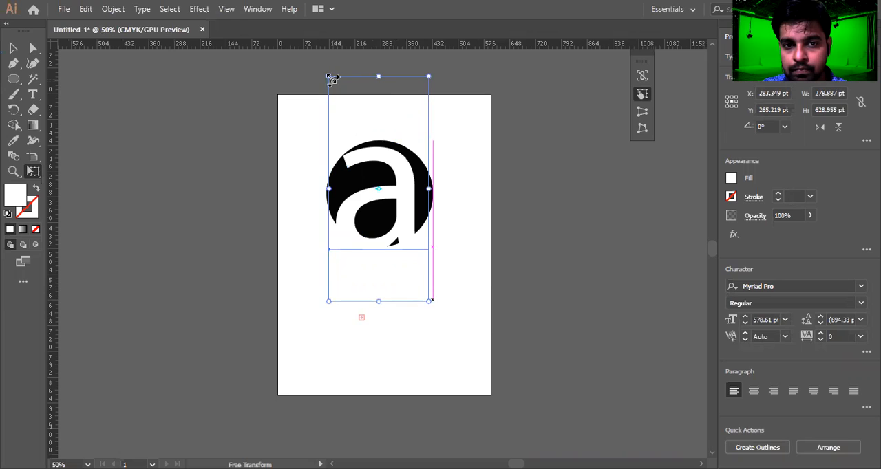
left_click_drag(328, 77, 322, 64)
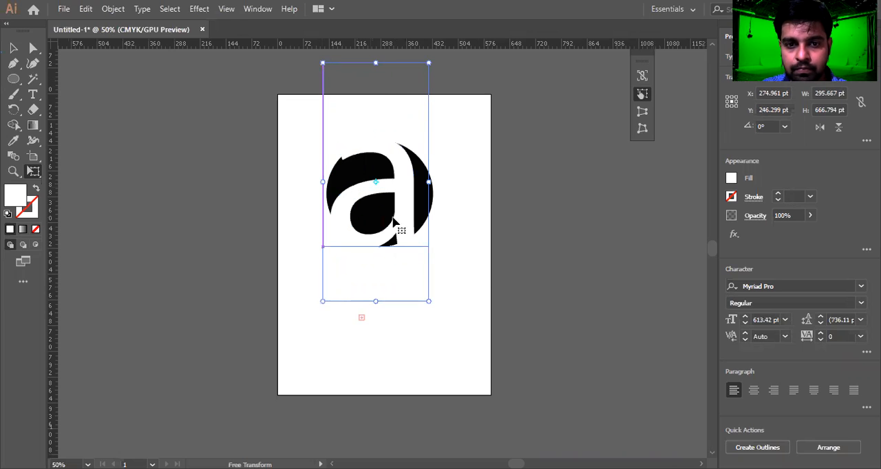
scroll(353, 153, "up", 2)
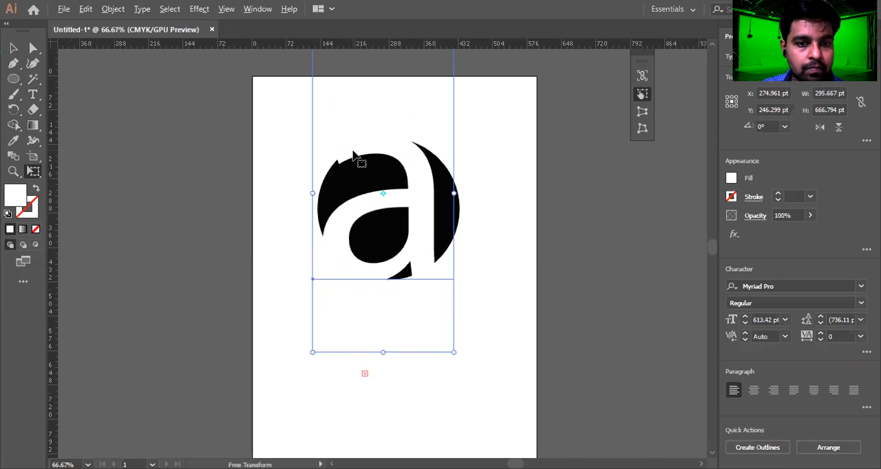
scroll(367, 149, "down", 1)
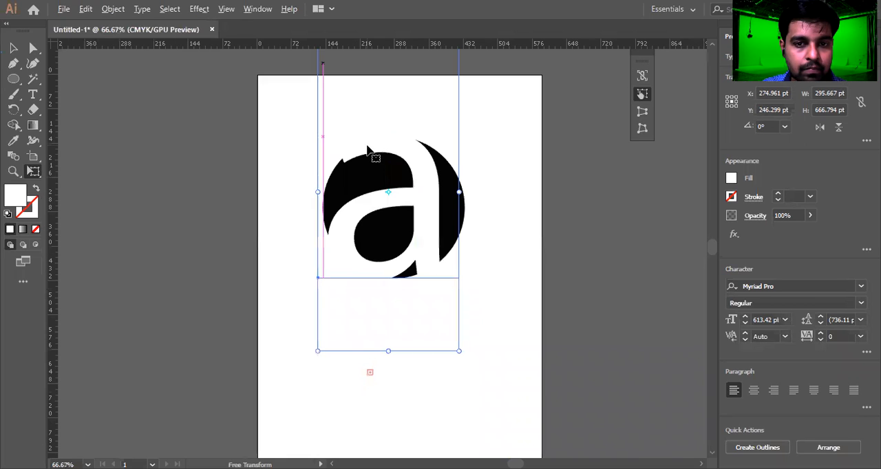
scroll(325, 84, "down", 2)
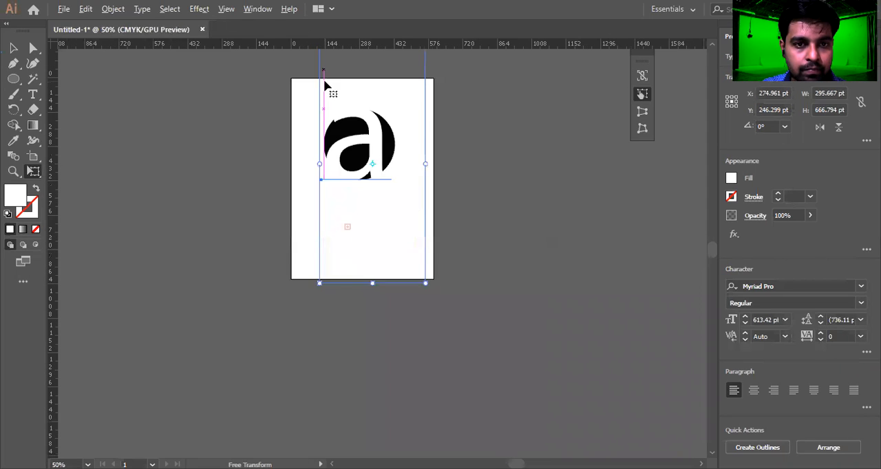
left_click_drag(322, 59, 324, 65)
scroll(320, 114, "up", 2)
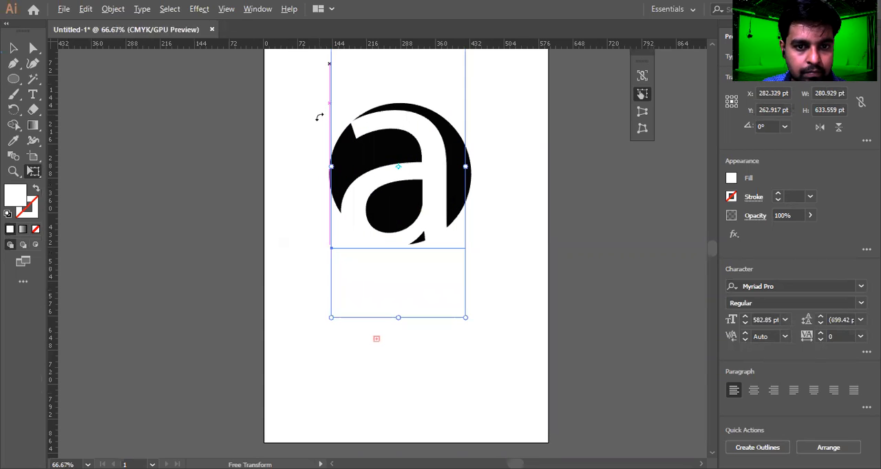
left_click_drag(375, 143, 368, 141)
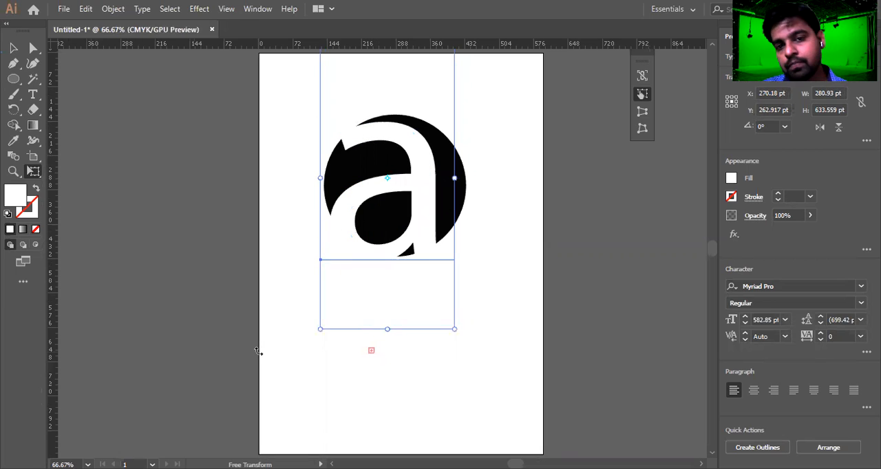
left_click_drag(418, 192, 415, 187)
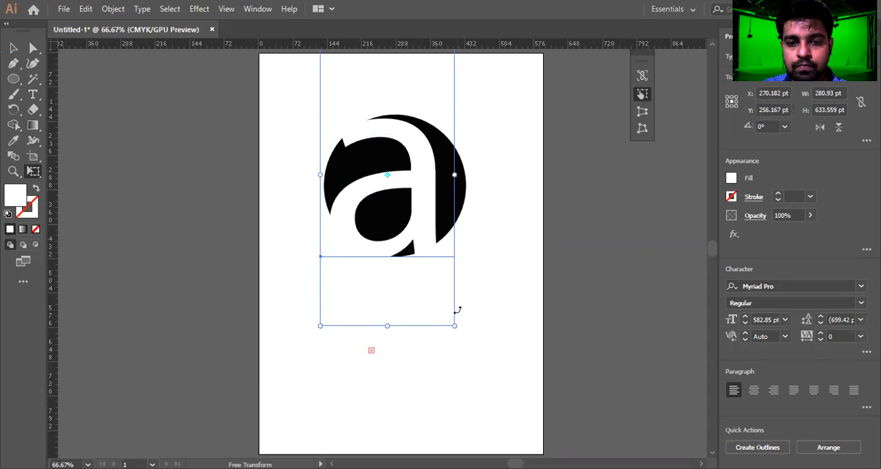
Nudge the letter upward and slightly right in small increments until it sits centred over the circle.
key("Up")
key("Up")
key("Up")
key("Up")
key("Up")
key("Up")
key("Up")
key("Up")
key("Up")
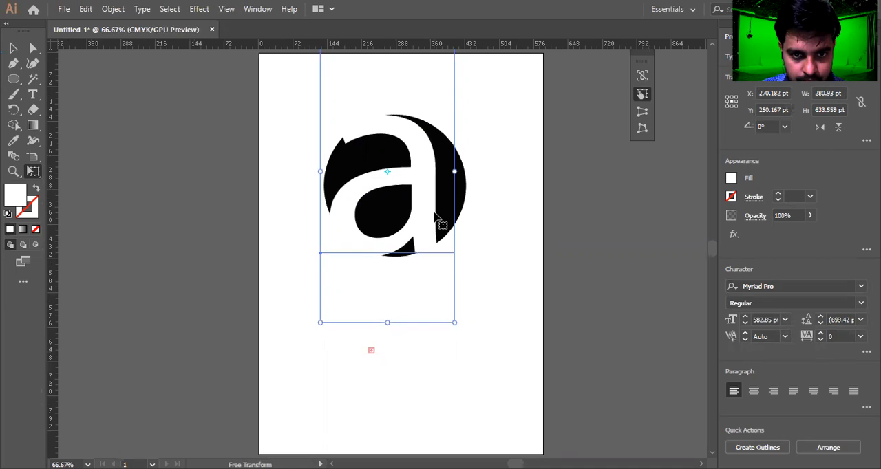
key("Up")
key("Up")
key("Up")
key("Up")
key("Up")
key("Up")
key("Up")
key("Up")
key("Up")
key("Up")
key("Up")
key("Up")
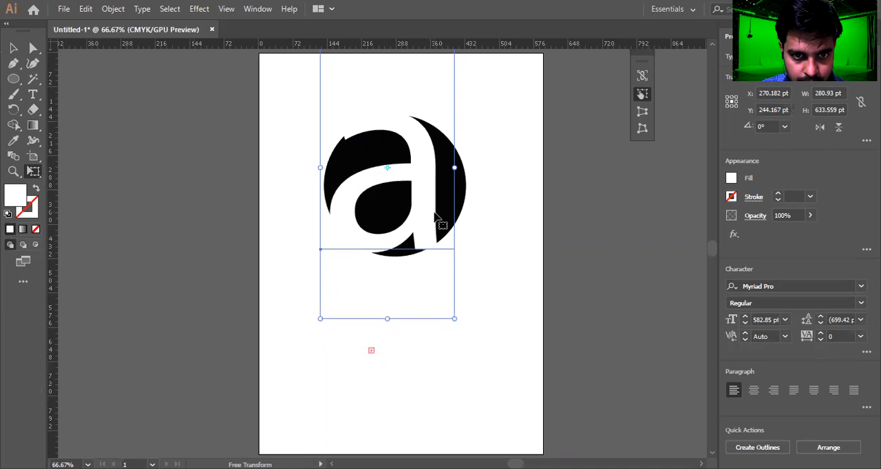
key("Up")
key("Up")
key("Up")
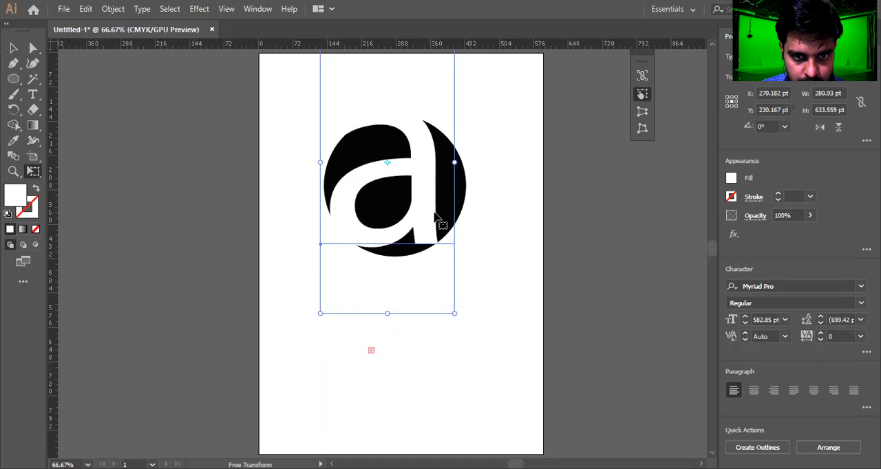
key("Up")
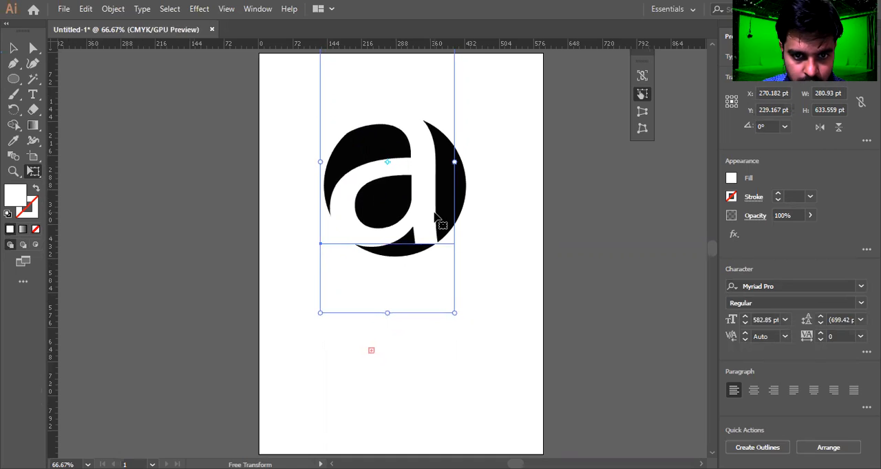
key("Right")
key("Right")
key("Right")
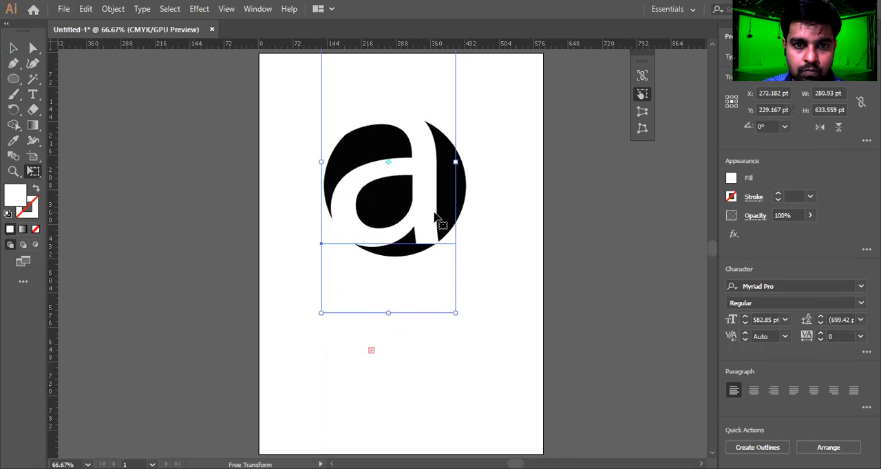
key("Up")
key("Up")
key("Up")
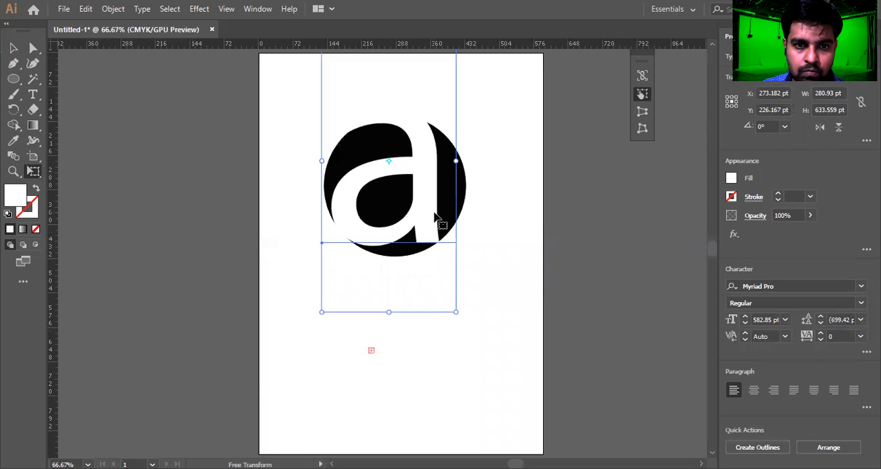
key("Down")
key("Down")
key("Down")
key("Down")
key("Down")
key("Down")
key("Down")
key("Down")
key("Down")
key("Down")
key("Down")
key("Down")
key("Down")
key("Down")
key("Down")
key("Down")
key("Down")
key("Down")
key("Down")
key("Down")
key("Up")
key("Up")
key("Up")
key("Up")
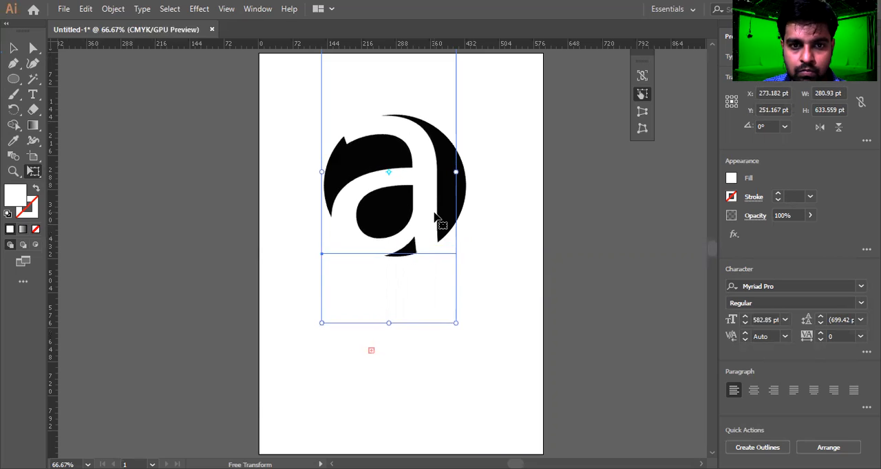
key("Up")
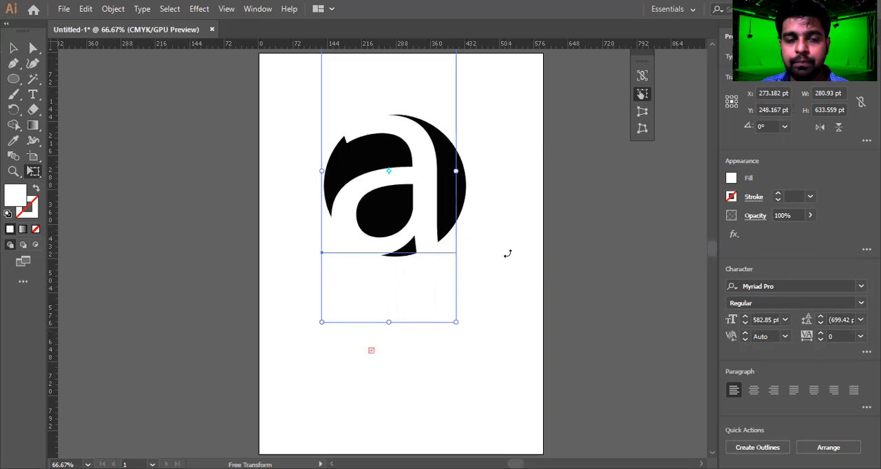
Select the circle and letter together, nudge both slightly left, then reselect just the letter.
key("v")
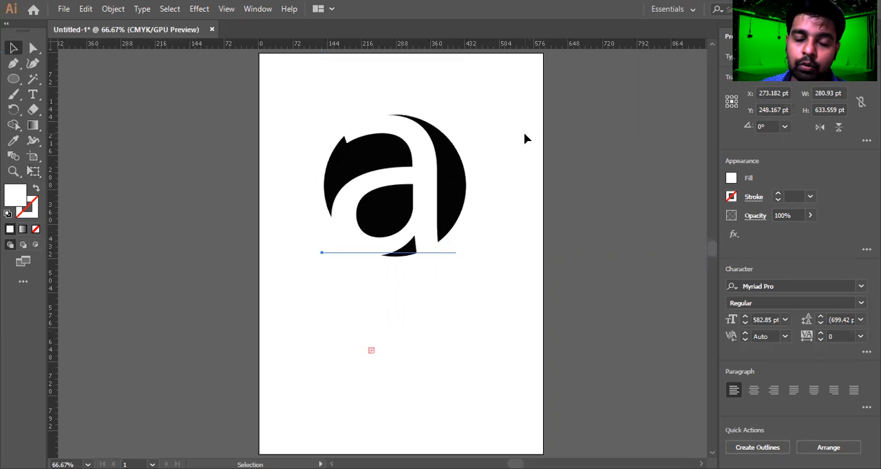
left_click_drag(502, 103, 393, 252)
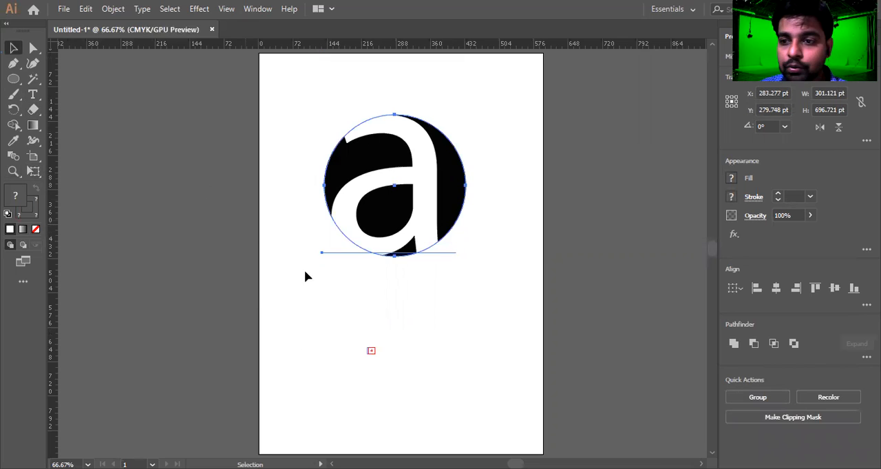
key("Left")
key("Left")
key("Left")
key("Left")
key("Left")
key("Left")
key("Left")
key("Left")
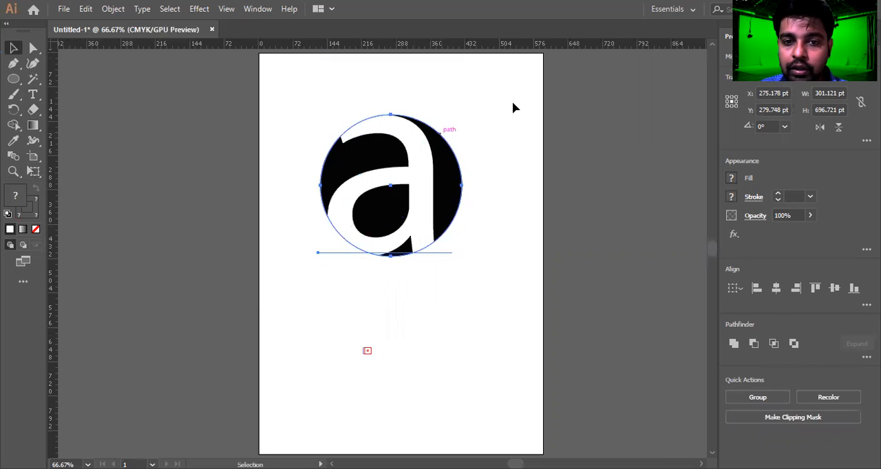
left_click(455, 137)
left_click(410, 141)
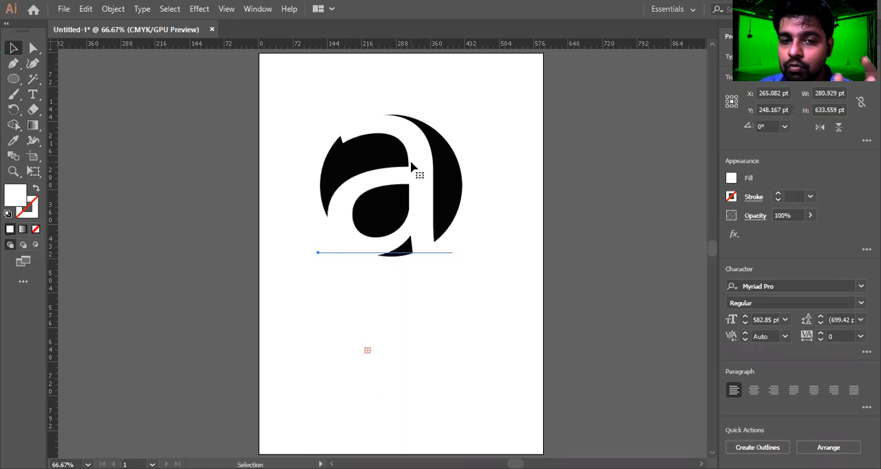
Duplicate the letter to an empty area below the circle and fill the copy black.
scroll(412, 167, "down", 3)
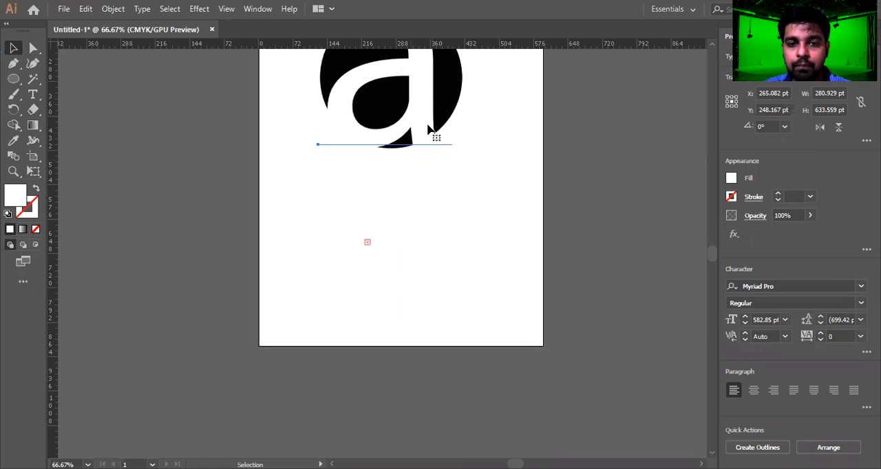
left_click_drag(424, 129, 399, 321)
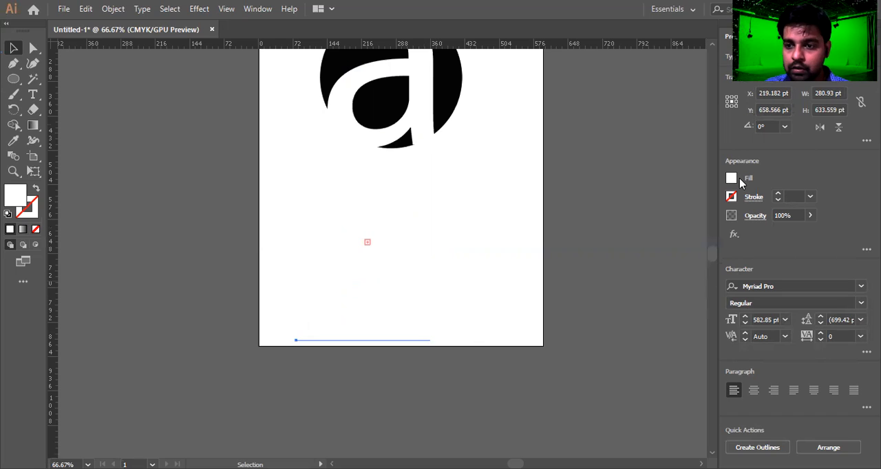
left_click(607, 230)
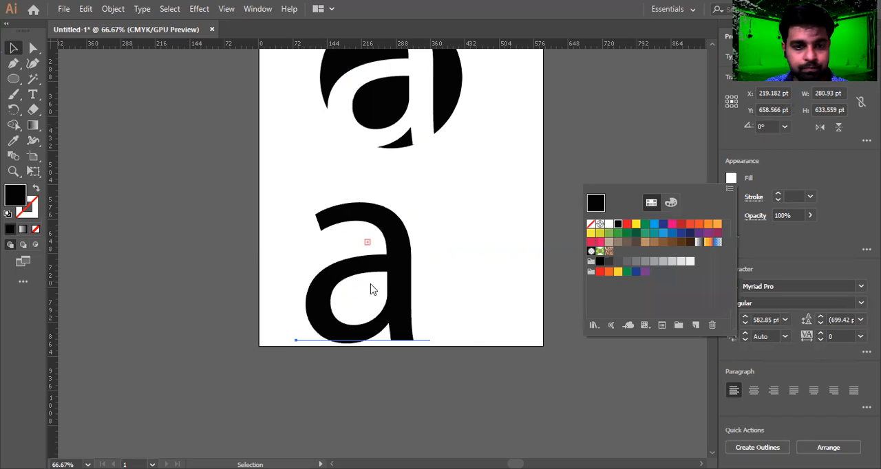
Select the copy's text and set its font size to 72 pt.
key("t")
left_click_drag(399, 272, 322, 269)
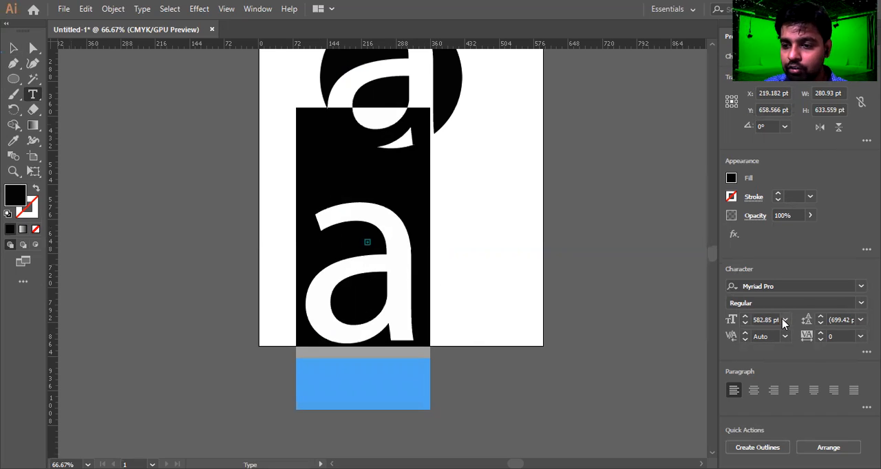
left_click(784, 320)
left_click(801, 306)
Enlarge the black letter with Free Transform to about 167 pt wide and reposition it.
left_click(13, 47)
left_click_drag(311, 340, 412, 265)
key("e")
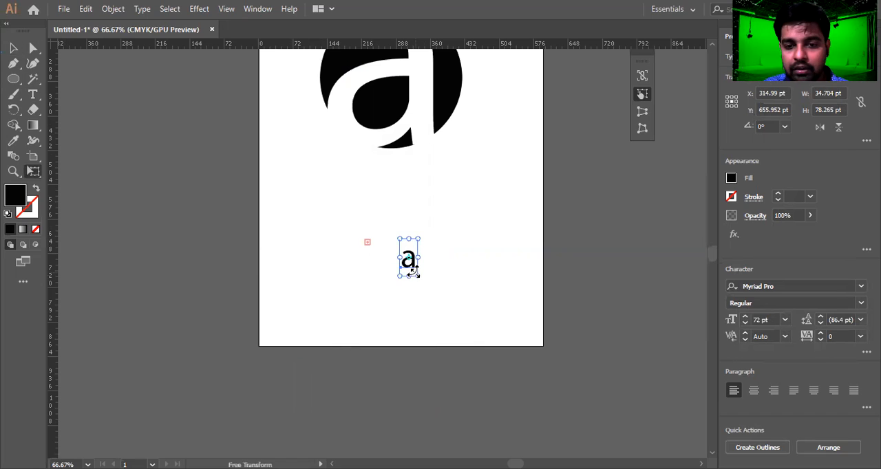
left_click_drag(428, 293, 462, 315)
left_click_drag(401, 239, 353, 212)
scroll(393, 284, "up", 1)
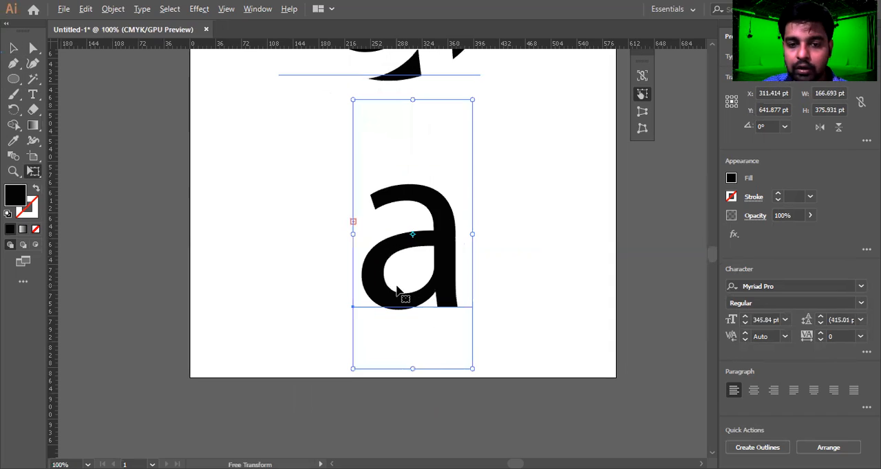
left_click_drag(436, 287, 418, 279)
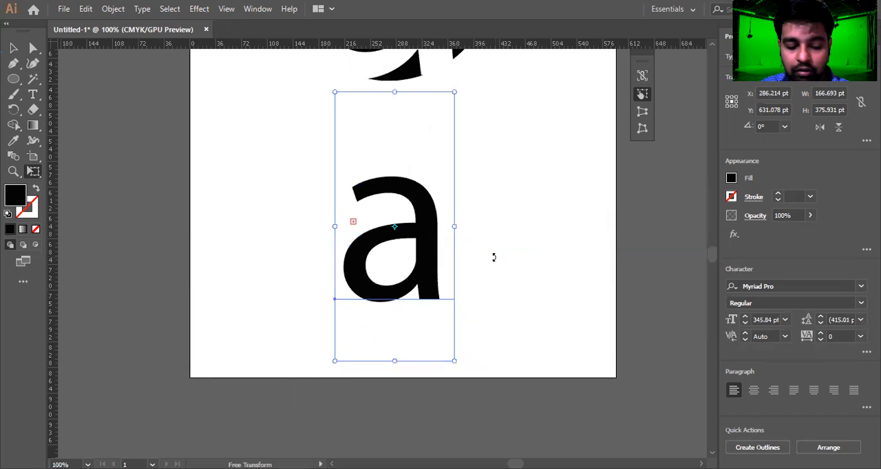
Reposition the black letter below the circle, centred under the design.
key("v")
left_click(482, 261)
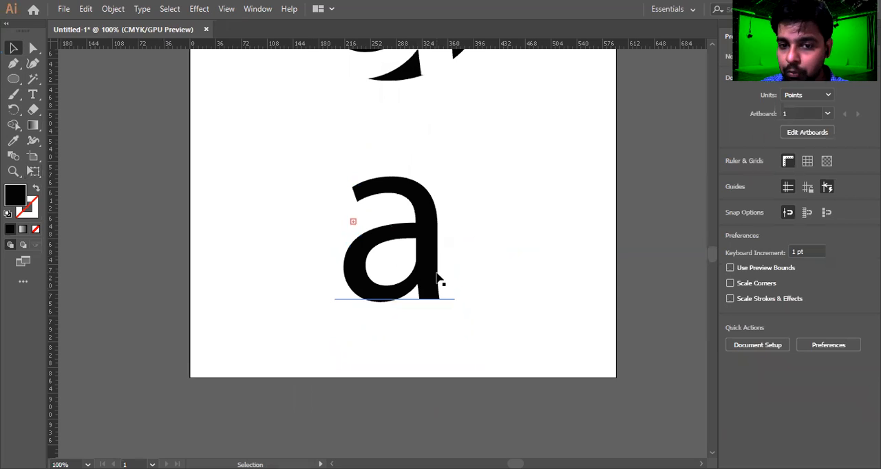
scroll(426, 284, "up", 3)
left_click_drag(428, 303, 385, 329)
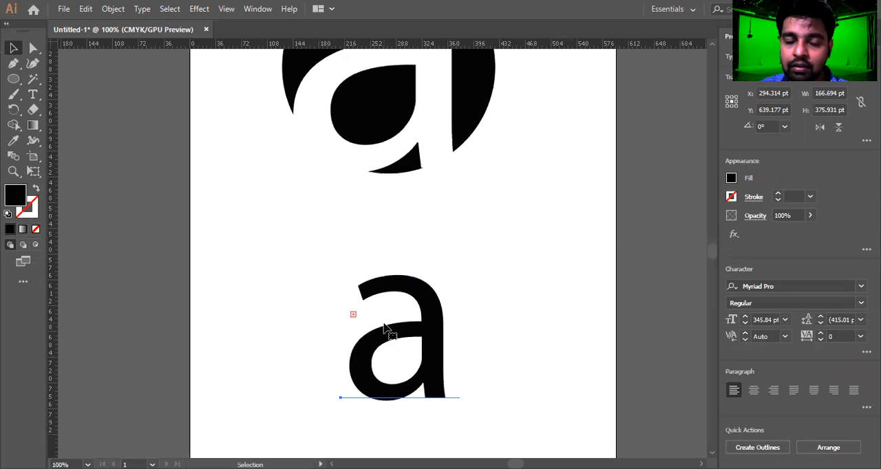
scroll(392, 337, "up", 3)
left_click_drag(415, 366, 409, 373)
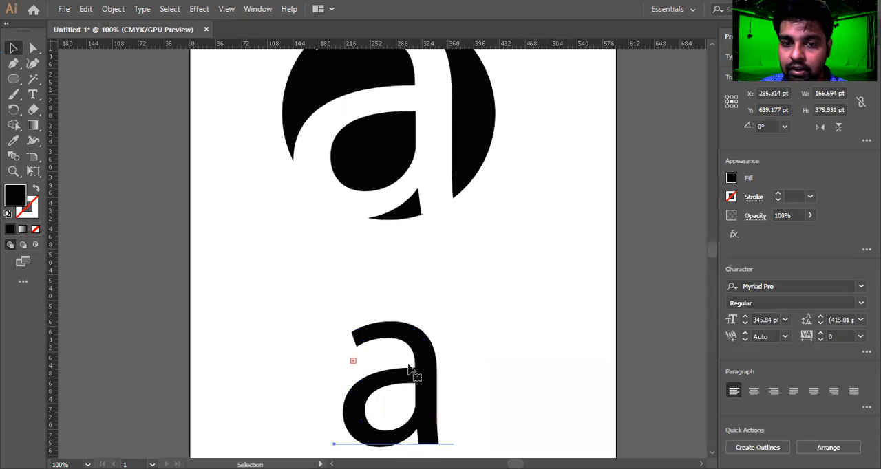
Select the white letter on the circle and convert it to outlines.
scroll(404, 330, "up", 6)
left_click(414, 123)
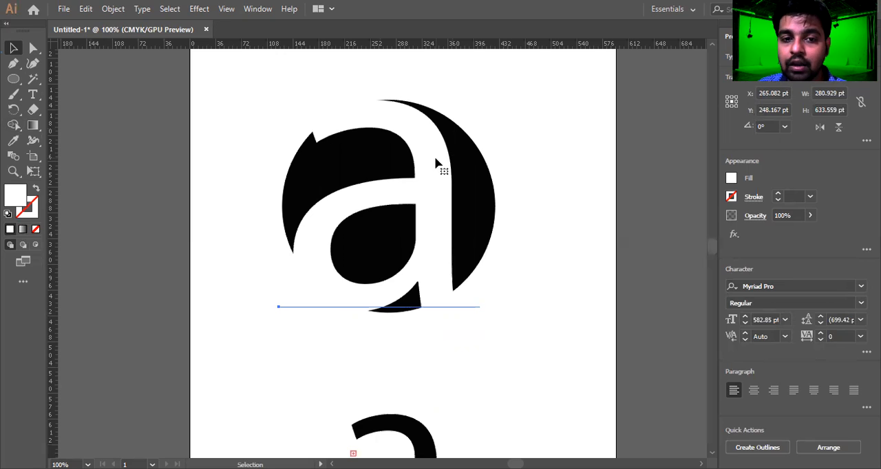
right_click(398, 116)
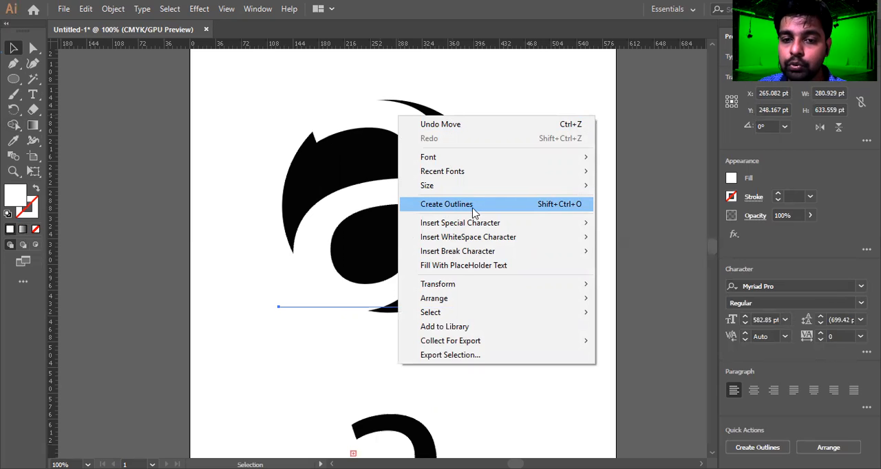
left_click(552, 205)
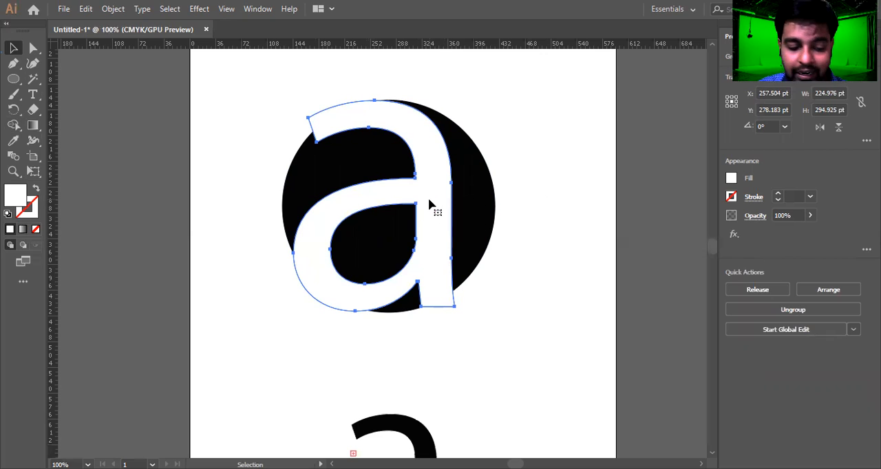
Replace the character in the black copy below with a lowercase "c".
scroll(439, 187, "down", 6)
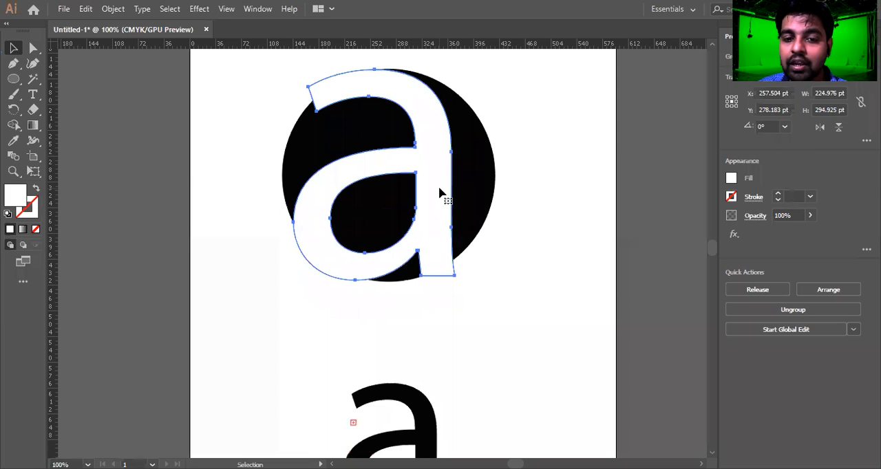
left_click(412, 271)
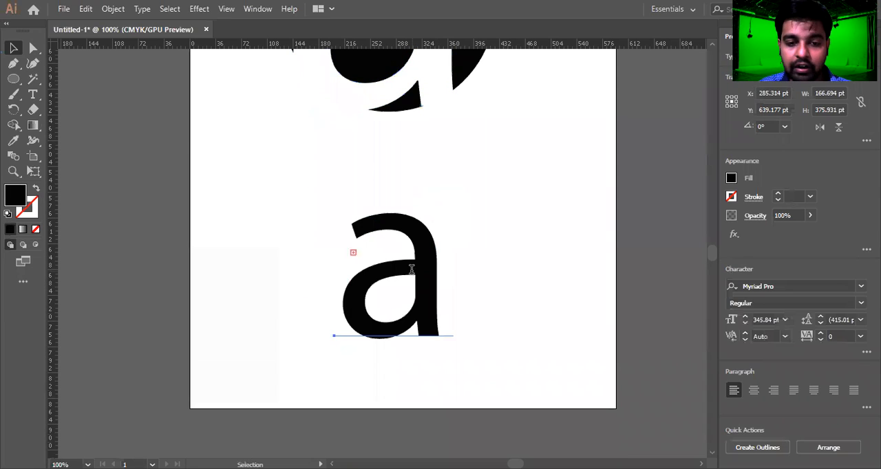
key("t")
mouse_move(426, 276)
left_mouse_down()
mouse_move(367, 277)
mouse_move(424, 286)
left_mouse_up()
type("b")
type("c")
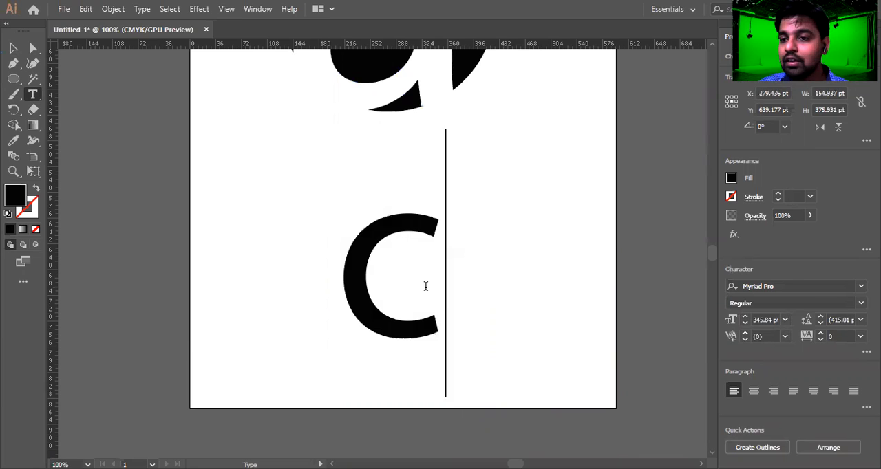
scroll(426, 285, "up", 6)
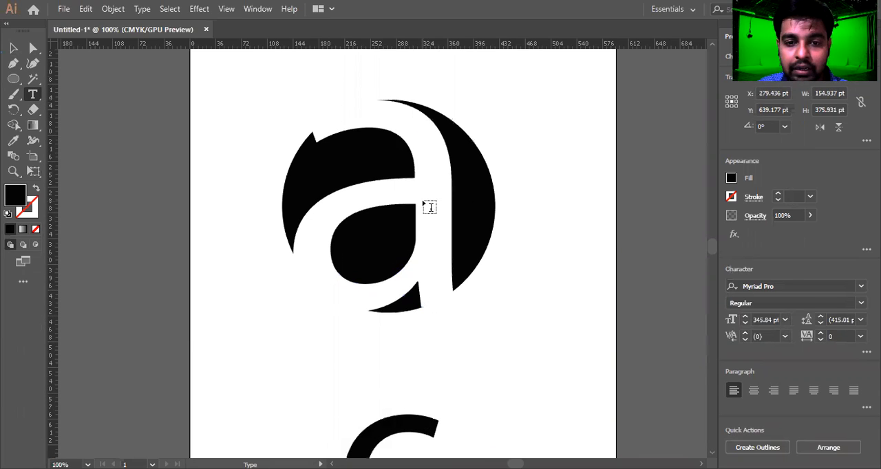
left_click(430, 207)
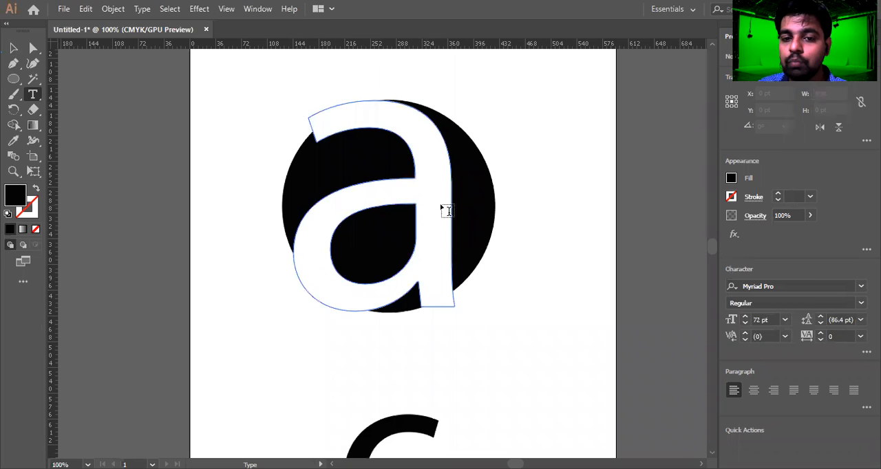
left_click(435, 210)
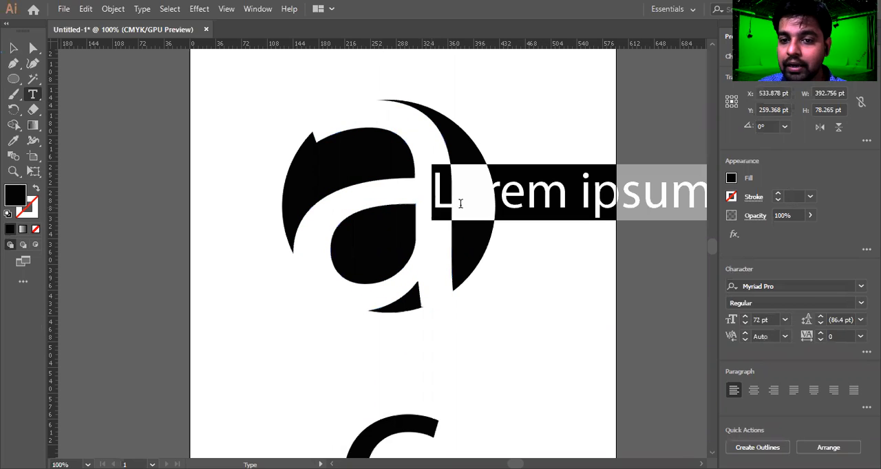
left_click(14, 50)
left_click_drag(535, 197, 603, 216)
key("Delete")
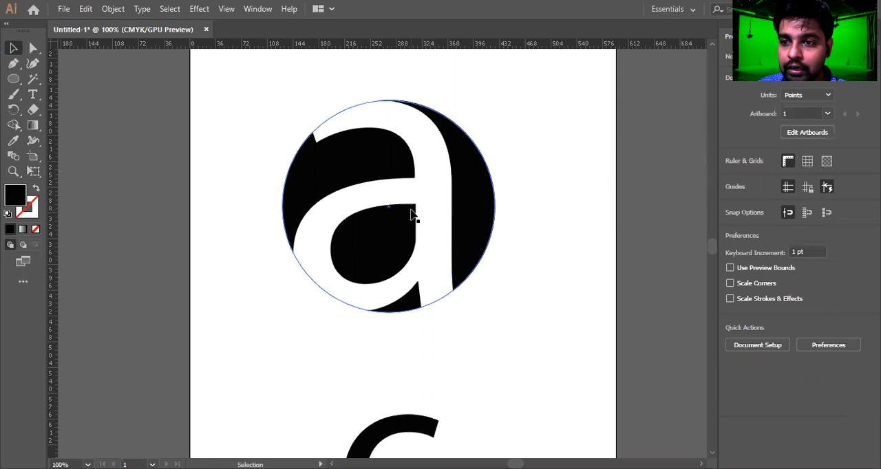
Select the outlined letter together with the black circle, then clear the selection.
left_click(435, 191)
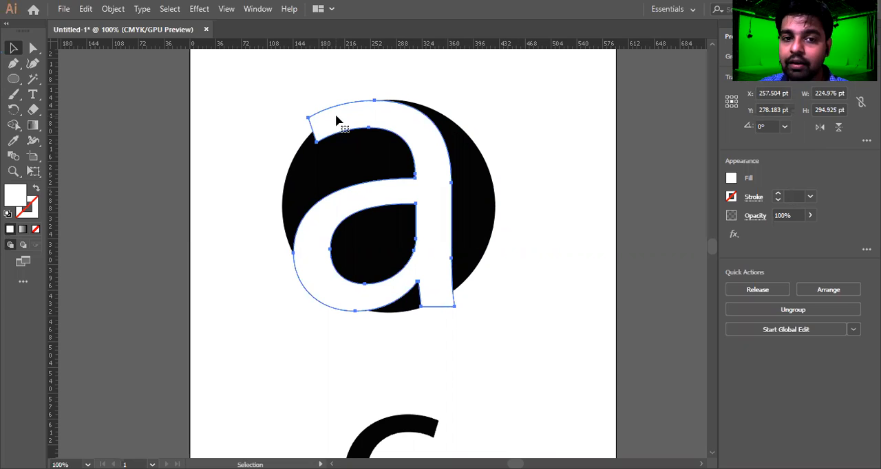
left_click_drag(540, 81, 224, 346)
left_click_drag(538, 102, 201, 340)
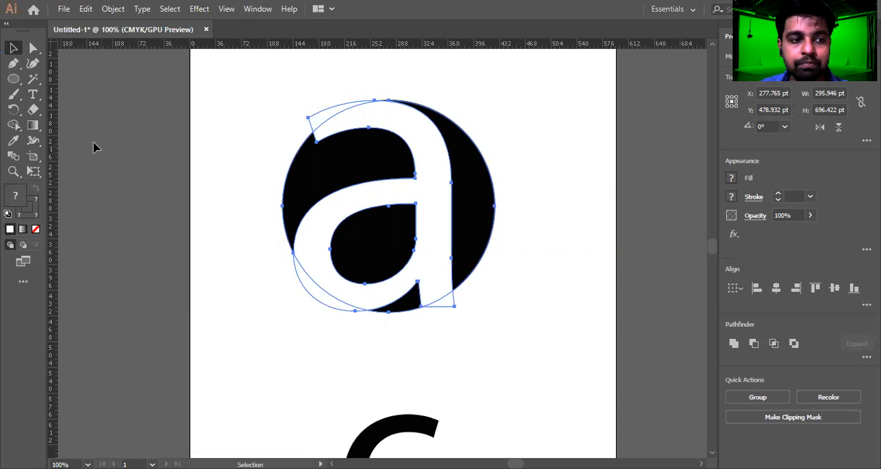
left_click(232, 138)
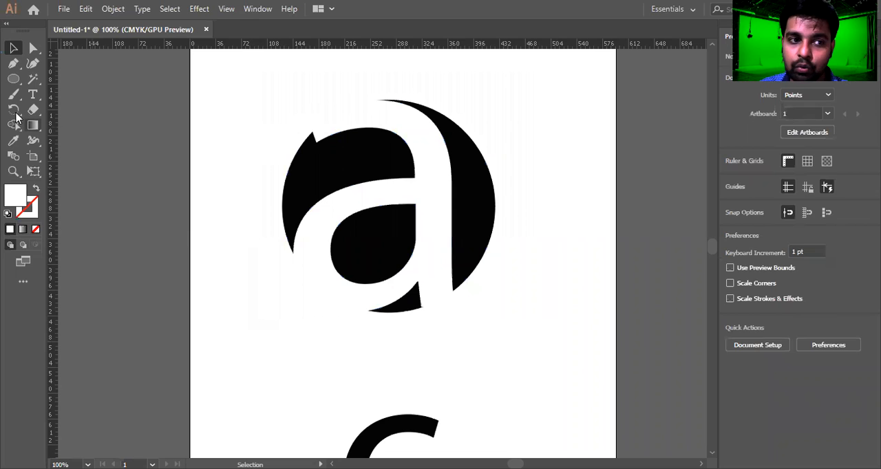
Select the outlined letter and circle together, then use Shape Builder on the letter pieces extending past the circle's edge.
left_click_drag(9, 131, 81, 128)
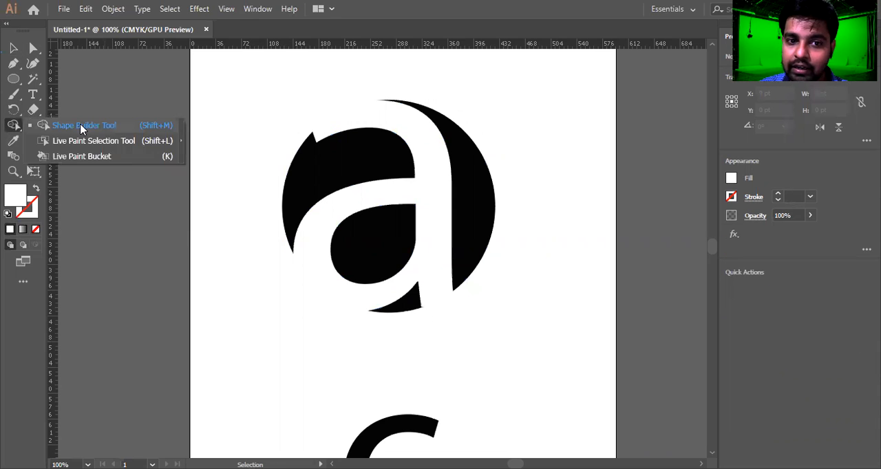
left_click(13, 49)
left_click_drag(299, 220, 537, 338)
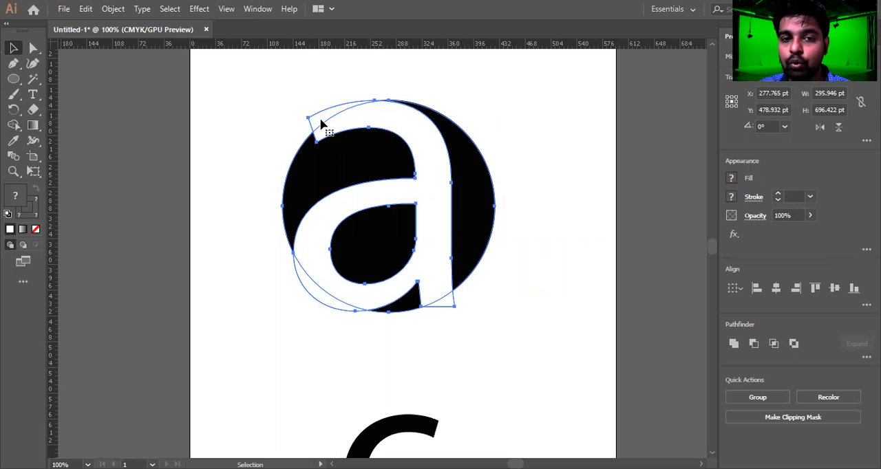
left_click(13, 126)
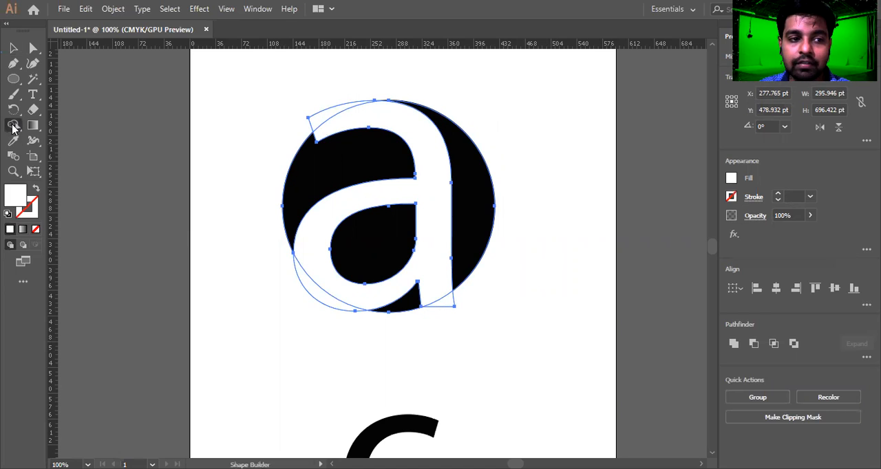
left_click(13, 127)
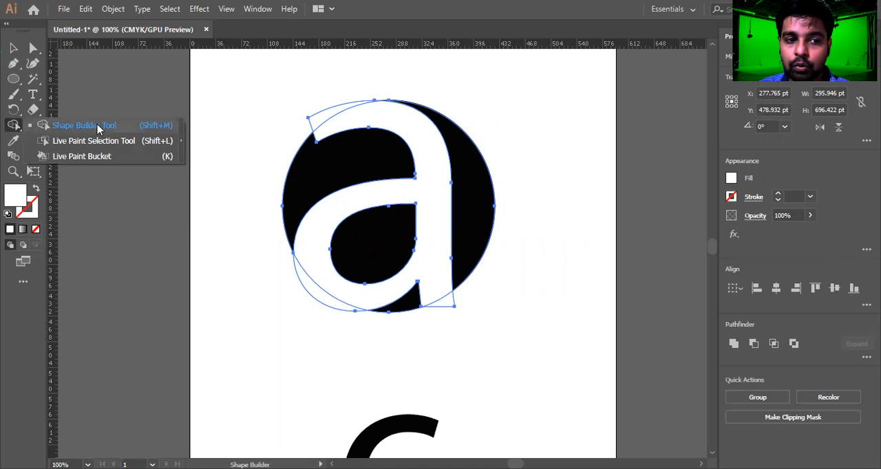
left_click(98, 128)
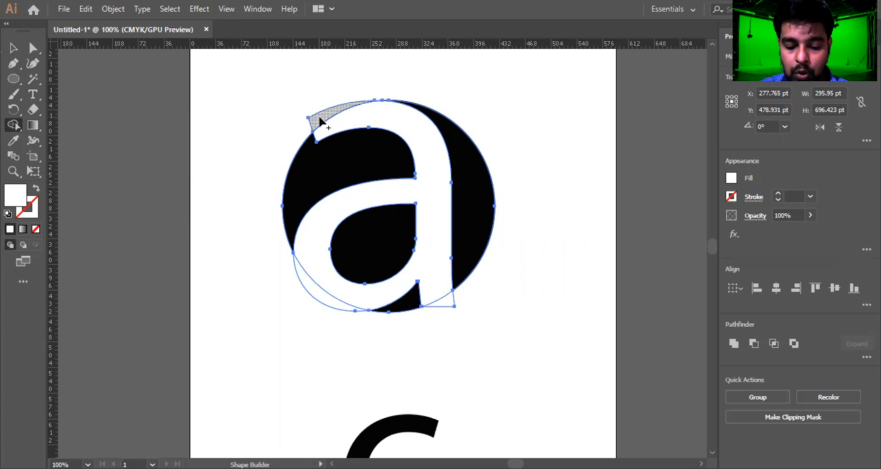
left_click(317, 122, "alt")
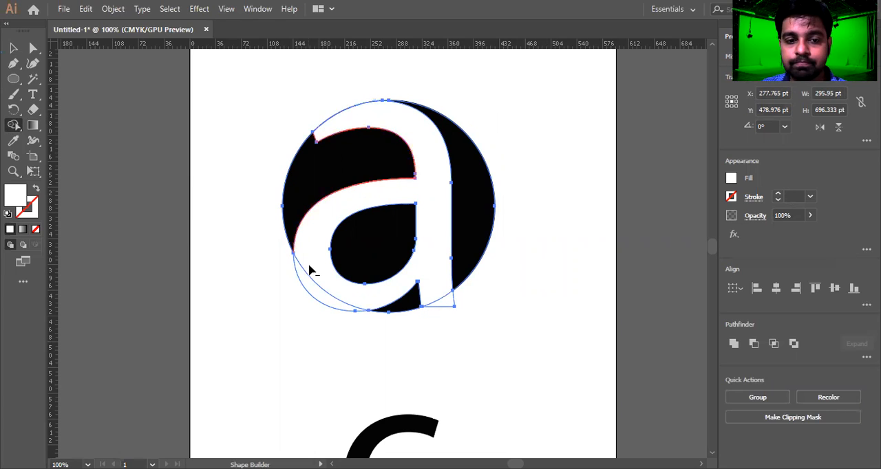
left_click(313, 291, "alt")
left_click(447, 307, "alt")
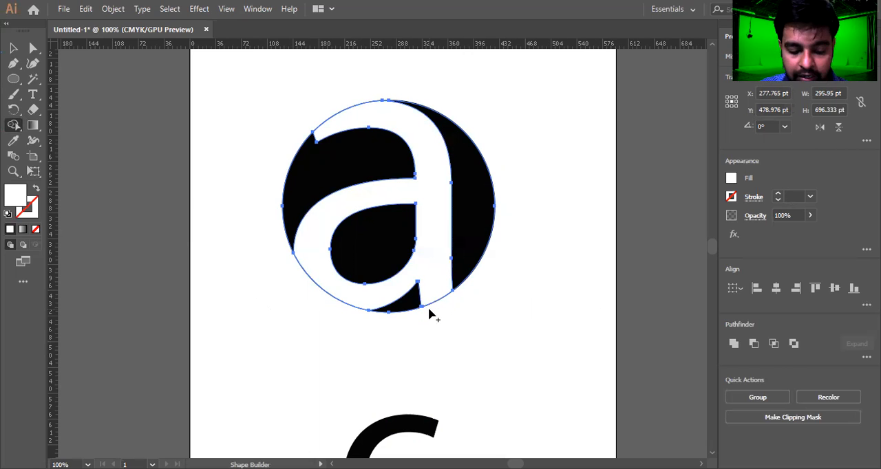
Try applying Shape Builder to the regions below the letter, then undo those three changes.
scroll(428, 314, "up", 5)
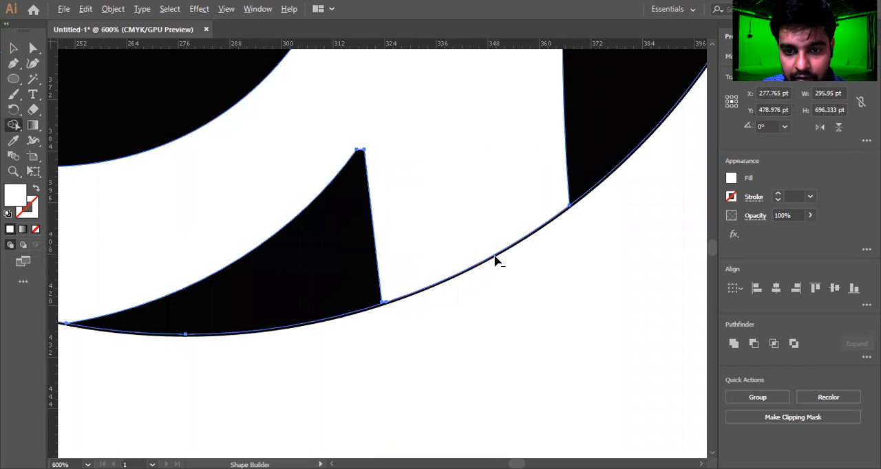
left_click(494, 260, "alt")
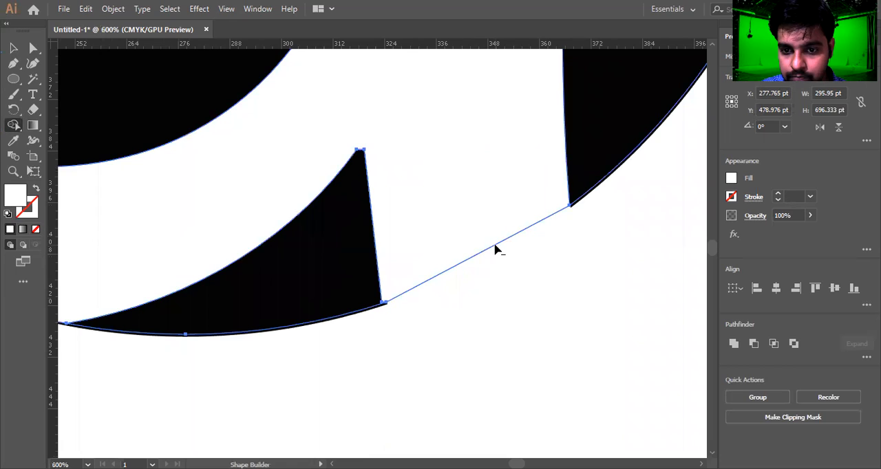
key("ctrl+0")
key("ctrl+1")
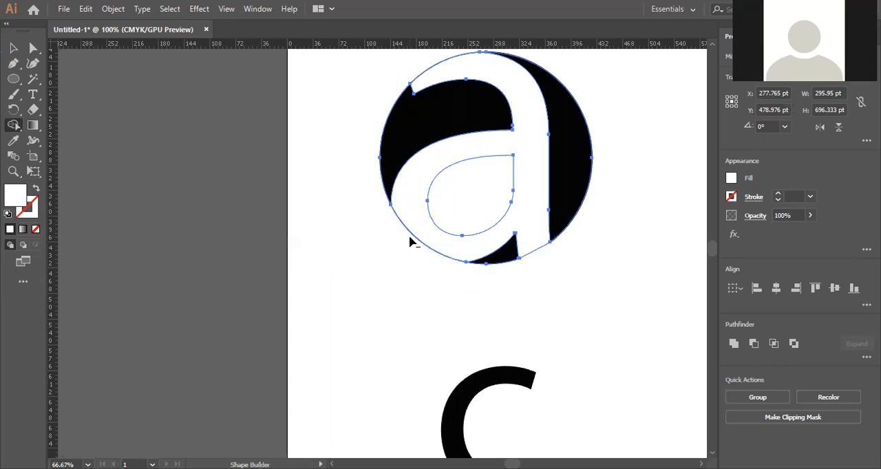
left_click(413, 238)
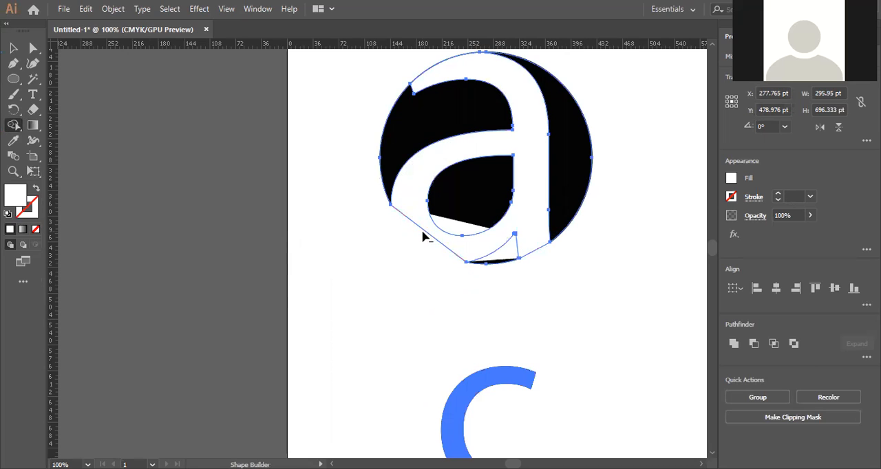
key("ctrl+z")
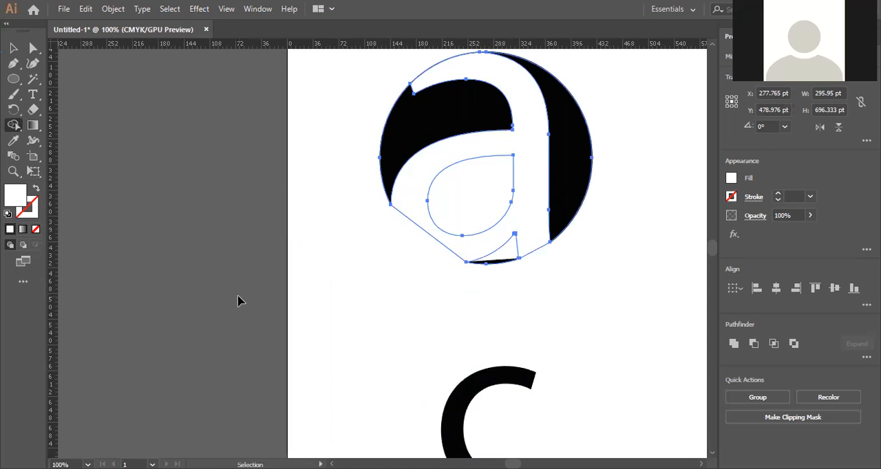
key("ctrl+z")
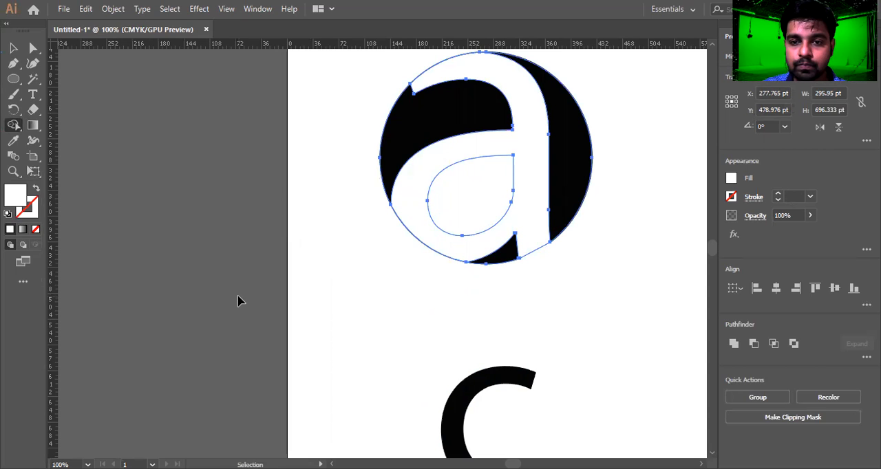
key("ctrl+z")
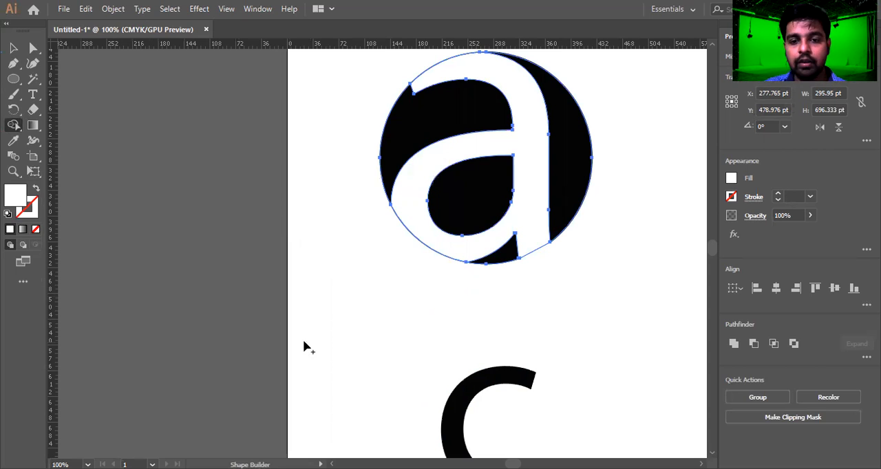
Inspect the circle's edge and the grouped design closely at high zoom.
key("v")
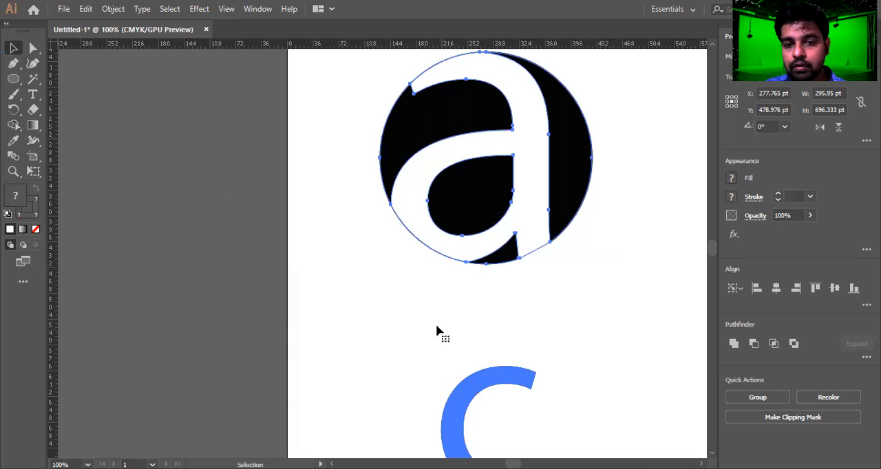
left_click(583, 303)
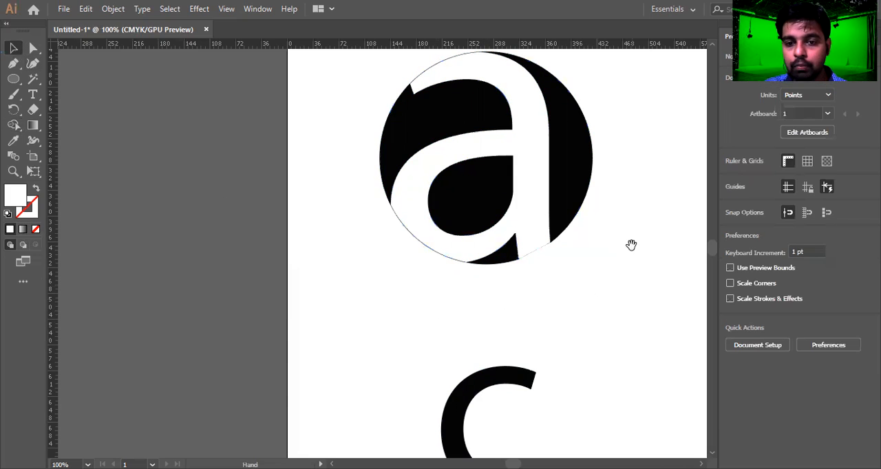
left_click_drag(631, 245, 509, 316)
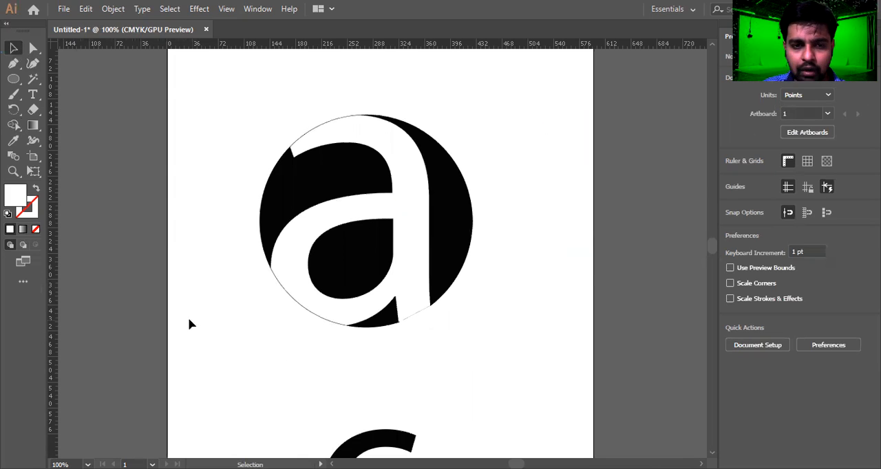
scroll(154, 332, "up", 6)
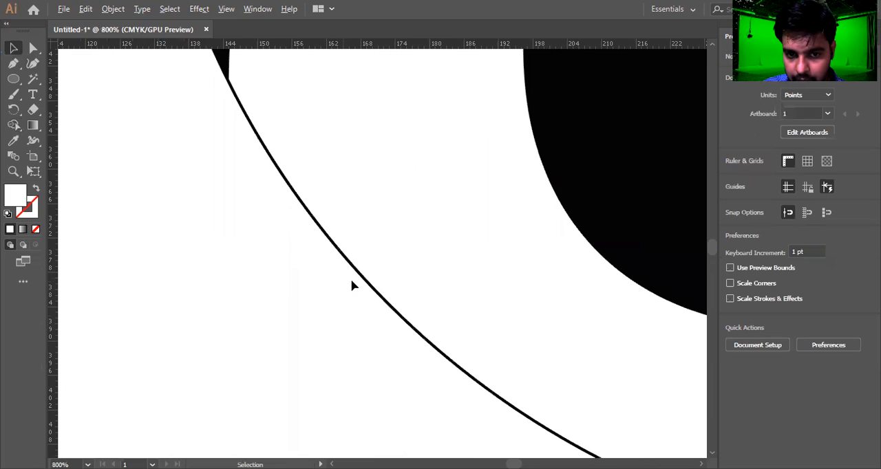
left_click(369, 288)
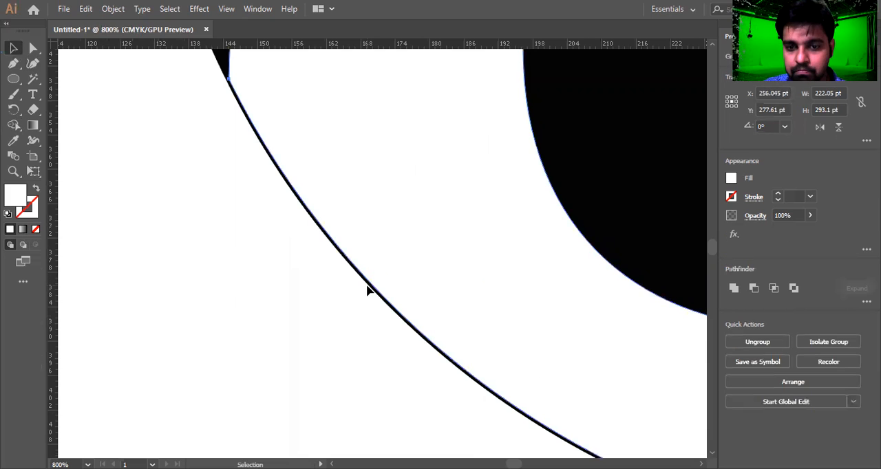
scroll(367, 288, "down", 5)
left_click(333, 370)
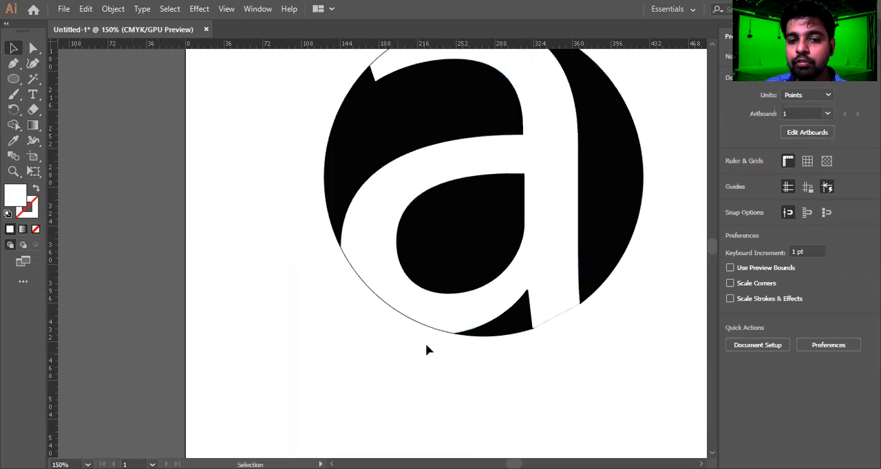
scroll(387, 346, "down", 1)
left_click(491, 171)
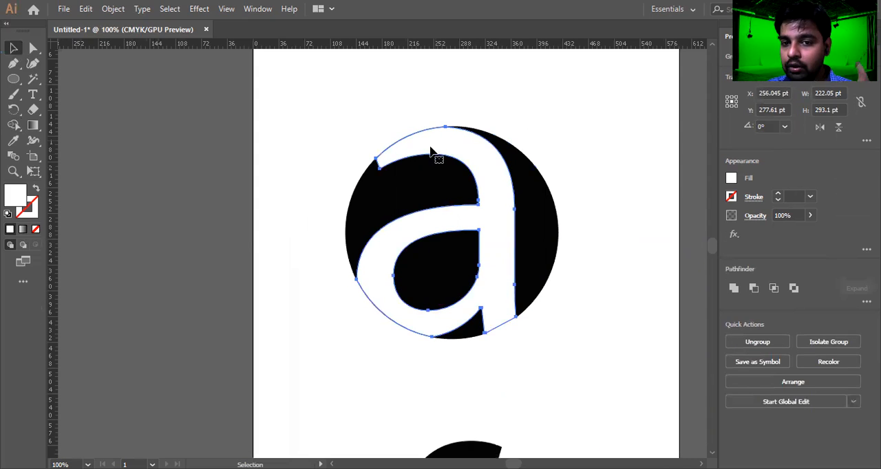
left_click(389, 144)
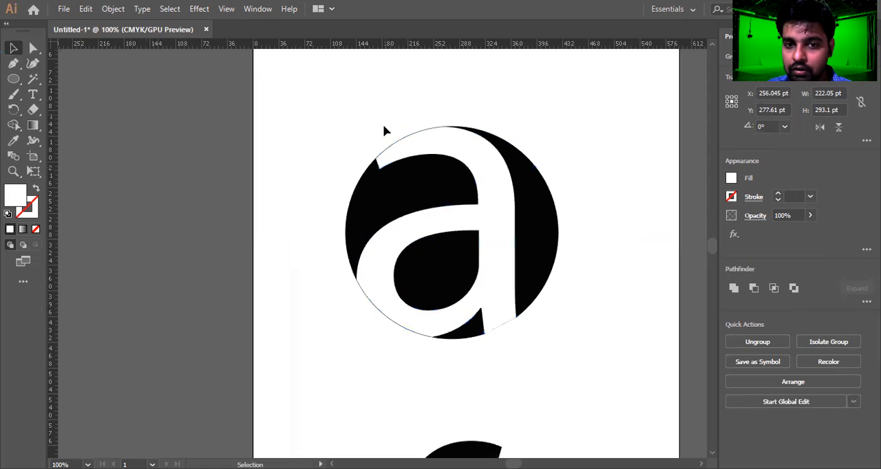
scroll(388, 147, "up", 2)
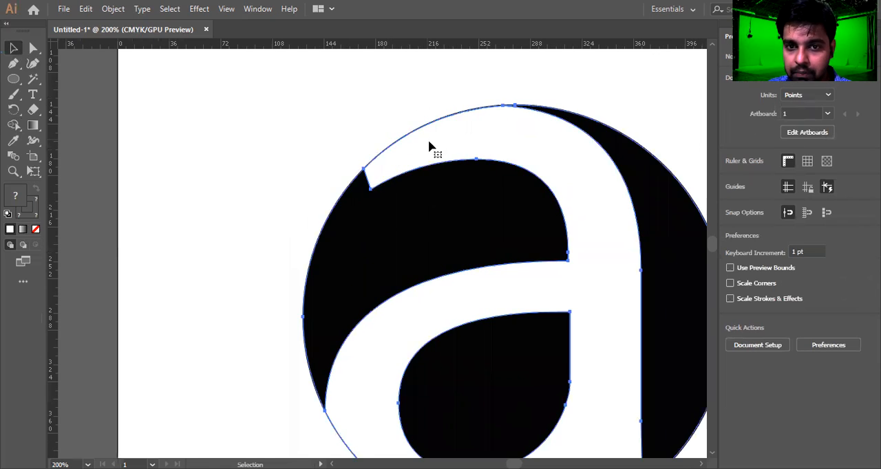
left_click(429, 143)
scroll(429, 144, "down", 5)
scroll(401, 143, "up", 2)
Try merging the region beside the letter's lower left with Shape Builder, then undo it.
left_click_drag(406, 122, 579, 286)
key("shift+m")
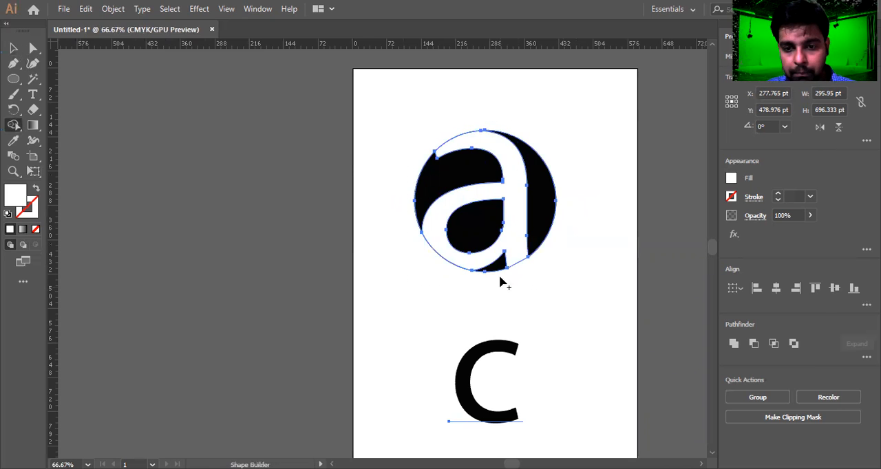
scroll(489, 274, "up", 3)
scroll(347, 212, "up", 1)
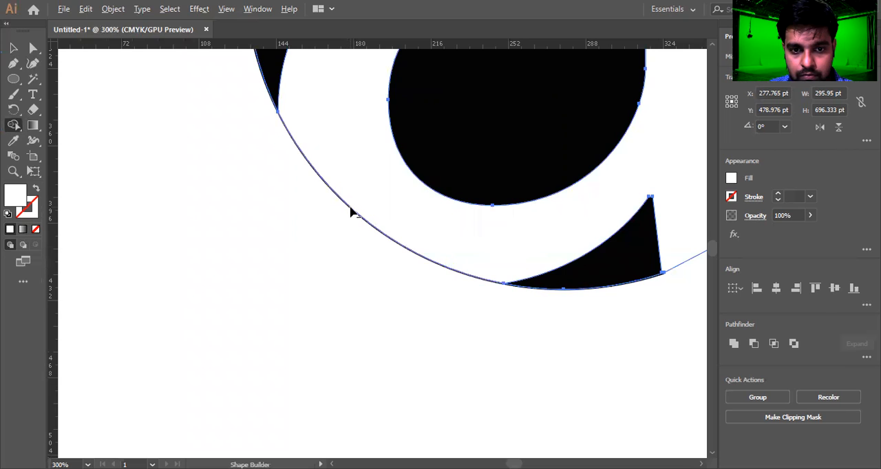
left_click(349, 212)
scroll(349, 212, "down", 3)
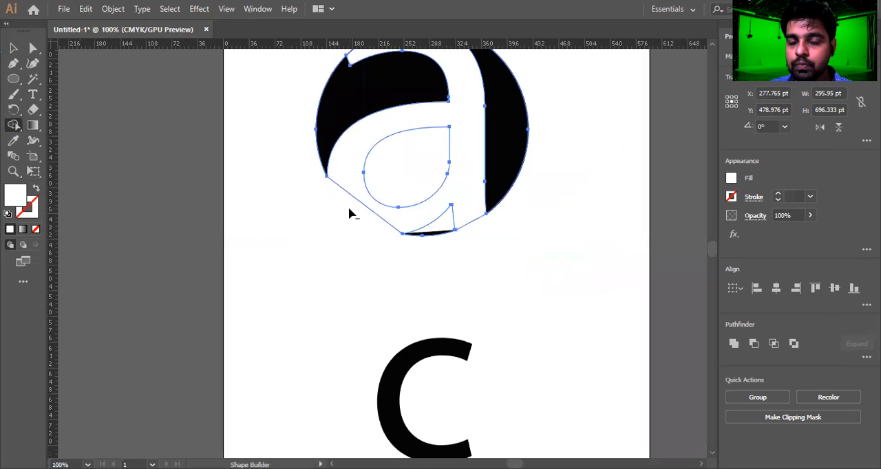
scroll(352, 212, "up", 1)
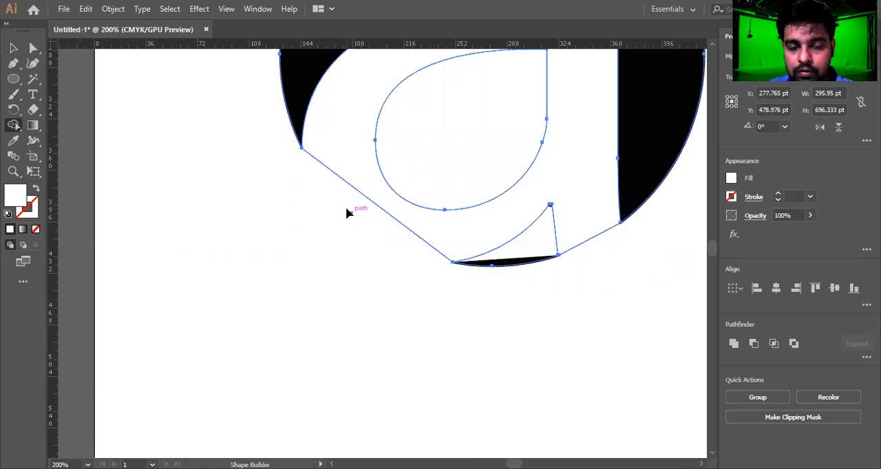
scroll(346, 212, "down", 5)
scroll(381, 229, "up", 4)
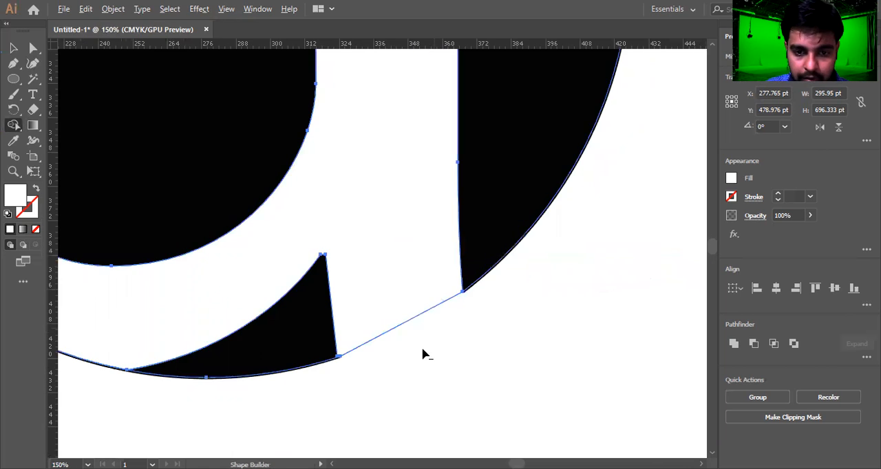
scroll(402, 329, "down", 7)
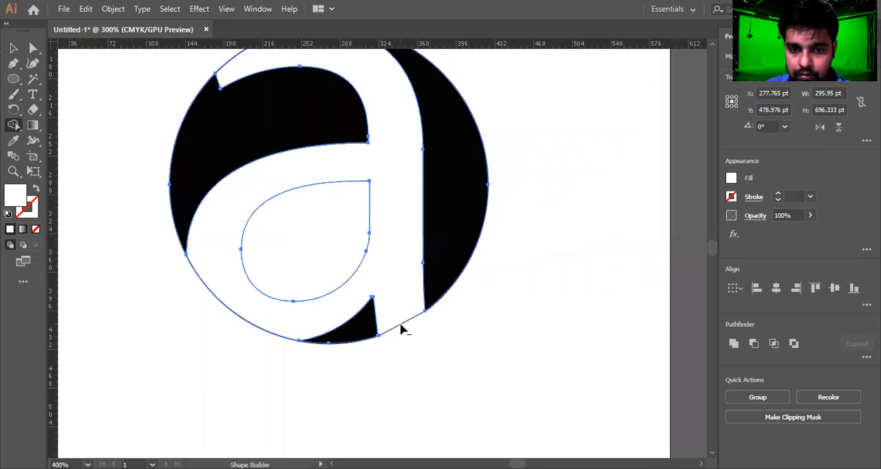
scroll(285, 347, "up", 3)
scroll(367, 301, "up", 2)
key("ctrl+z")
Use Shape Builder on the circle's lower edge, then clear the selection.
scroll(393, 290, "down", 5)
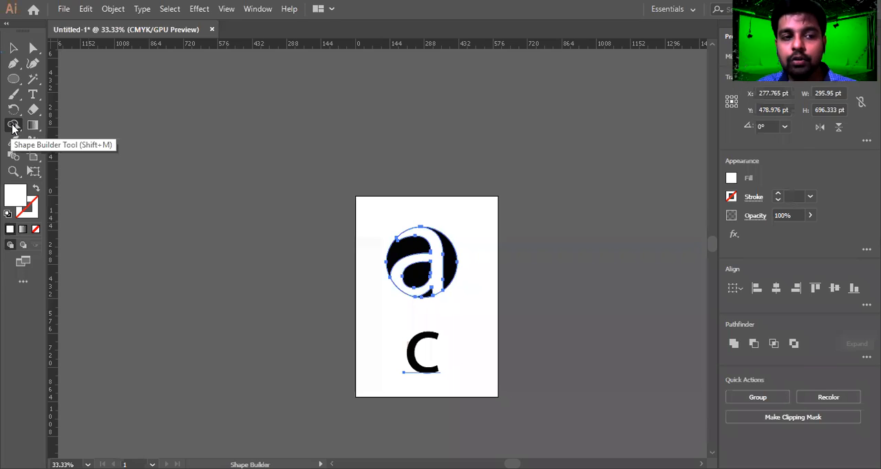
scroll(440, 262, "up", 4)
left_click(422, 266)
left_click(13, 48)
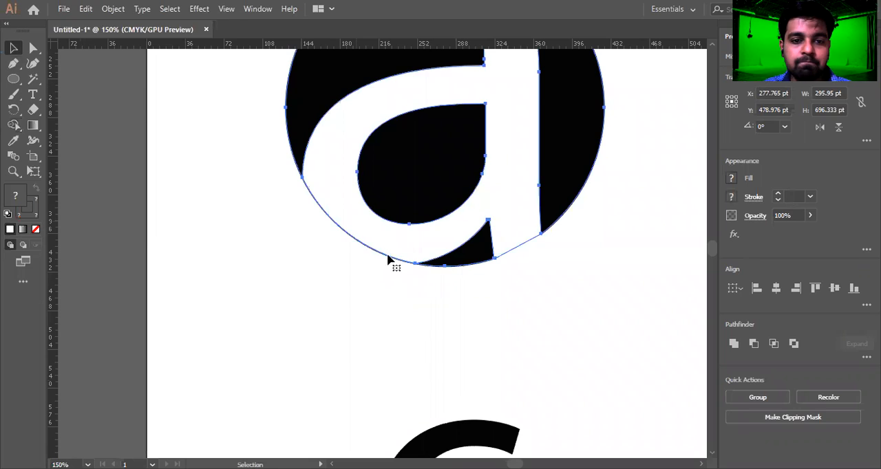
left_click(351, 320)
Erase along the circle's lower-left edge with the Eraser tool.
scroll(450, 329, "down", 2)
scroll(387, 308, "up", 2)
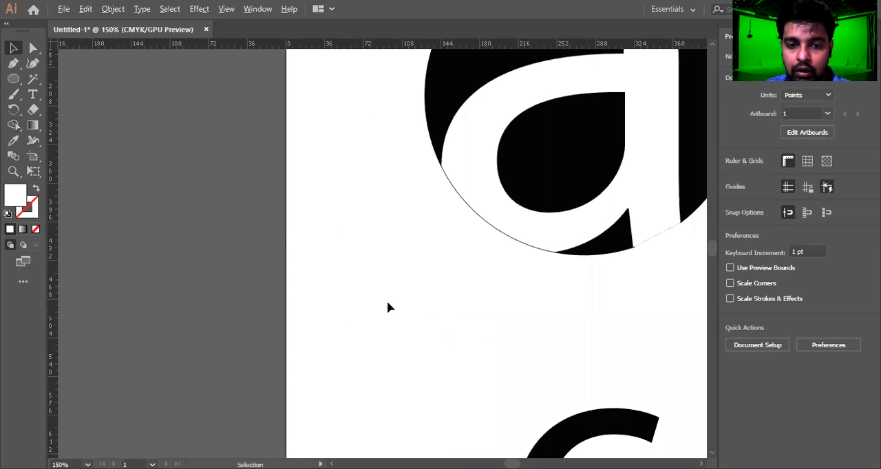
scroll(510, 213, "up", 1)
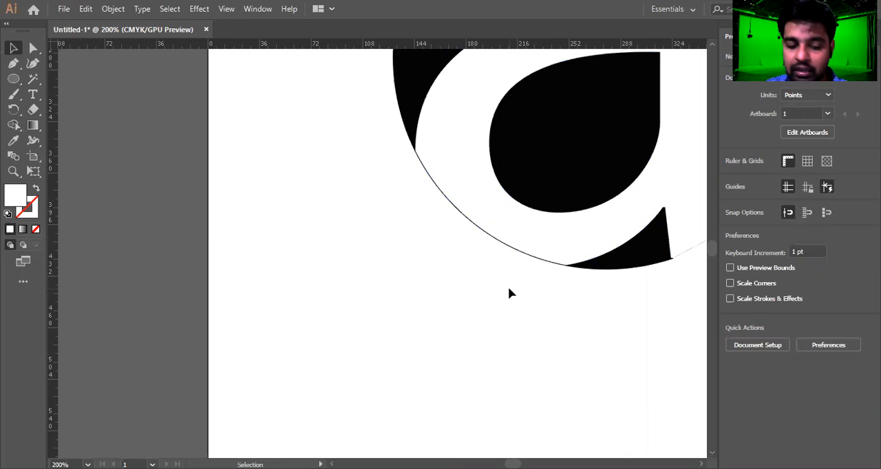
left_click(33, 111)
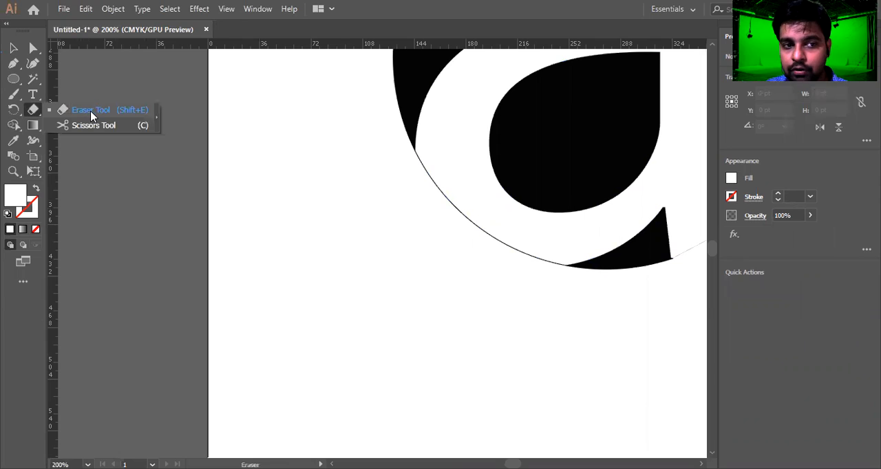
left_click(91, 116)
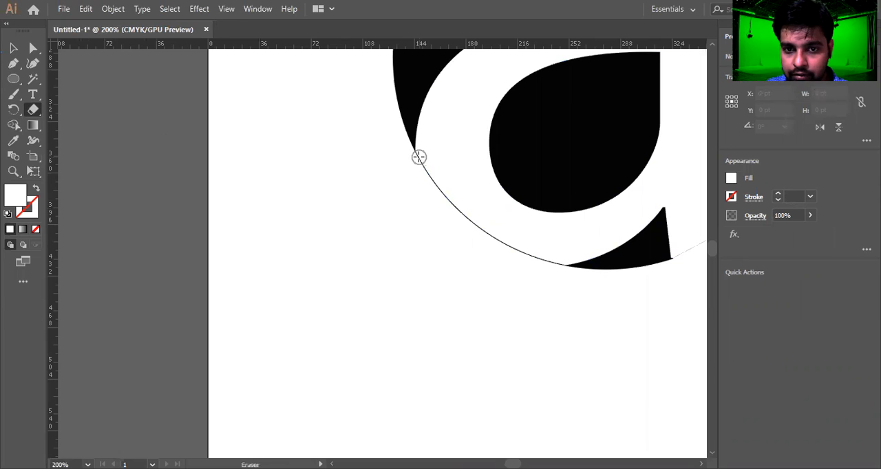
mouse_move(419, 159)
left_mouse_down()
mouse_move(489, 243)
mouse_move(558, 262)
left_mouse_up()
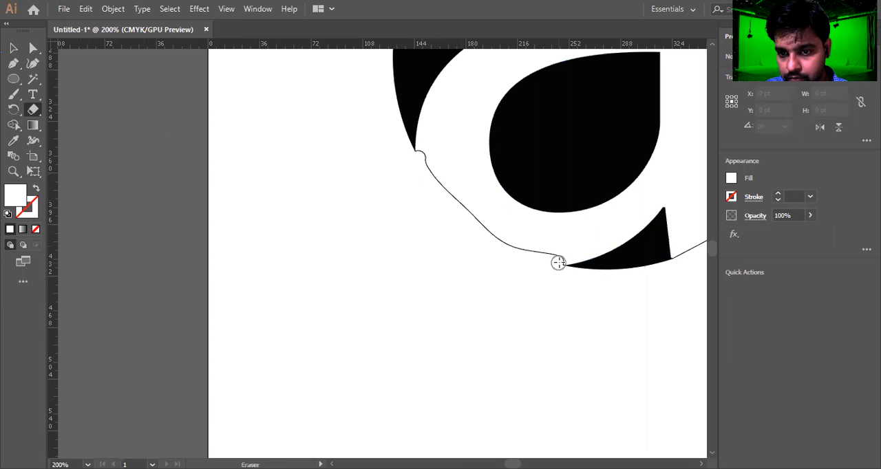
left_click(563, 258)
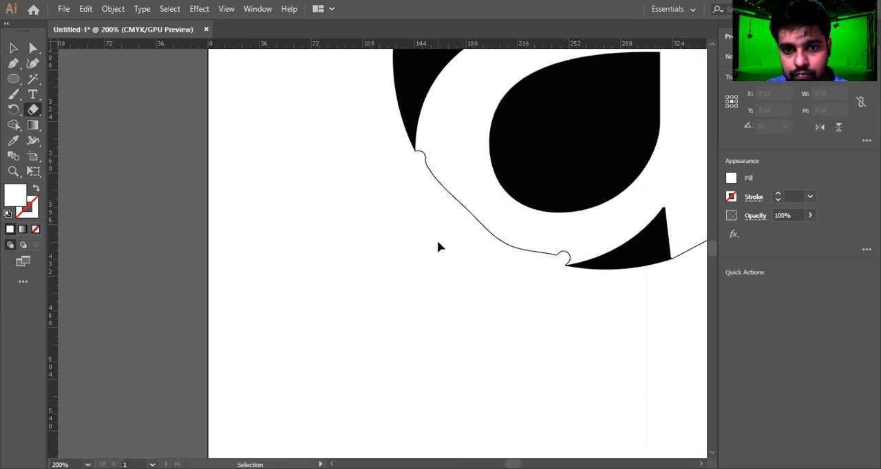
Try erasing more of the edge with a smaller eraser, then undo those strokes.
key("shift+s")
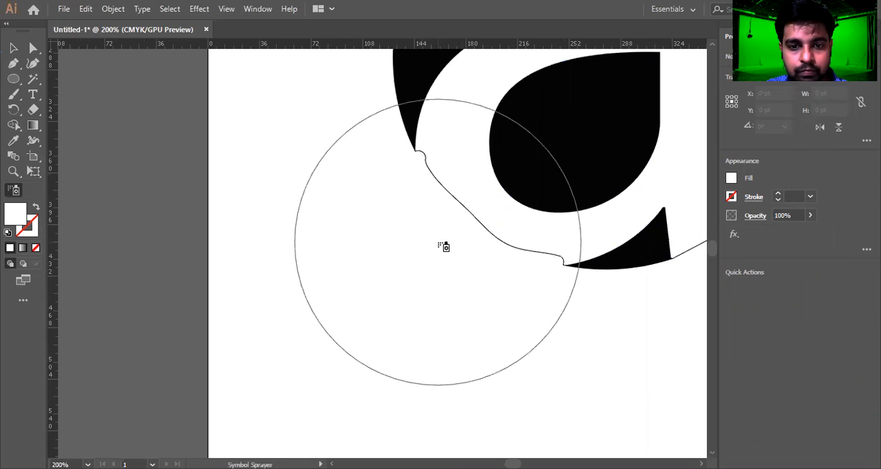
key("bracketleft")
key("bracketleft")
key("bracketleft")
key("bracketleft")
key("bracketleft")
key("bracketleft")
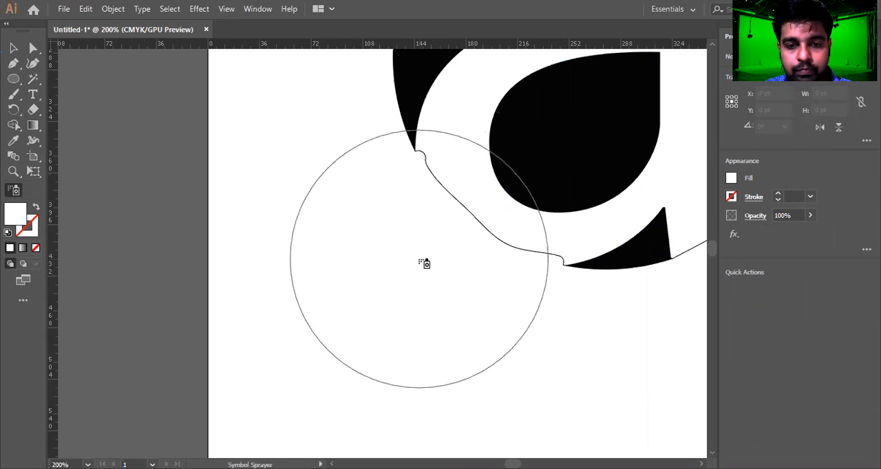
key("bracketleft")
key("bracketleft")
key("bracketleft")
key("bracketleft")
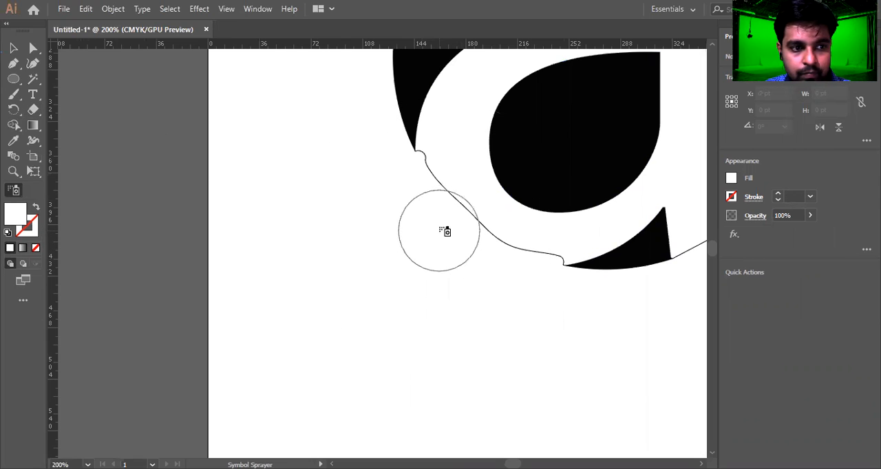
key("shift+e")
left_click_drag(424, 167, 476, 232)
mouse_move(451, 187)
left_mouse_down()
mouse_move(469, 240)
mouse_move(441, 173)
mouse_move(460, 214)
mouse_move(477, 211)
mouse_move(480, 240)
left_mouse_up()
key("ctrl+z")
key("v")
key("ctrl+z")
key("ctrl+z")
key("ctrl+z")
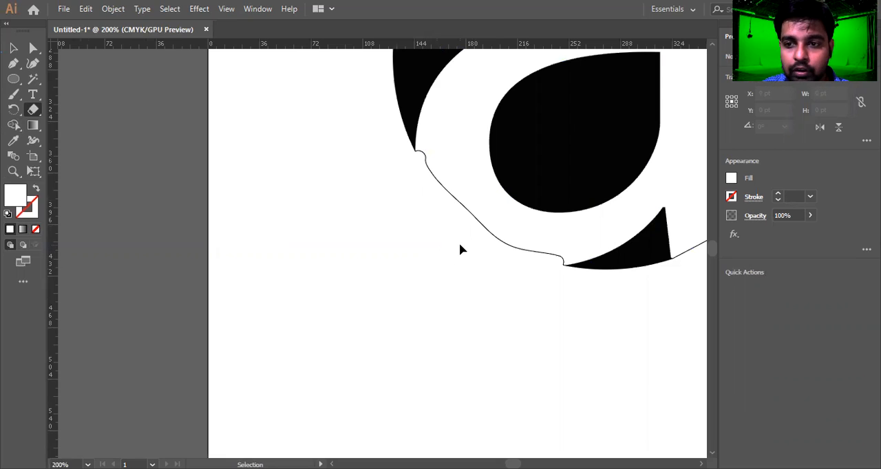
Switch to Outline view and undo the first eraser stroke on the circle.
key("ctrl+y")
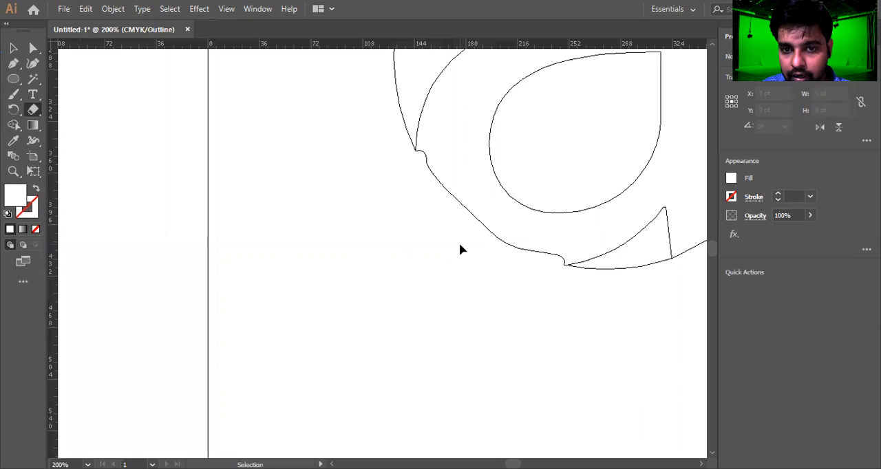
key("ctrl+z")
key("ctrl+z")
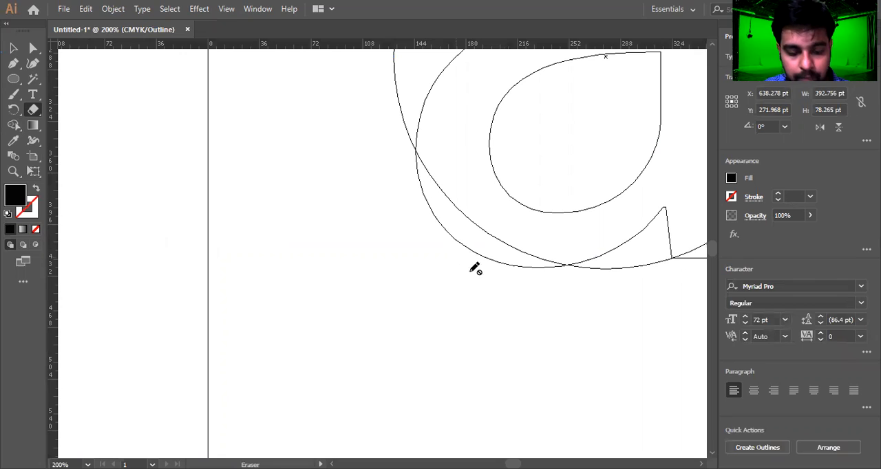
Select the entire design and merge the sliver at the circle's bottom with Shape Builder.
left_click_drag(437, 305, 349, 360)
scroll(363, 298, "down", 2)
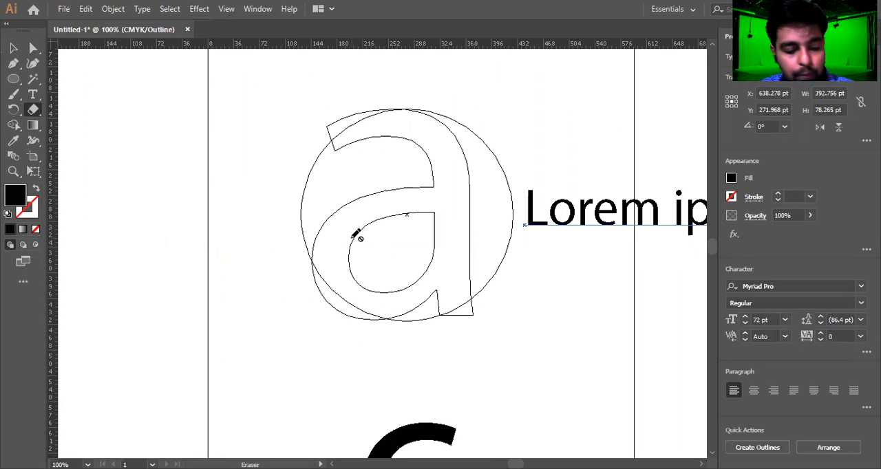
key("v")
mouse_move(284, 107)
left_mouse_down()
mouse_move(520, 328)
mouse_move(515, 337)
mouse_move(504, 333)
left_mouse_up()
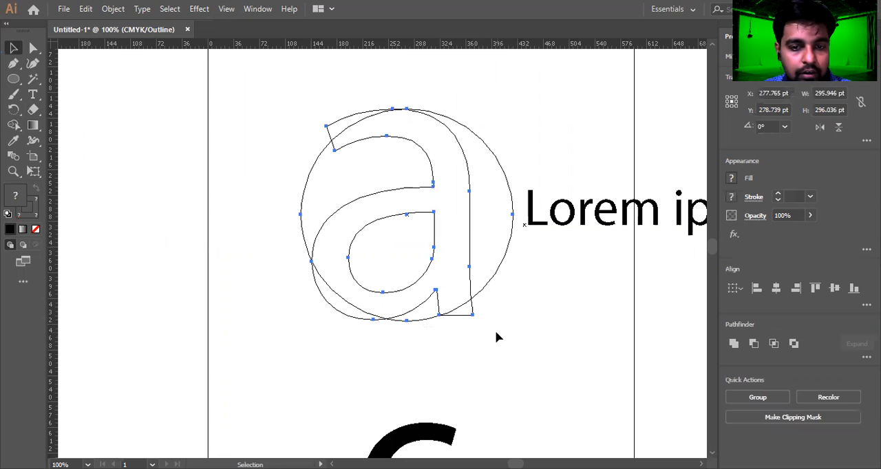
key("shift+m")
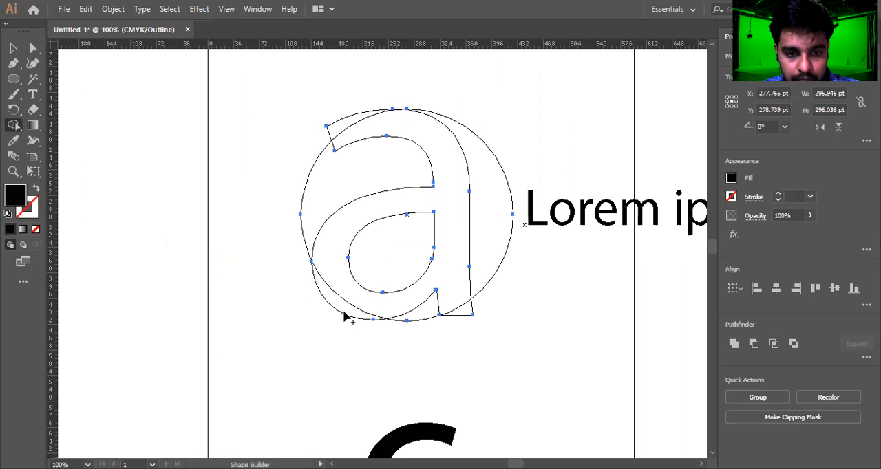
scroll(344, 312, "up", 3)
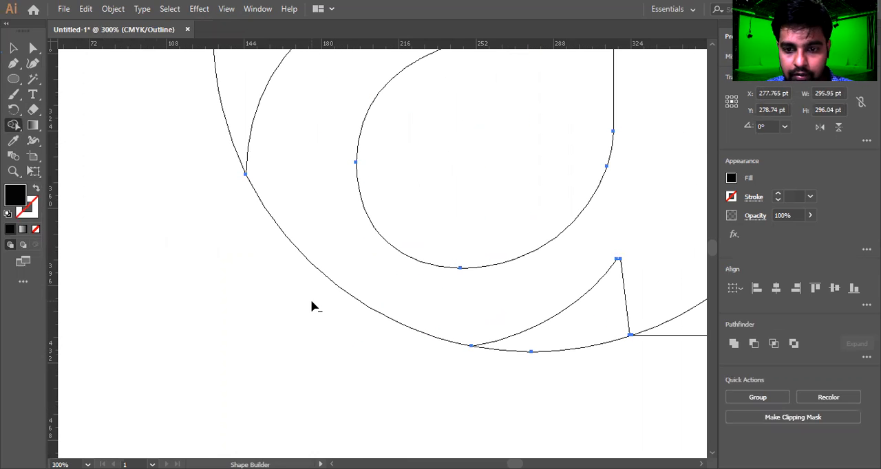
scroll(468, 317, "down", 2)
left_click(452, 317, "alt")
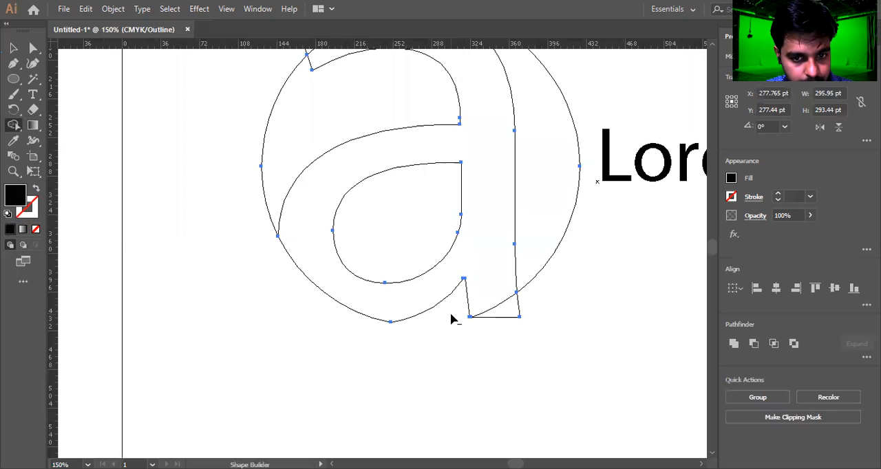
Apply Shape Builder to the crescent beside the letter's stem and the circle's top, then undo three changes.
scroll(290, 252, "down", 3)
scroll(325, 165, "up", 4)
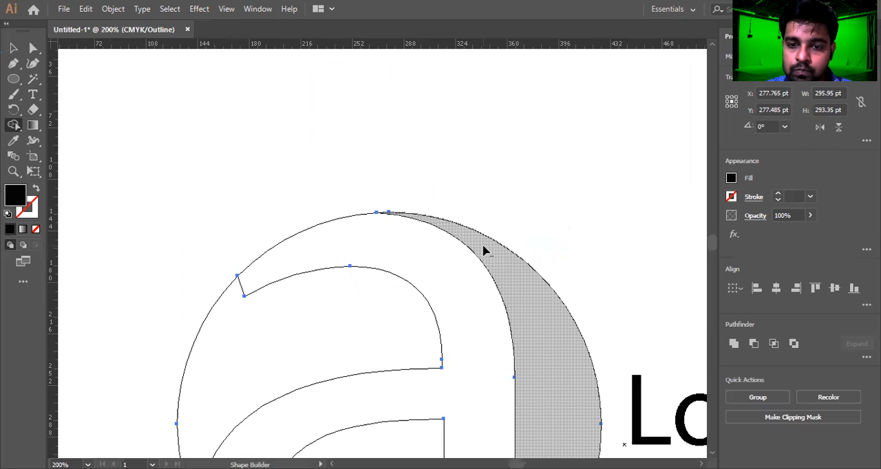
scroll(484, 250, "down", 4)
left_click(484, 319, "alt")
scroll(363, 354, "up", 2)
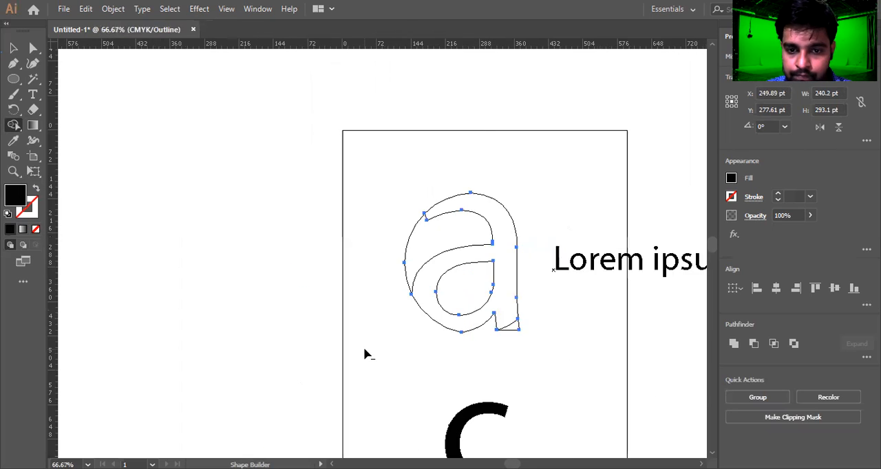
left_click(445, 208, "alt")
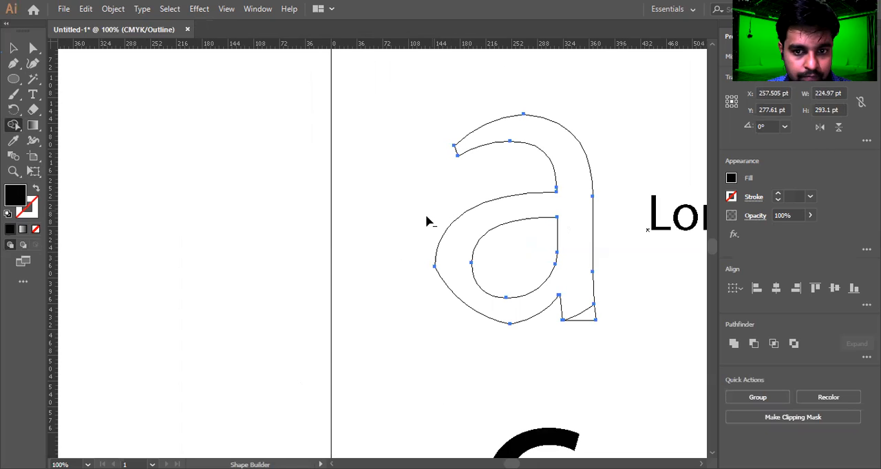
key("ctrl+z")
key("ctrl+z")
key("ctrl+z")
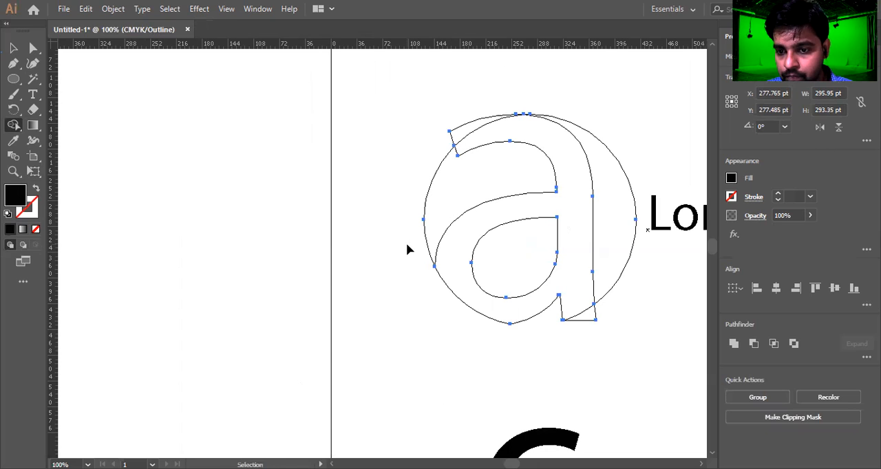
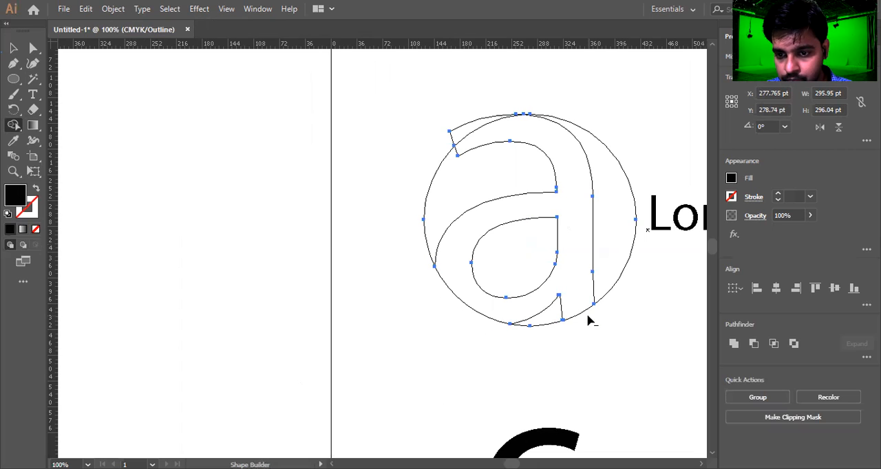
Apply Shape Builder to the sliver at the letter's top-left corner and return to Preview view.
left_click(465, 132, "alt")
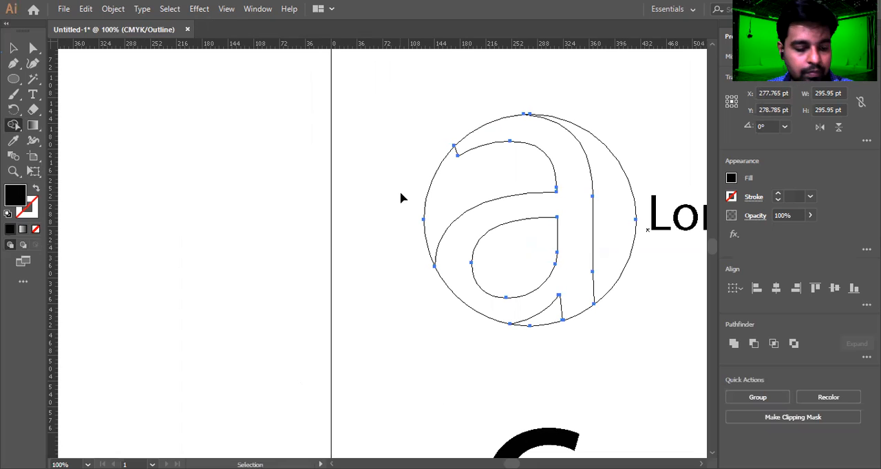
key("ctrl+y")
scroll(342, 247, "down", 2)
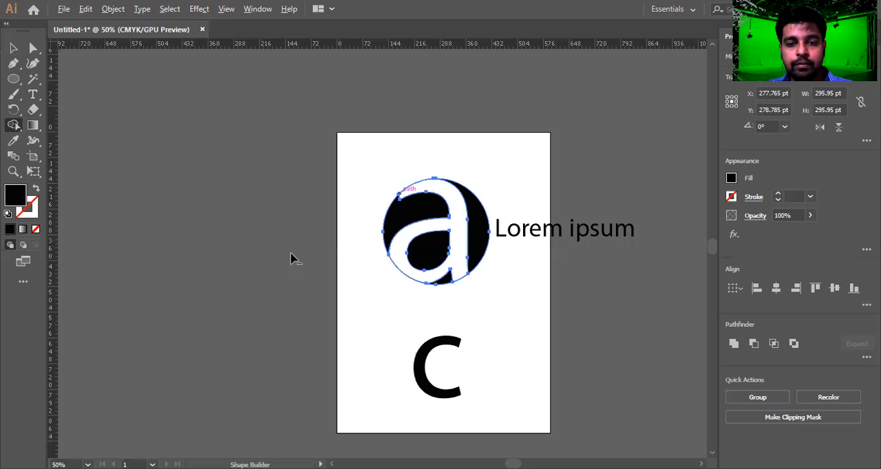
Delete the 'Lorem ipsum' text beside the circle.
key("v")
left_click(517, 295)
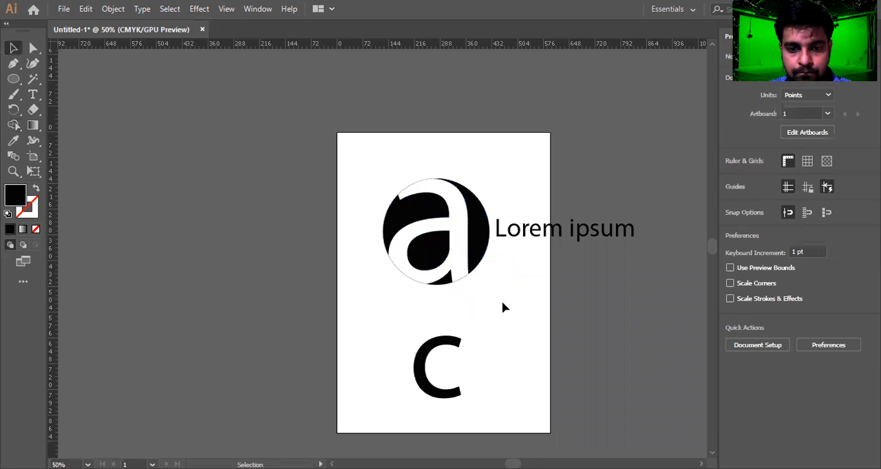
scroll(418, 340, "up", 1)
scroll(562, 237, "up", 1)
left_click_drag(578, 158, 669, 176)
key("Delete")
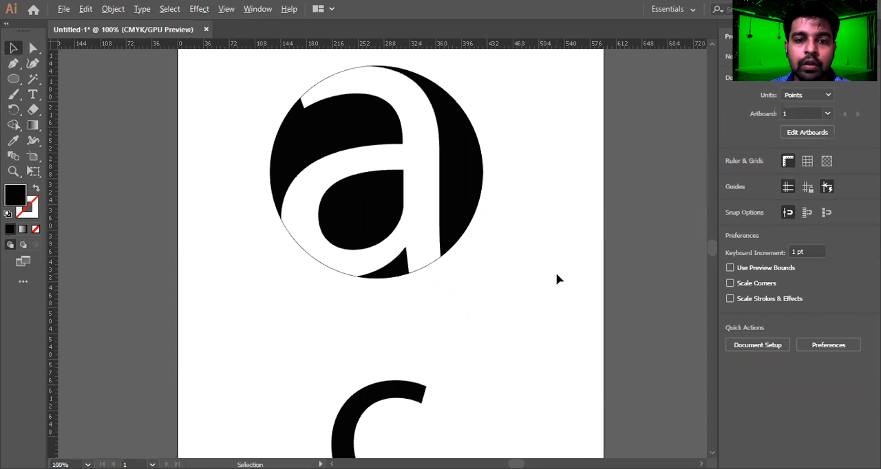
Zoom in to inspect the bottom edge of the circle design.
scroll(556, 279, "down", 2)
scroll(399, 313, "up", 2)
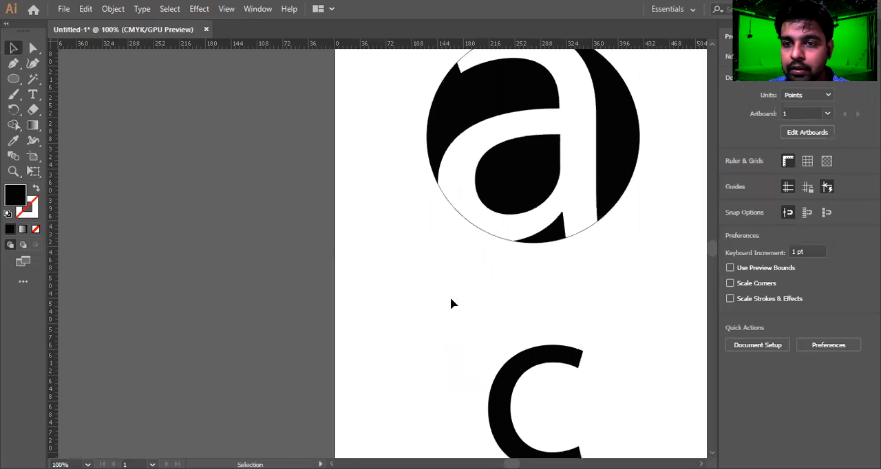
scroll(451, 303, "down", 2)
scroll(461, 301, "up", 1)
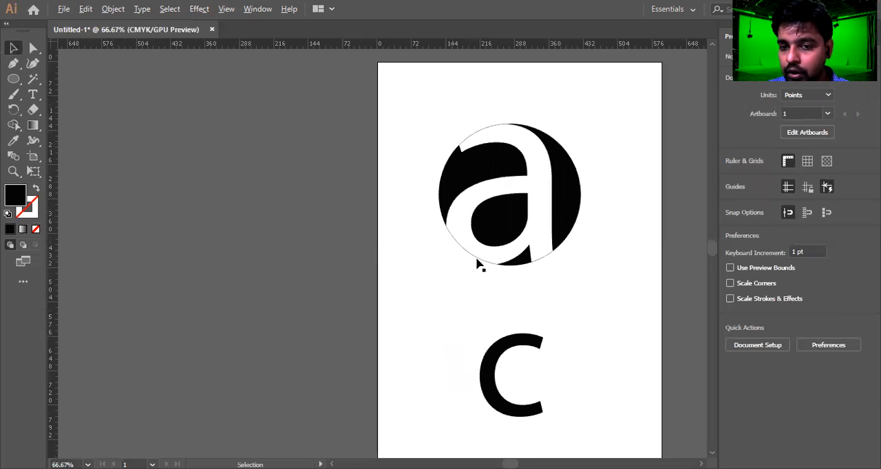
scroll(480, 262, "up", 1)
left_click_drag(618, 281, 584, 306)
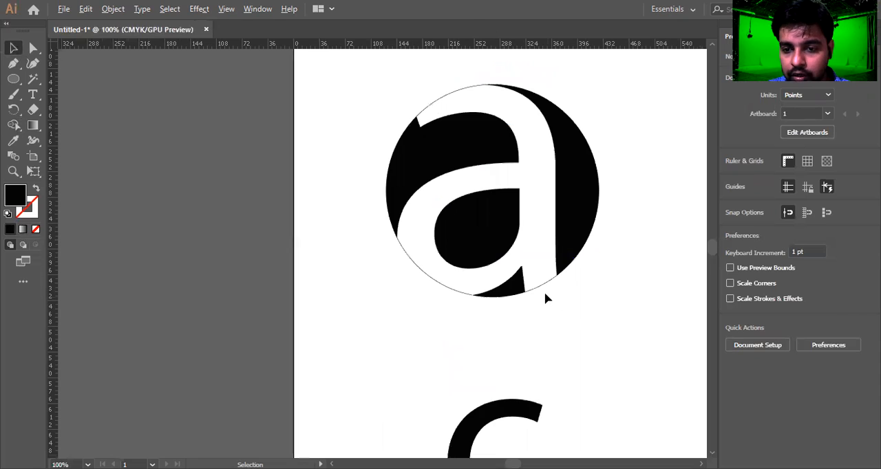
scroll(544, 299, "up", 4)
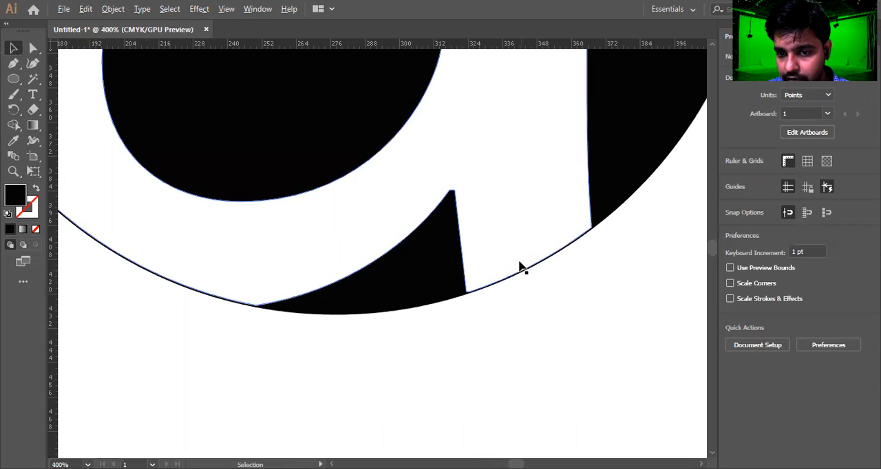
scroll(533, 282, "down", 7)
Move the letter 'c' off the artboard to the left.
left_click_drag(569, 263, 525, 256)
left_click_drag(461, 335, 290, 322)
scroll(423, 309, "up", 3)
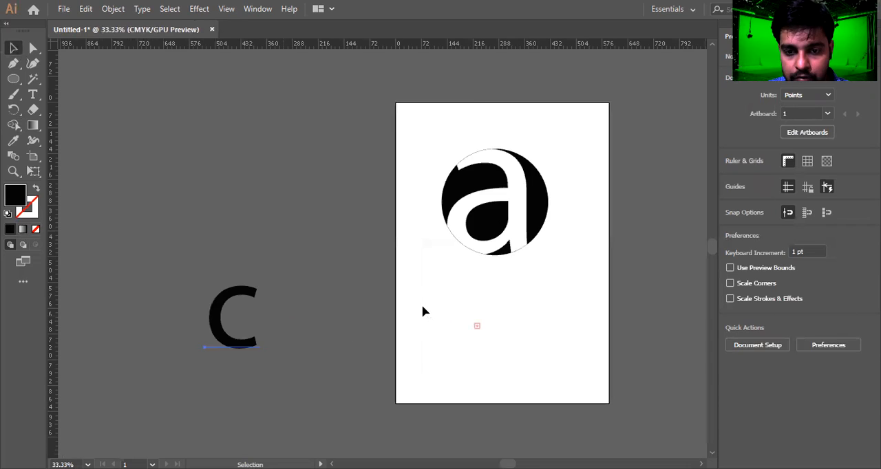
Draw a black circle about 321 pt wide below the first design.
left_click(13, 78)
left_click_drag(351, 133, 576, 319)
key("v")
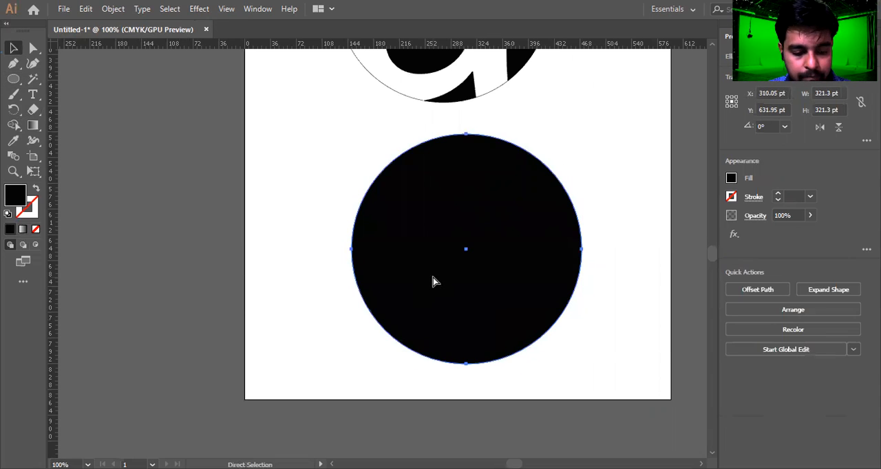
key("ctrl+y")
left_click_drag(416, 236, 381, 267)
key("t")
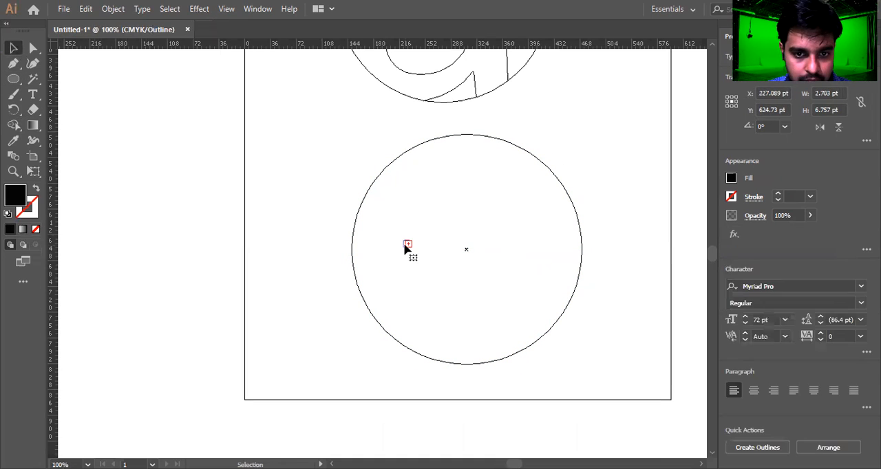
left_click_drag(156, 269, 144, 269)
key("Escape")
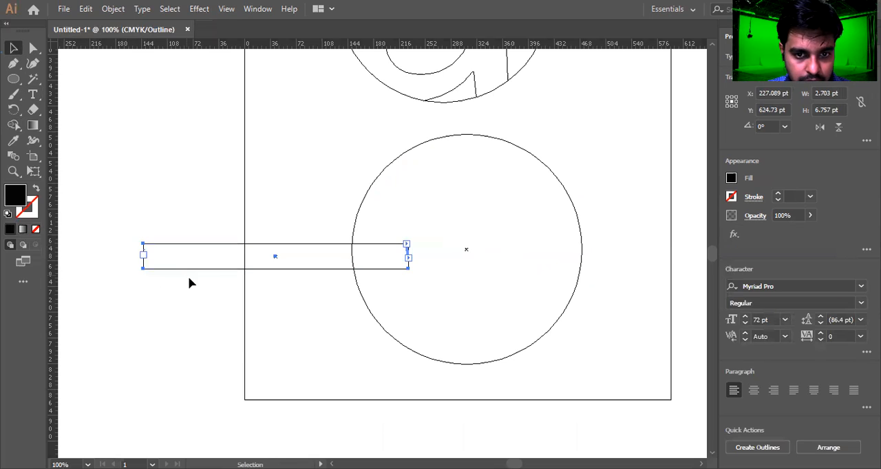
key("ctrl+z")
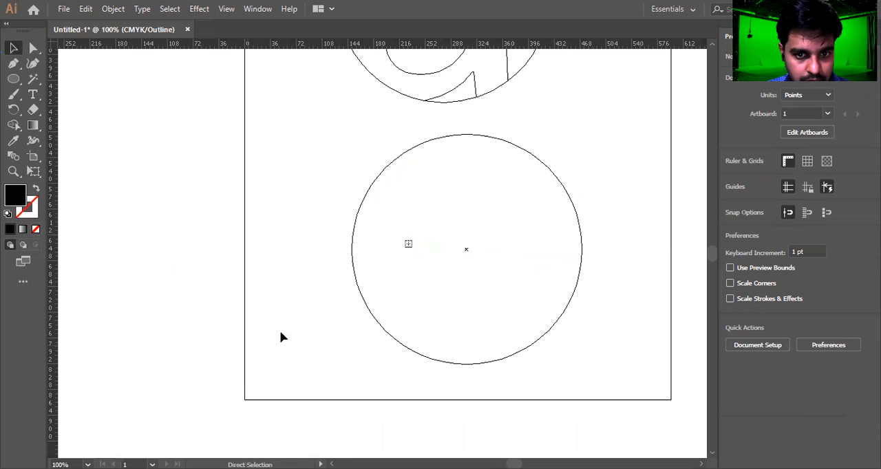
key("ctrl+y")
Reposition the new circle and edit the text object on it so it contains only the letter 'a'.
left_click_drag(454, 248, 555, 235)
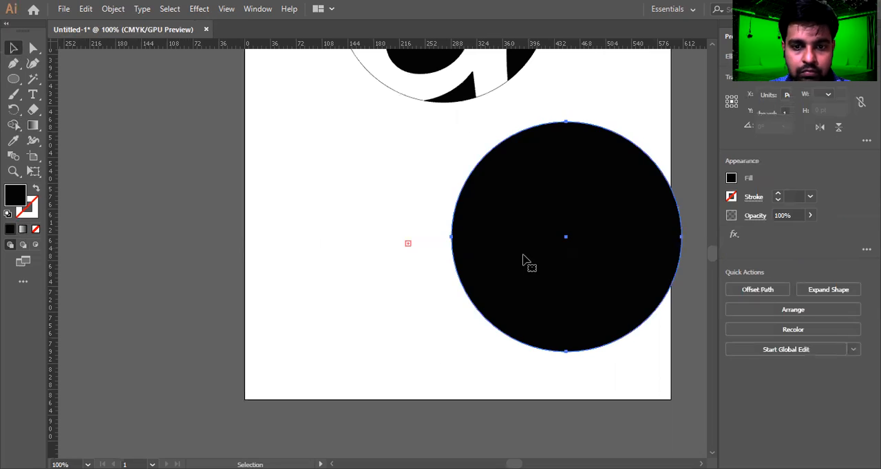
left_click_drag(392, 258, 370, 271)
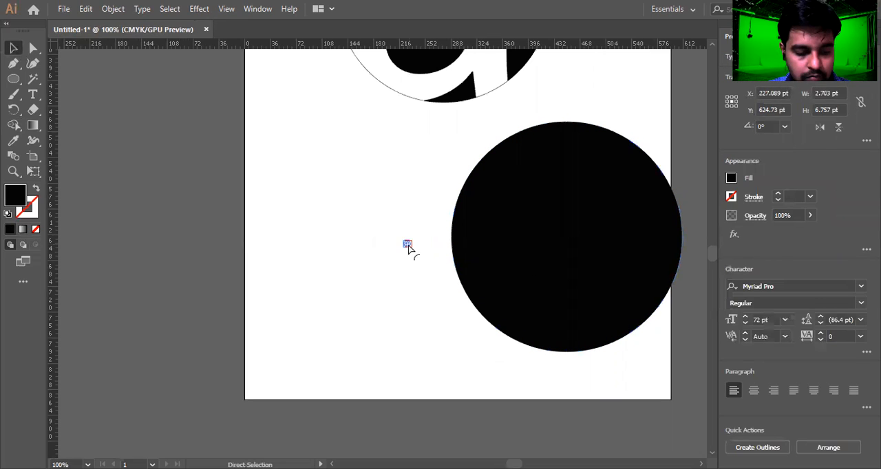
key("ctrl+x")
left_click_drag(486, 247, 377, 273)
left_click(32, 95)
left_click(450, 277)
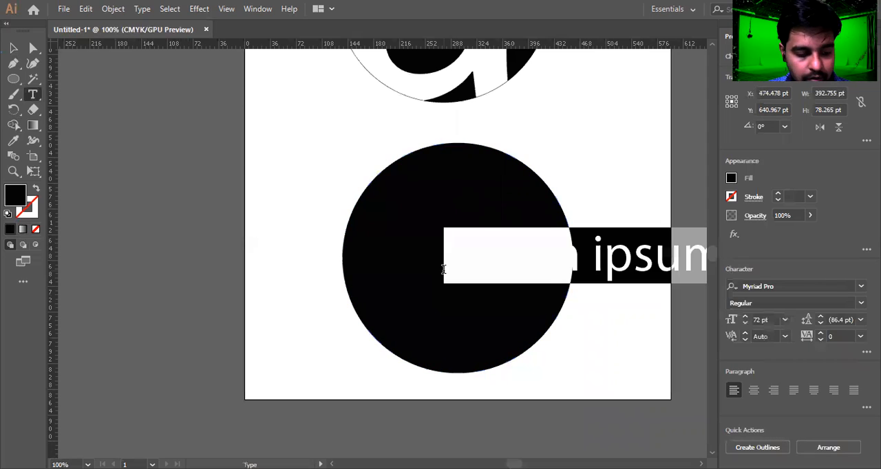
key("BackSpace")
key("ctrl+a")
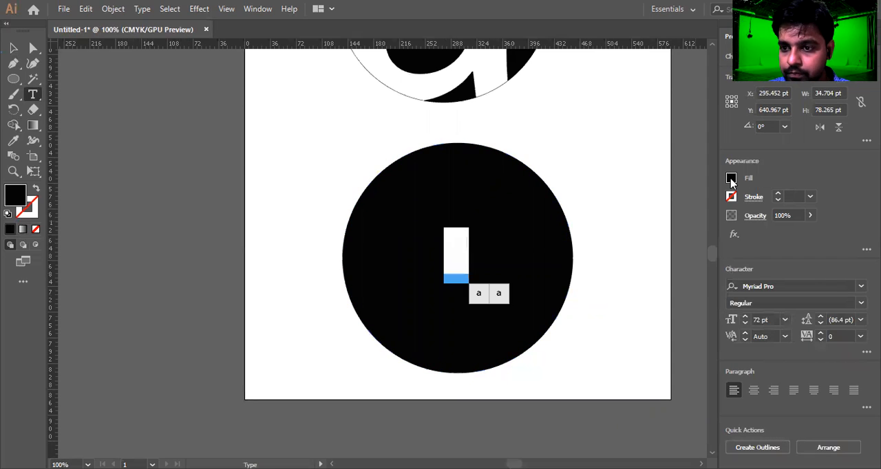
Fill the letter 'a' white.
left_click(730, 179)
left_click(608, 224)
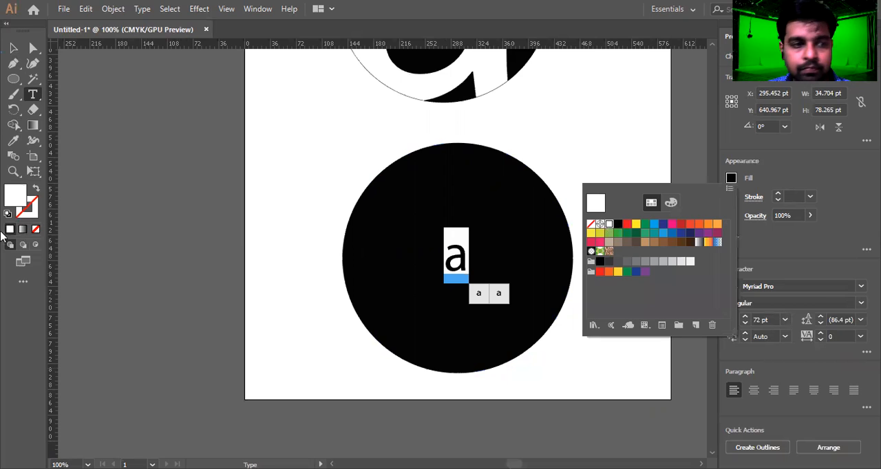
left_click(13, 48)
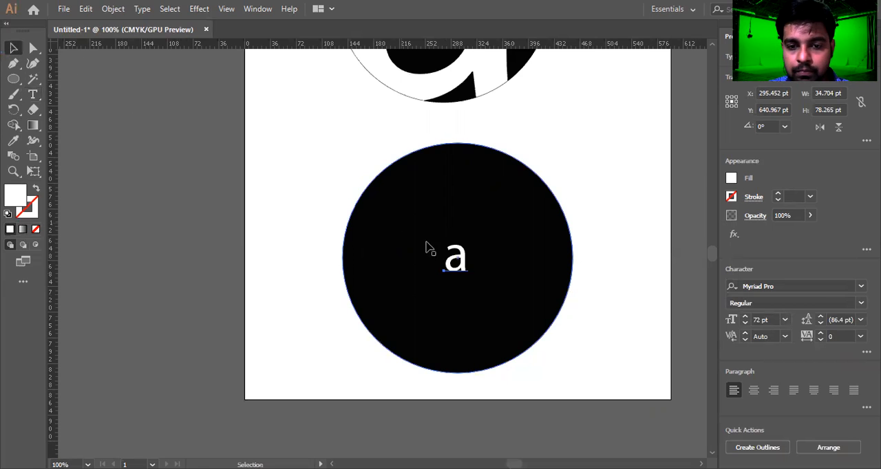
Enlarge the 'a' with Free Transform to about 282 pt wide and position it over the new circle.
key("e")
left_click_drag(444, 228, 391, 113)
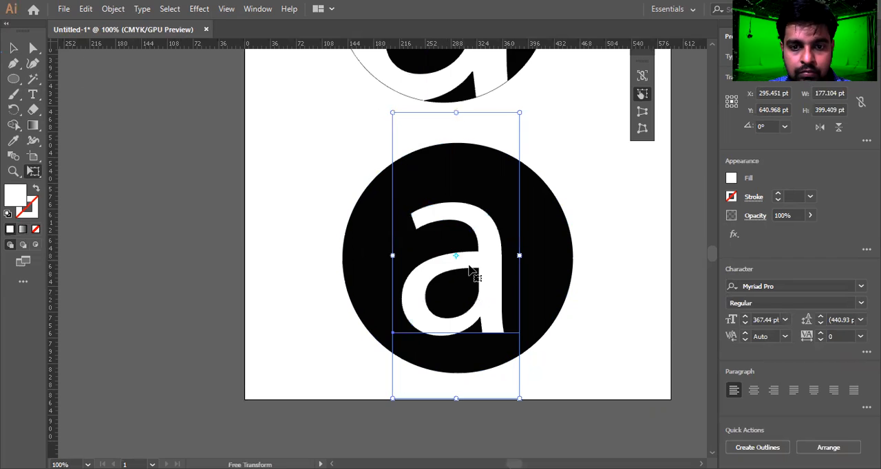
left_click_drag(463, 244, 460, 187)
scroll(484, 243, "down", 3)
scroll(484, 242, "right", 2)
left_click_drag(451, 232, 572, 316)
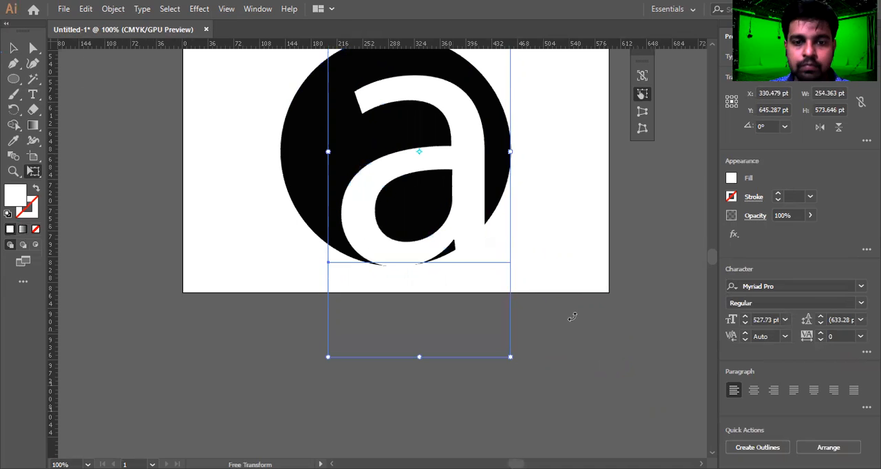
left_click_drag(497, 308, 606, 419)
left_click_drag(540, 305, 520, 311)
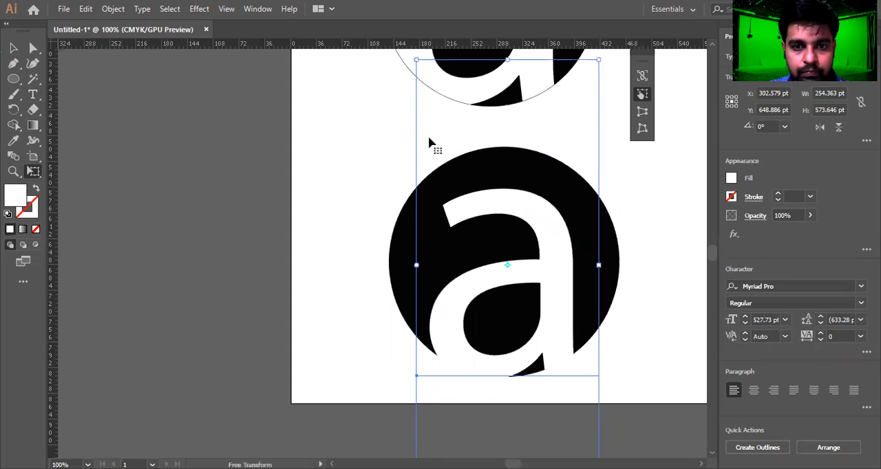
scroll(428, 135, "down", 1)
left_click_drag(413, 78, 439, 96)
key("space")
left_click_drag(527, 183, 505, 242)
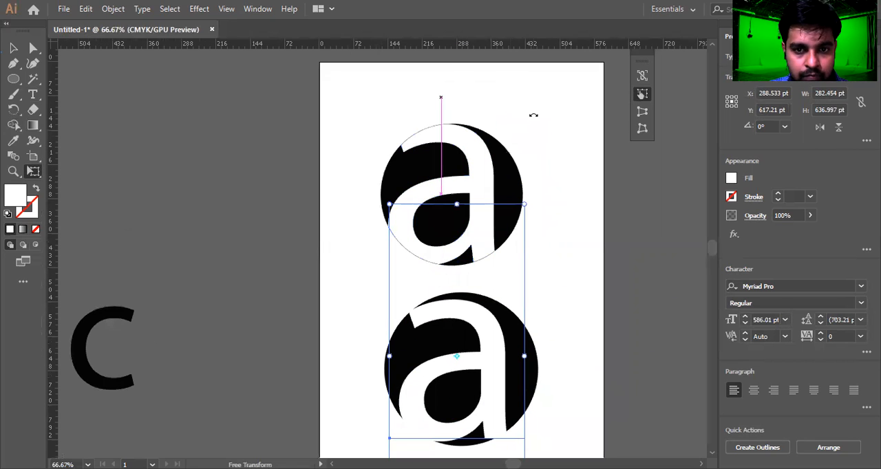
Reposition the first design and the new circle with its letter on the artboard.
key("v")
left_click_drag(539, 105, 416, 175)
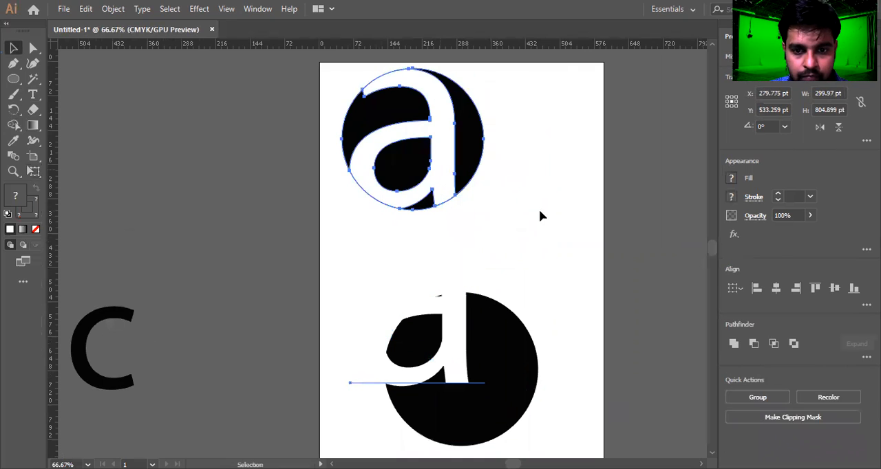
left_click(548, 220)
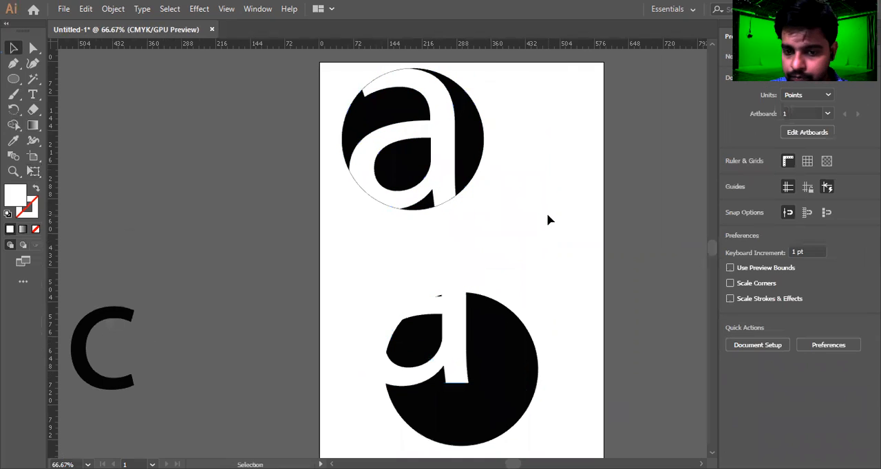
left_click_drag(495, 137, 511, 132)
left_click_drag(364, 219, 411, 285)
left_click_drag(399, 249, 399, 213)
scroll(331, 244, "up", 2)
left_click_drag(400, 256, 414, 370)
left_click_drag(472, 178, 432, 331)
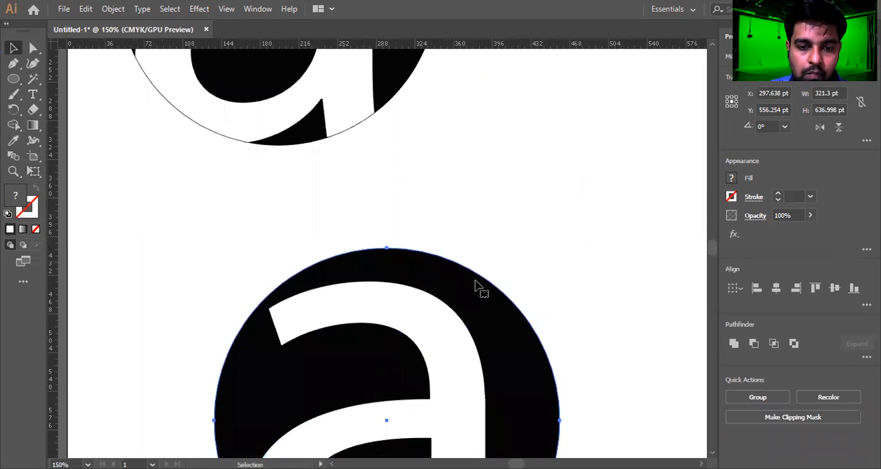
Scale the 'a' up with Free Transform to about 326 pt wide over the circle.
scroll(451, 282, "down", 4)
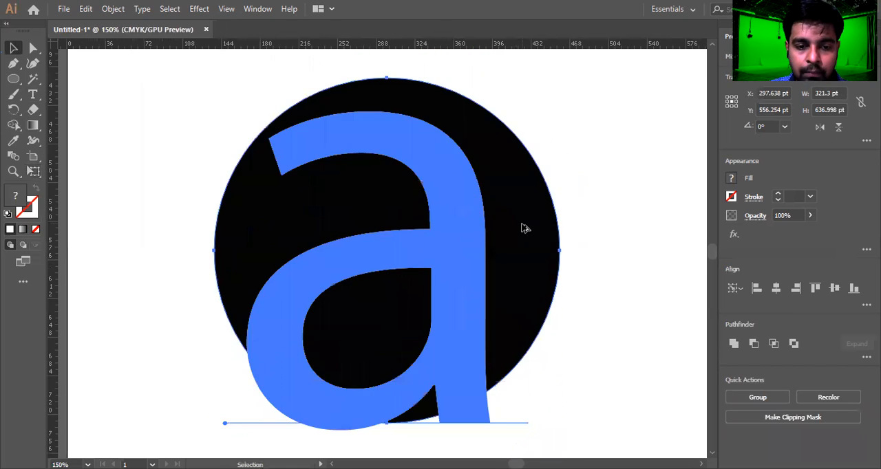
scroll(523, 228, "down", 1)
left_click(501, 206)
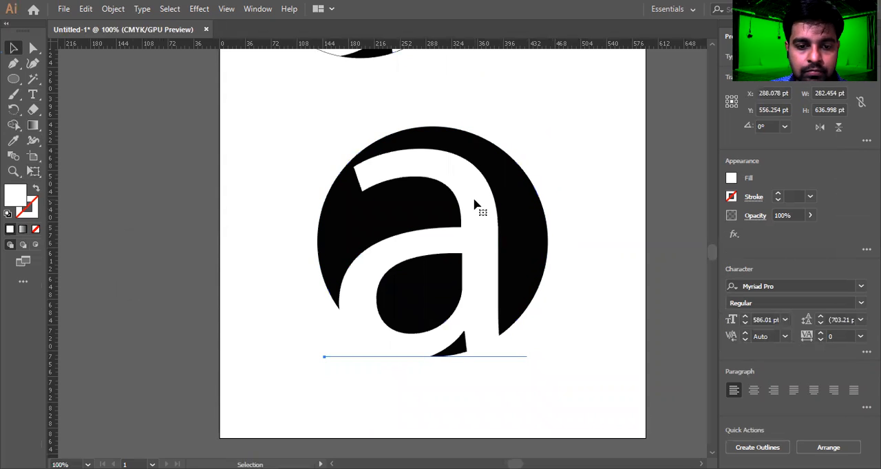
scroll(475, 203, "down", 1)
key("e")
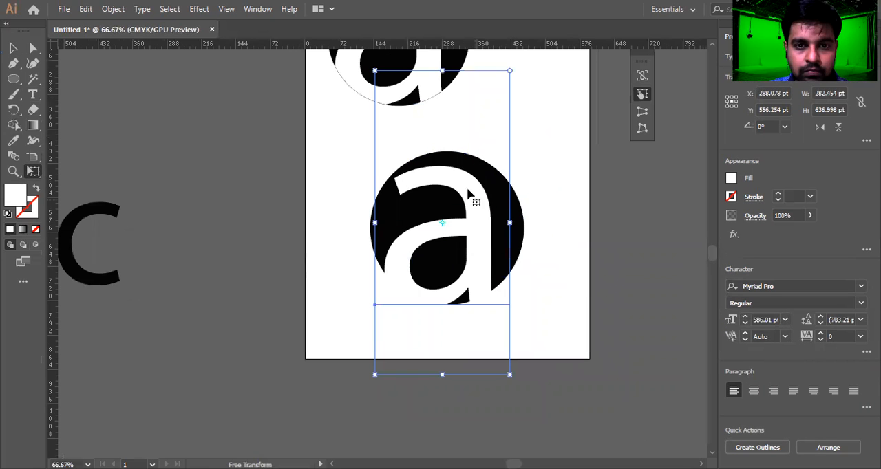
left_click_drag(367, 63, 357, 83)
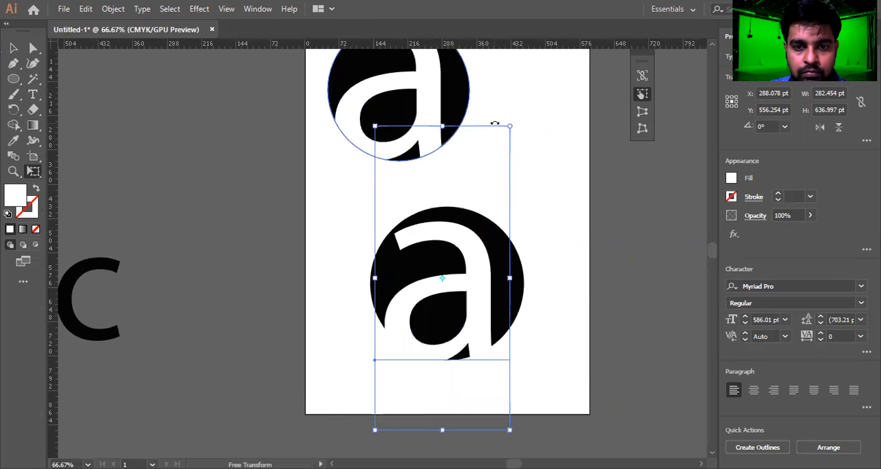
left_click_drag(511, 129, 519, 99)
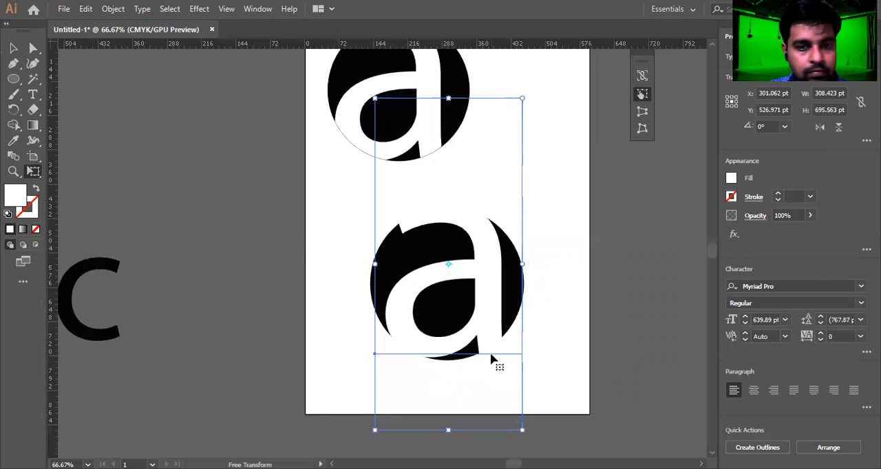
left_click_drag(375, 98, 360, 84)
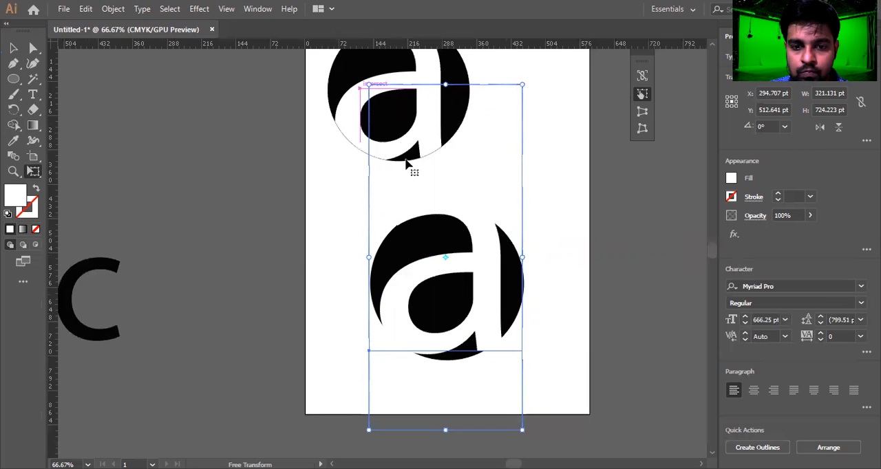
left_click_drag(368, 83, 367, 80)
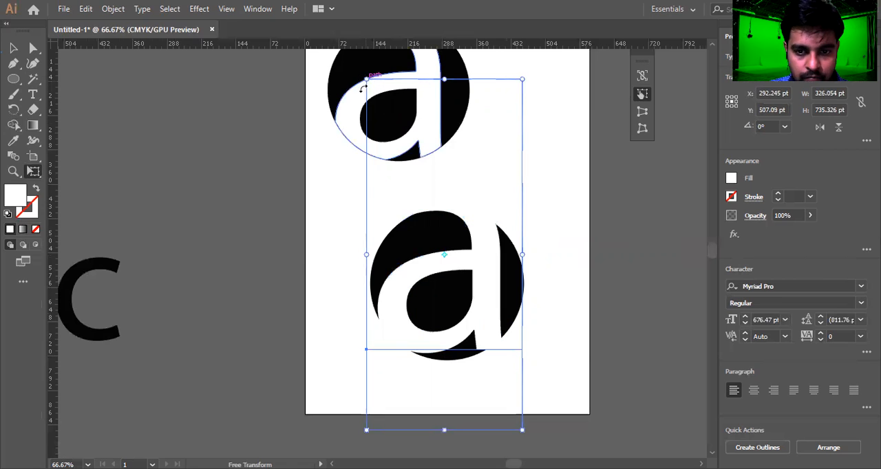
scroll(511, 401, "down", 3)
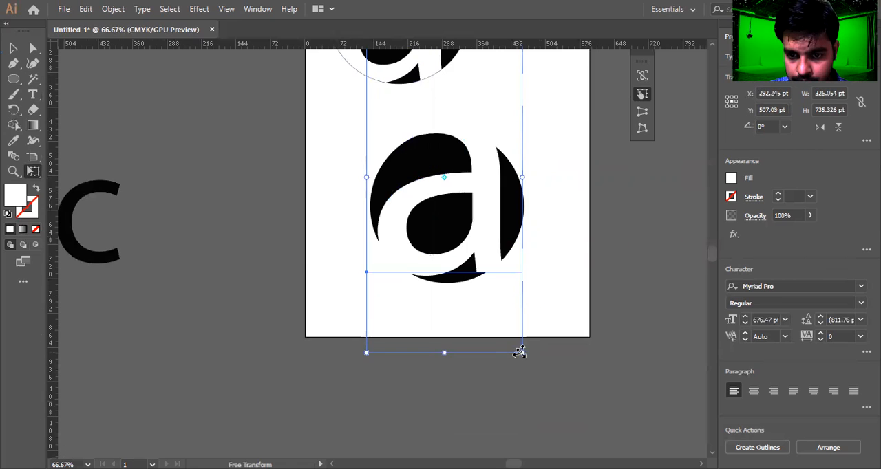
mouse_move(528, 353)
left_mouse_down()
mouse_move(539, 365)
mouse_move(523, 354)
mouse_move(528, 364)
left_mouse_up()
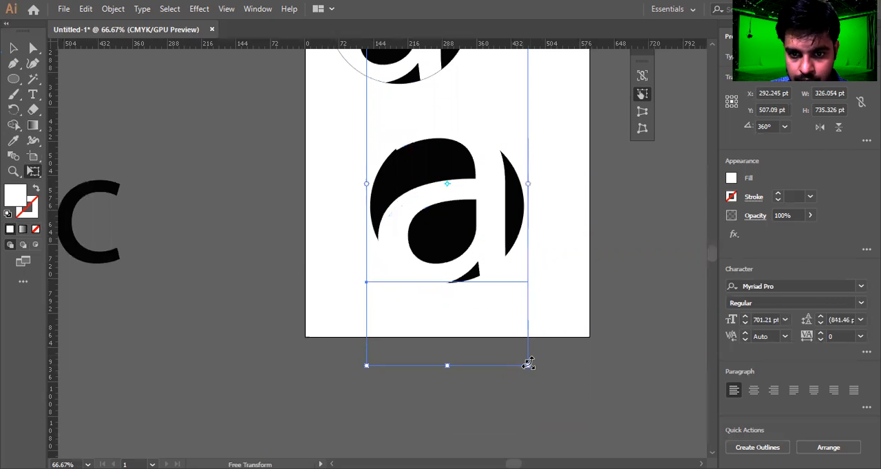
Nudge the enlarged 'a' slightly upward over the black circle.
key("Up")
key("Up")
key("Up")
key("Up")
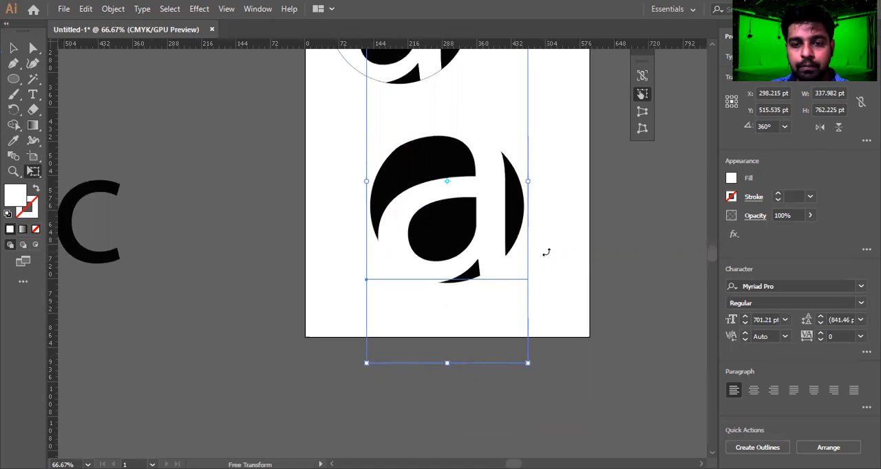
key("v")
left_click_drag(561, 216, 311, 322)
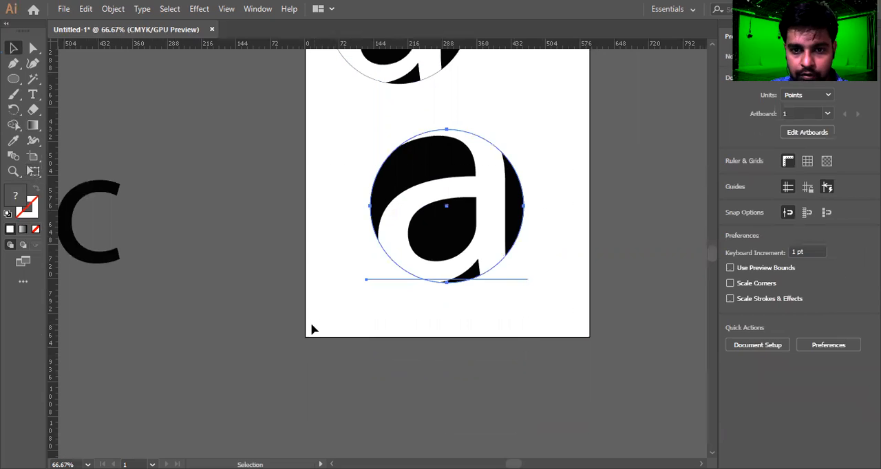
right_click(484, 175)
left_click(549, 144)
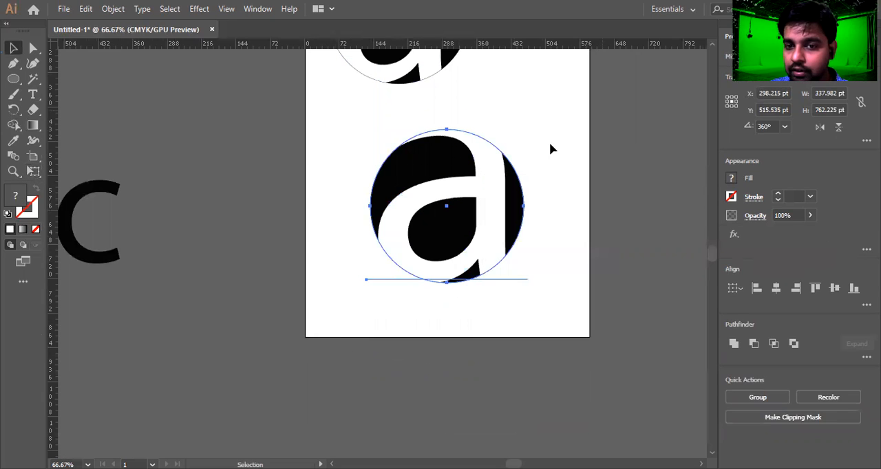
Convert the 'a' text to outlines.
left_click(498, 166)
right_click(492, 177)
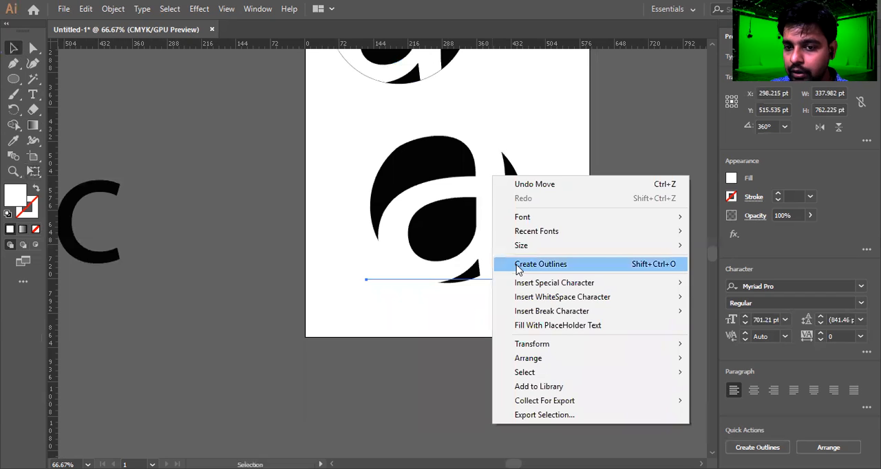
left_click(562, 267)
Select the circle and outlined 'a' and use Shape Builder to trim the letter's parts extending beyond the circle.
left_click_drag(563, 145, 299, 330)
key("shift+m")
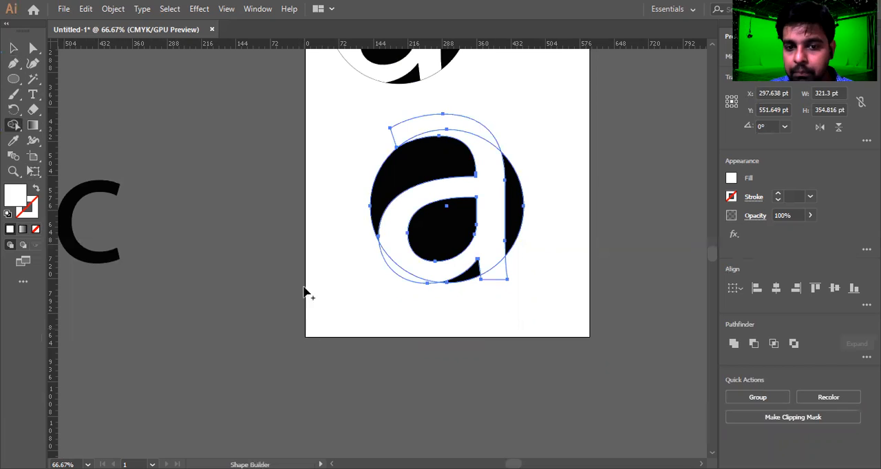
left_click_drag(394, 133, 393, 136)
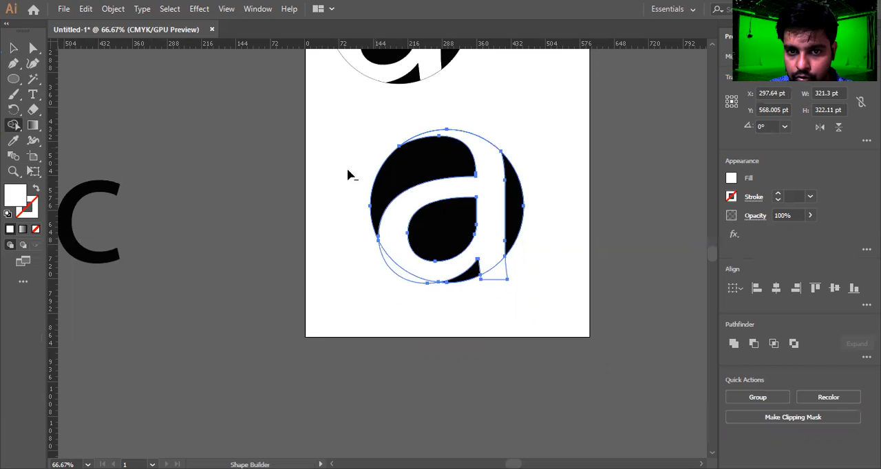
left_click_drag(403, 280, 399, 280)
left_click_drag(495, 280, 477, 305)
Try a Shape Builder merge on the letter's counter and undo it.
key("v")
left_click(388, 298)
scroll(385, 268, "up", 1)
scroll(387, 267, "up", 3)
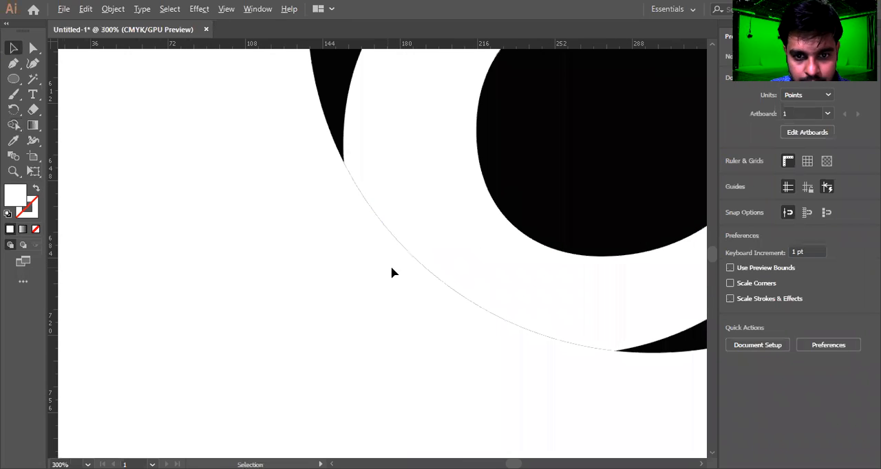
left_click(397, 296)
key("shift+m")
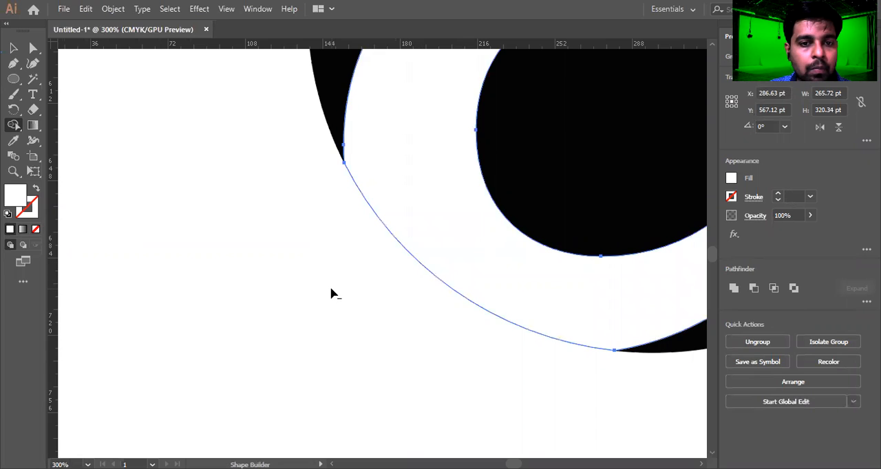
scroll(330, 294, "down", 3)
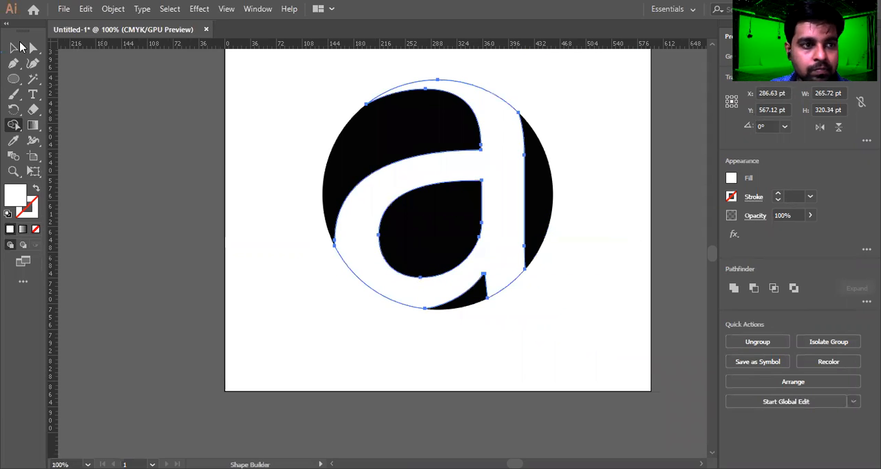
left_click(15, 47)
left_click(246, 145)
left_click_drag(305, 64, 576, 335)
key("shift+m")
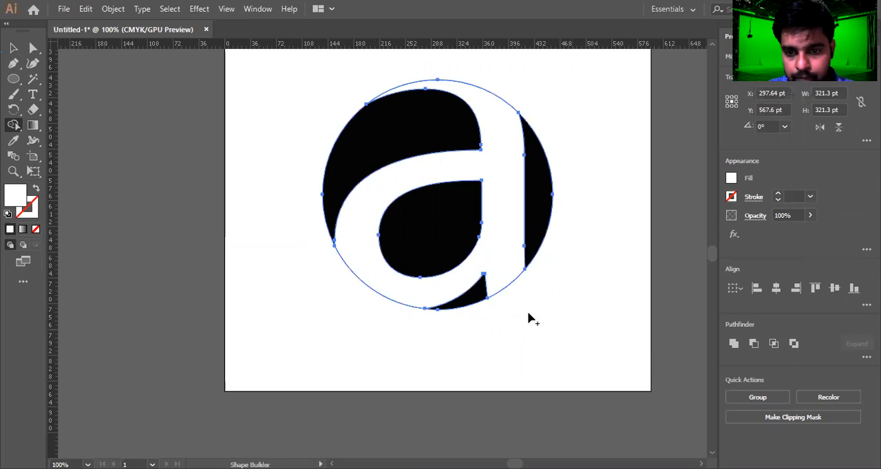
left_click(505, 292, "alt")
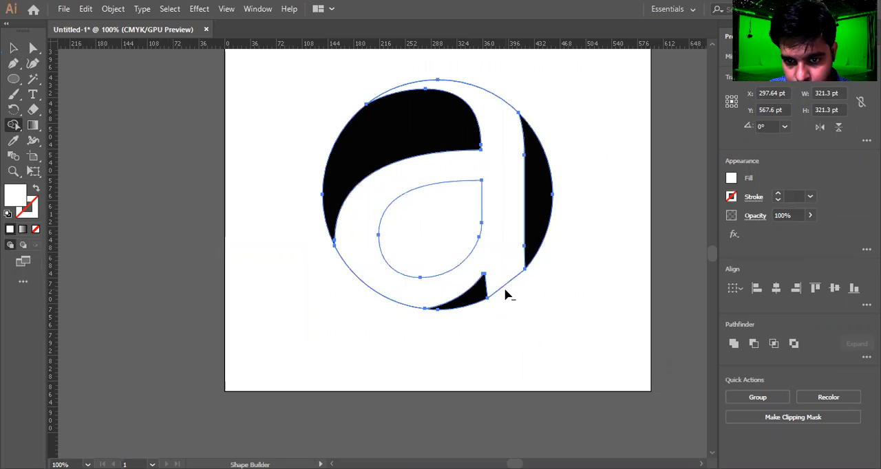
scroll(499, 285, "up", 2)
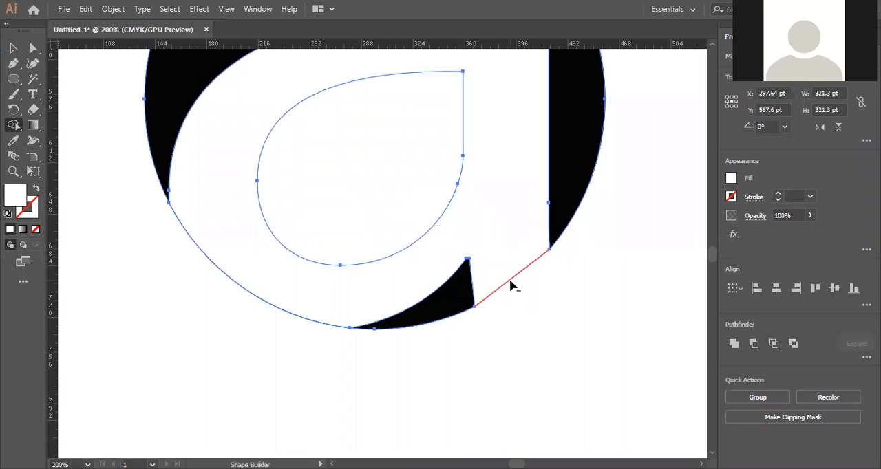
key("ctrl+z")
key("ctrl+shift+z")
key("ctrl+z")
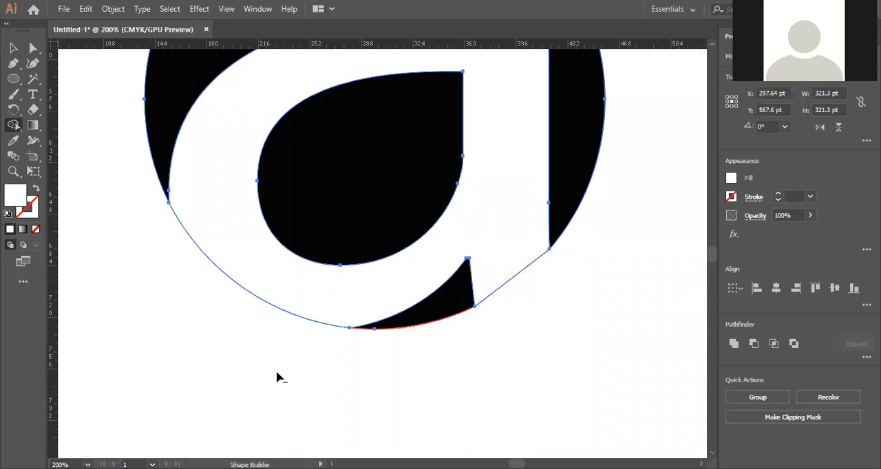
Merge the region along the letter's lower left edge with Shape Builder.
left_click(256, 300, "alt")
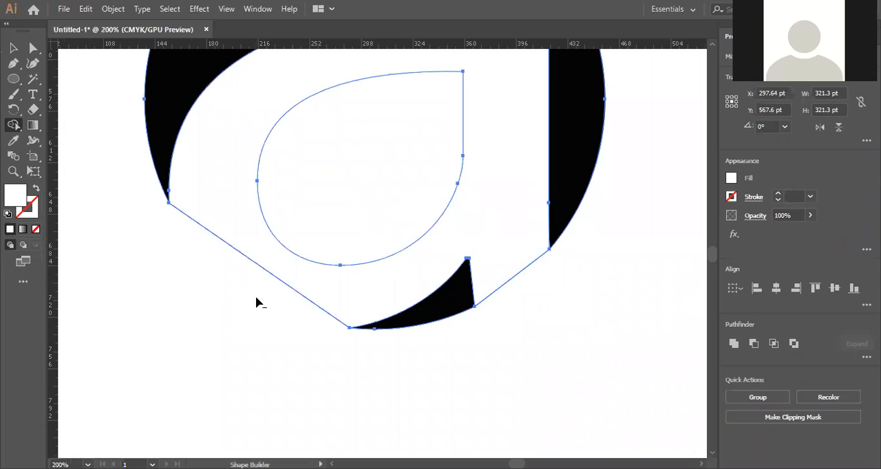
key("ctrl+z")
key("ctrl+shift+z")
key("ctrl+z")
key("ctrl+shift+z")
key("ctrl+z")
key("ctrl+shift+z")
key("ctrl+z")
key("ctrl+shift+z")
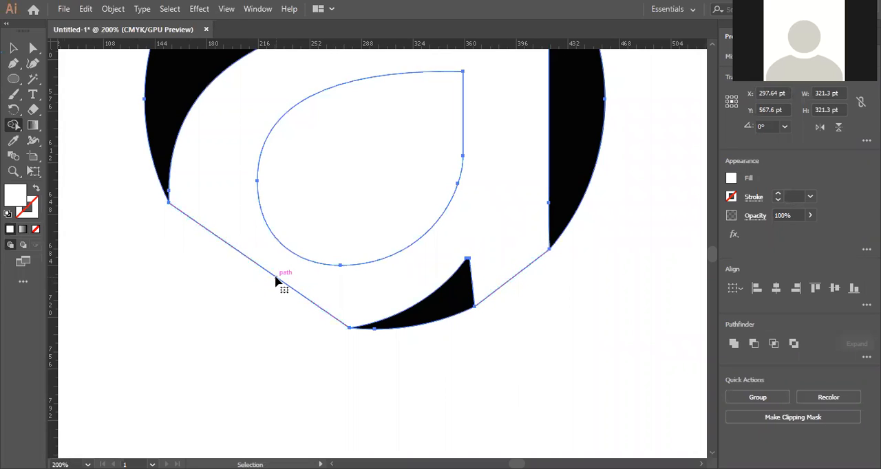
key("ctrl+z")
key("ctrl+shift+z")
Inspect the trimmed 'a' inside the circle at several zoom levels.
scroll(276, 281, "down", 3, "alt")
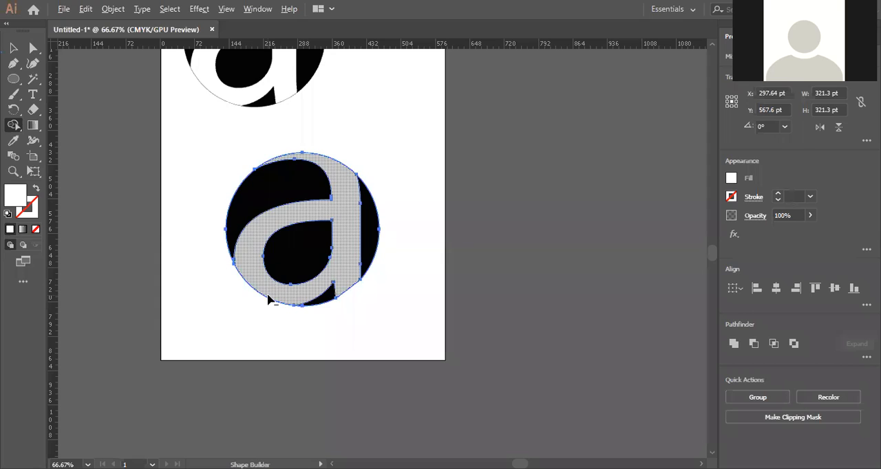
scroll(298, 136, "up", 3)
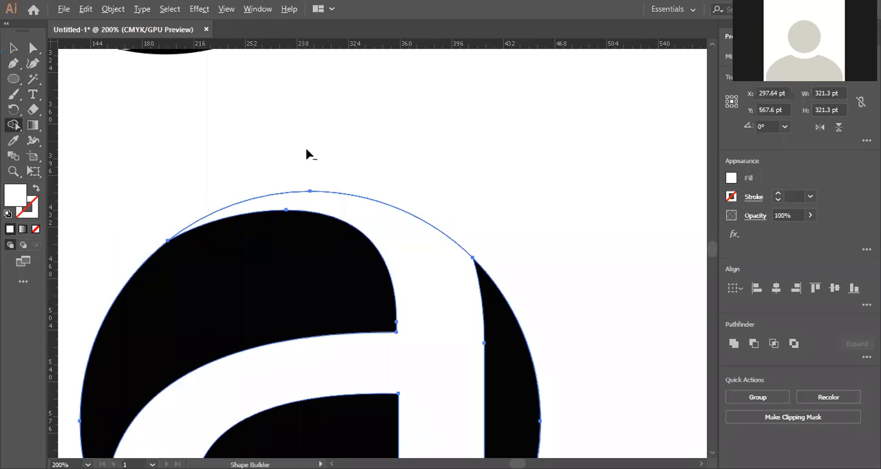
key("v")
left_click(348, 139)
scroll(450, 121, "down", 2)
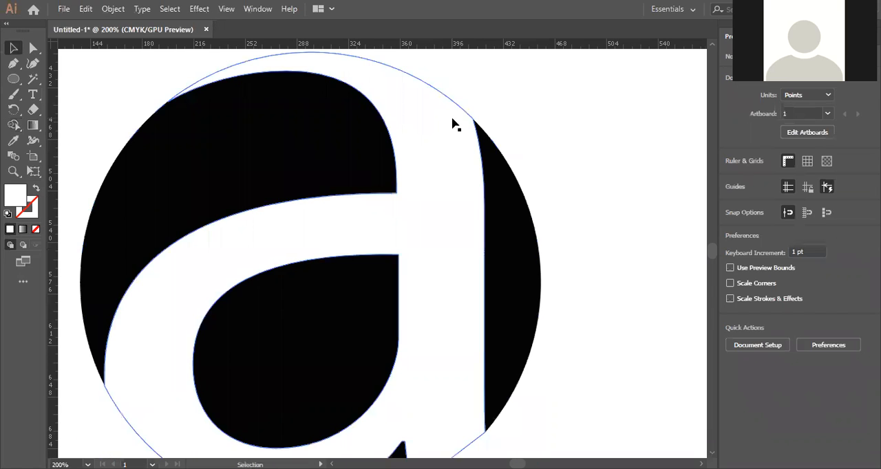
scroll(565, 162, "down", 3, "alt")
scroll(567, 164, "up", 2, "alt")
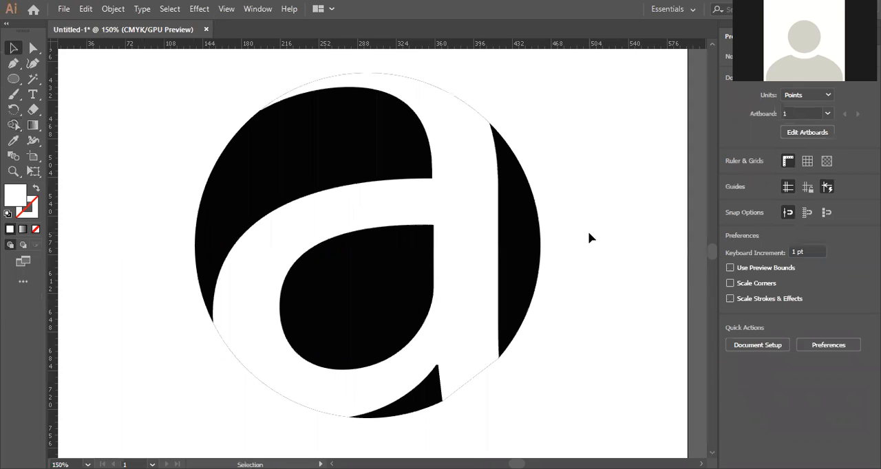
scroll(589, 238, "down", 3, "alt")
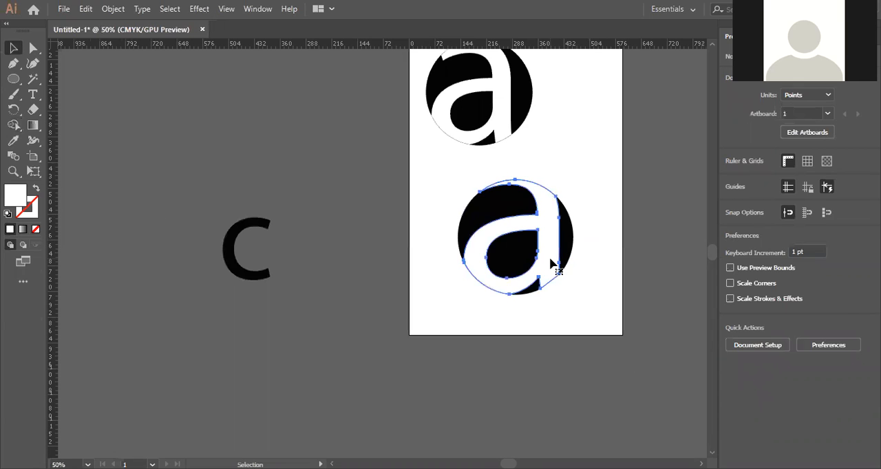
Ungroup the design and try moving the 'a' off the circle, undoing the move.
left_click(550, 264)
key("ctrl+shift+g")
left_click(612, 350)
left_click_drag(541, 264, 346, 308)
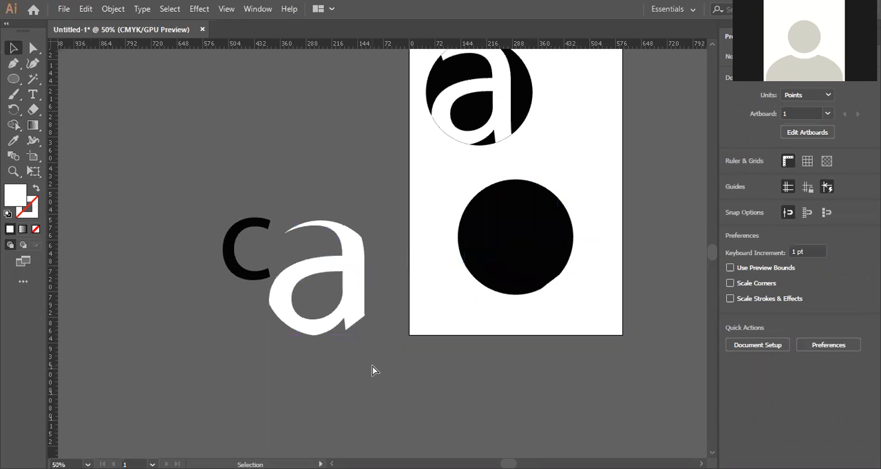
key("ctrl+z")
left_click(576, 289)
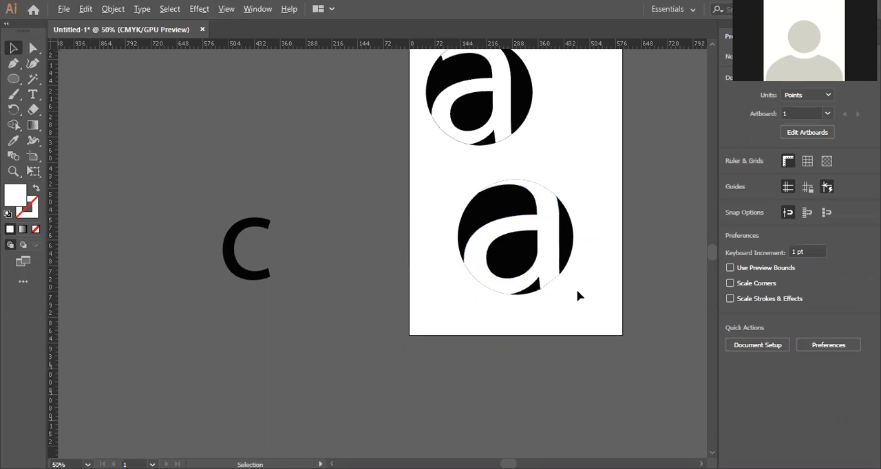
Try erasing the straight edge at the letter's lower right with the Eraser tool.
scroll(576, 289, "up", 4, "alt")
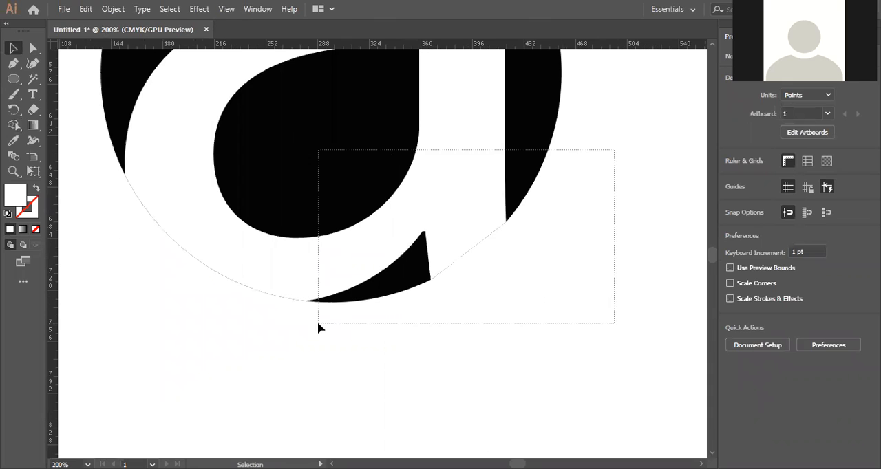
left_click_drag(318, 323, 317, 323)
key("shift+e")
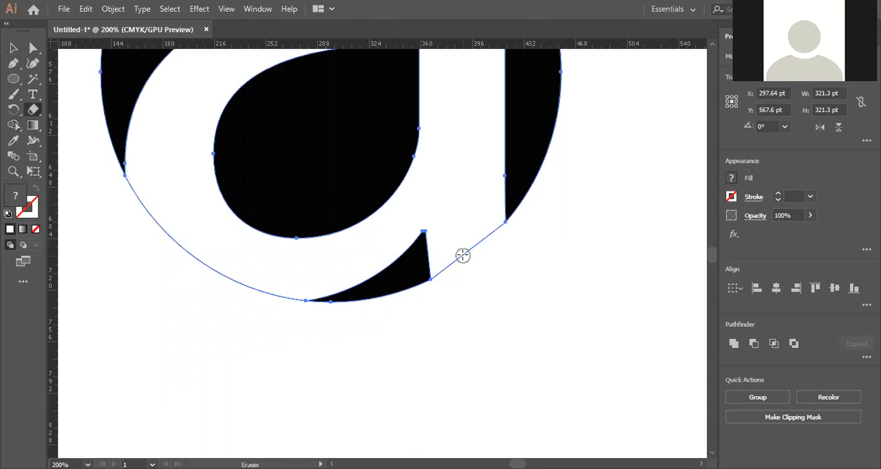
left_click_drag(462, 255, 498, 305)
key("ctrl")
key("v")
left_click(481, 282)
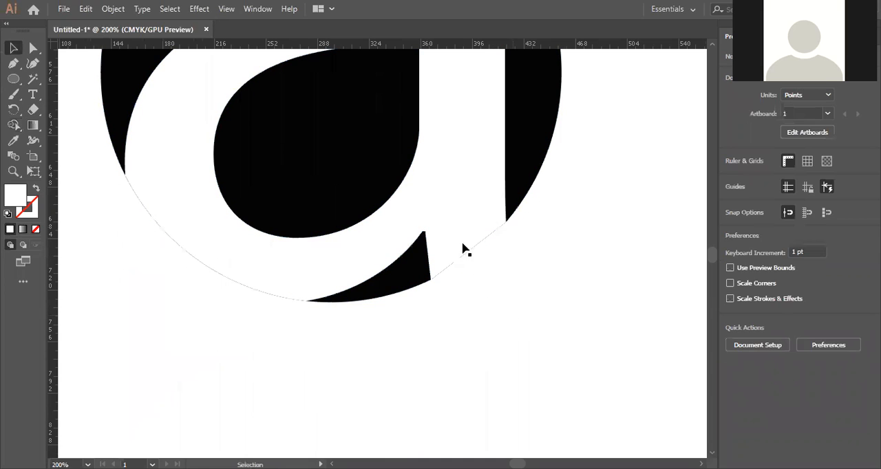
Merge all shapes with Shape Builder and undo the merge.
key("ctrl+a")
key("shift+m")
left_click(451, 146)
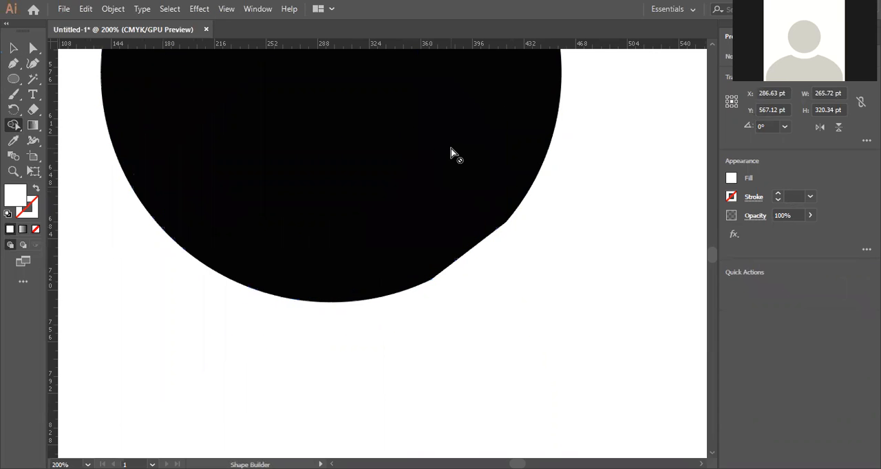
key("ctrl+z")
key("v")
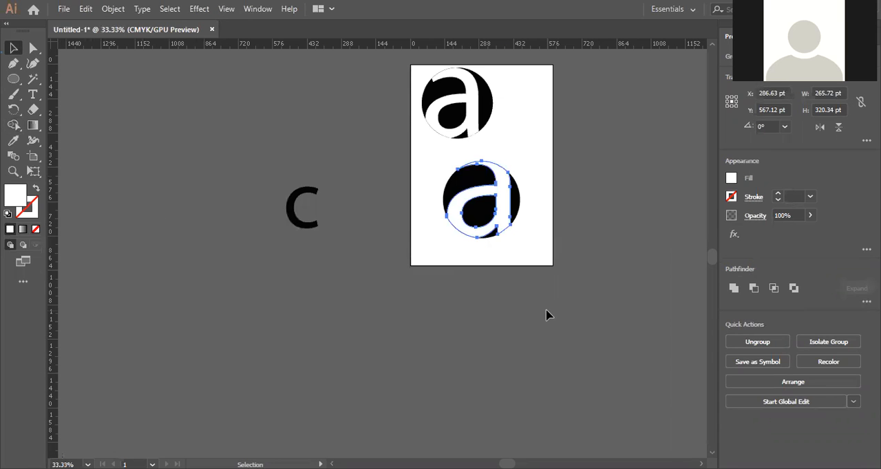
Select all and use Shape Builder to remove the 'a' shape, cutting it out of the circle.
left_click(518, 246)
scroll(518, 247, "up", 3)
key("ctrl+a")
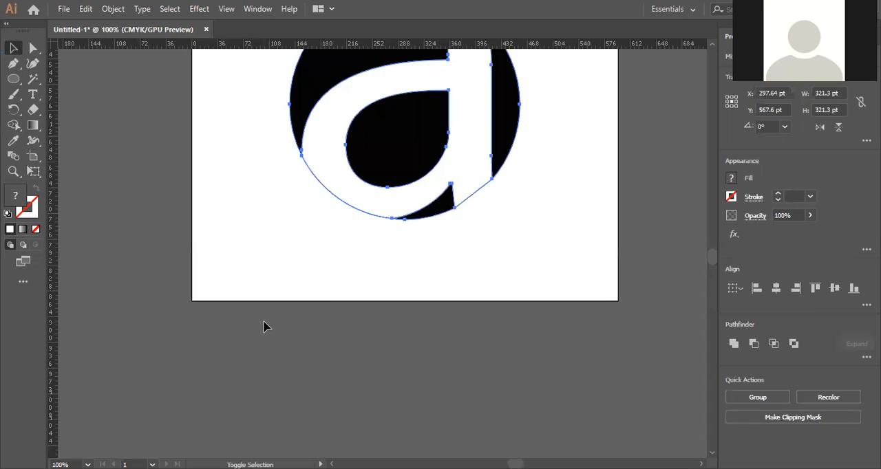
key("shift+m")
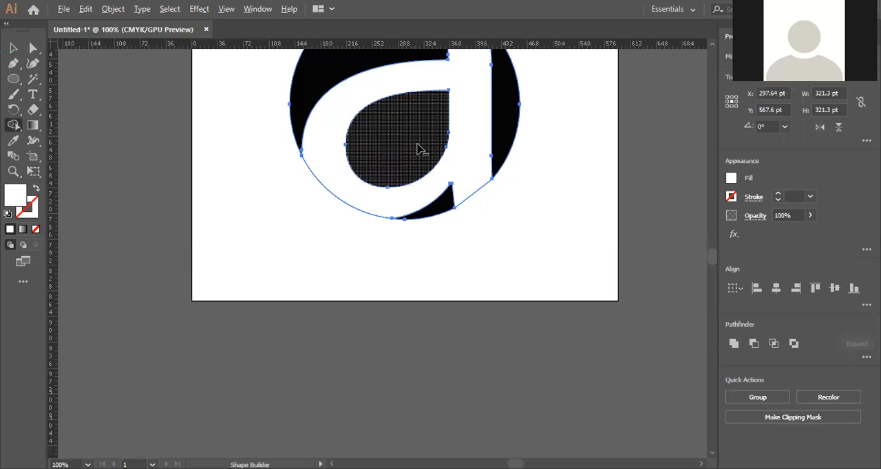
left_click(470, 112, "alt")
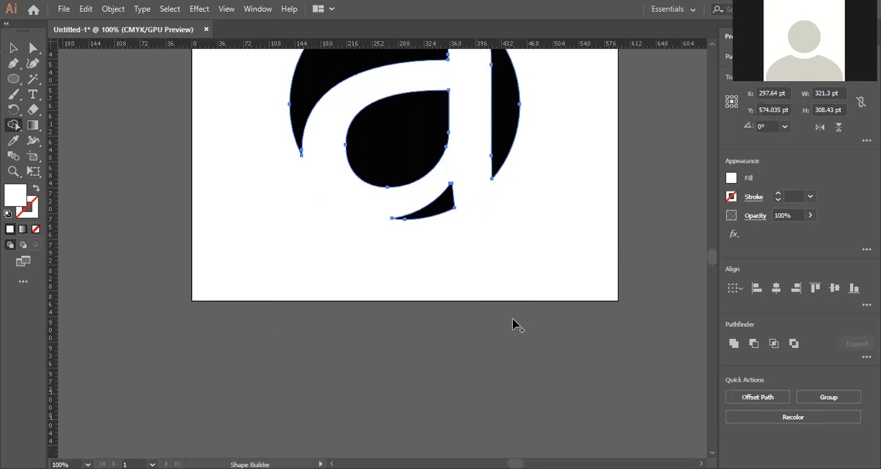
scroll(506, 313, "up", 3)
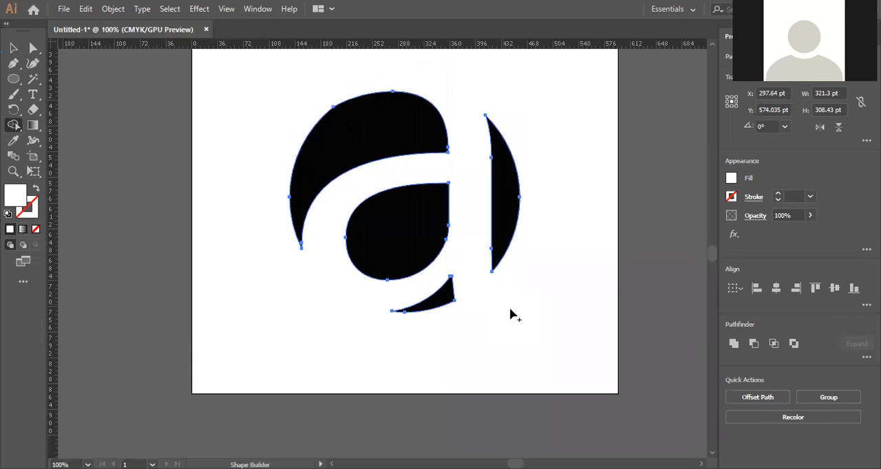
Inspect the cut-out letter and its edges closely.
key("v")
left_click(550, 352)
scroll(523, 348, "up", 1)
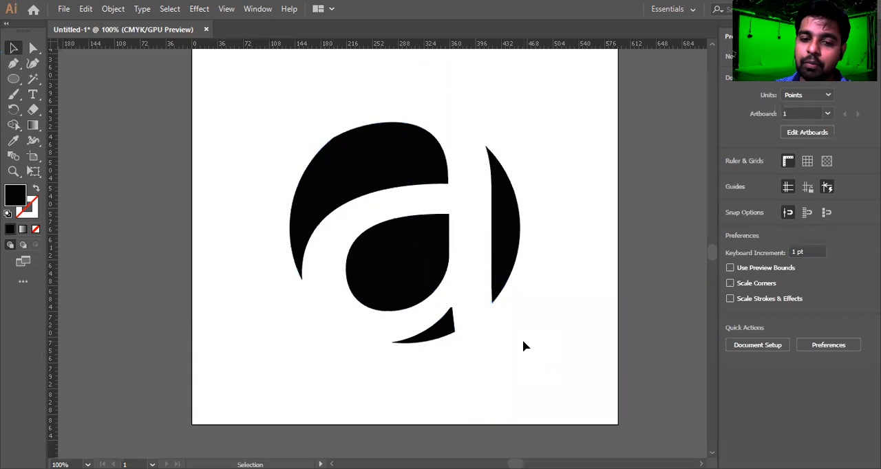
left_click(430, 315)
left_click(518, 377)
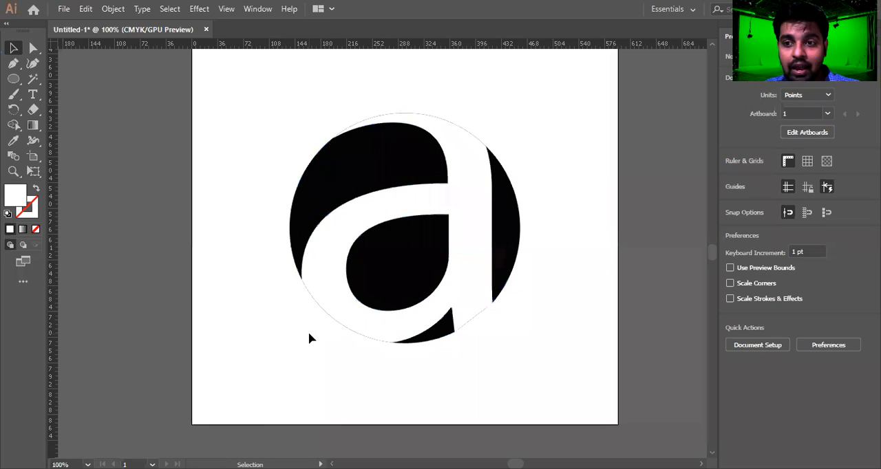
scroll(328, 324, "up", 9)
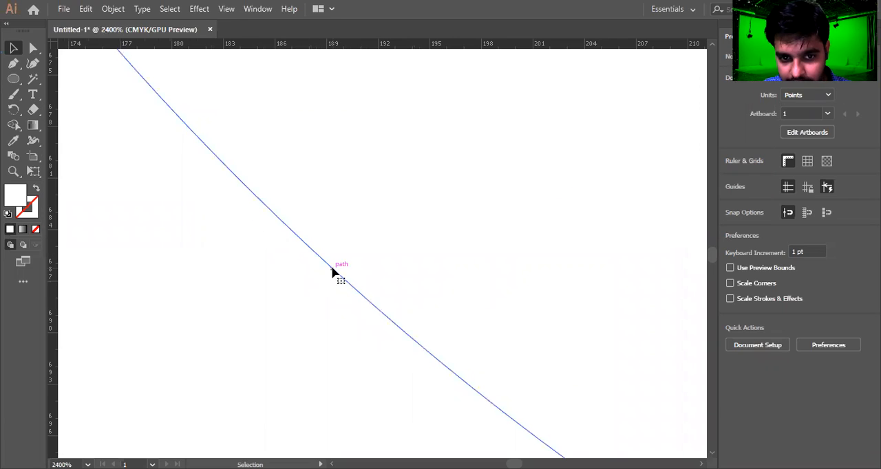
left_click(332, 273)
scroll(332, 272, "down", 12)
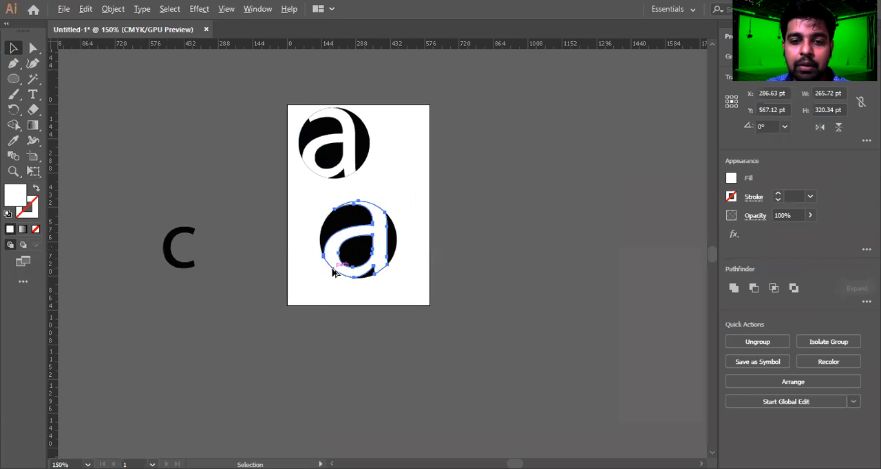
Zoom in on the cut-out logo and use Shape Builder to remove the remaining letter shape from inside the circle.
left_click(333, 303)
scroll(333, 298, "up", 3)
left_click_drag(347, 275, 354, 379)
left_click_drag(252, 80, 560, 380)
key("shift+k")
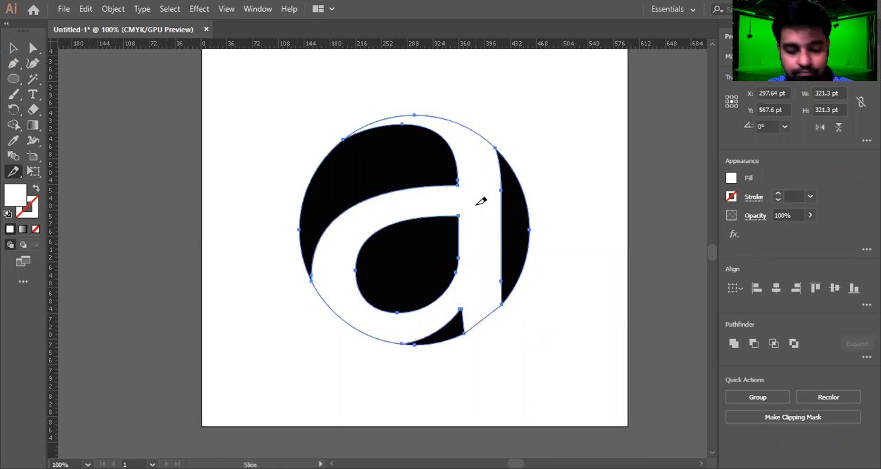
key("shift+m")
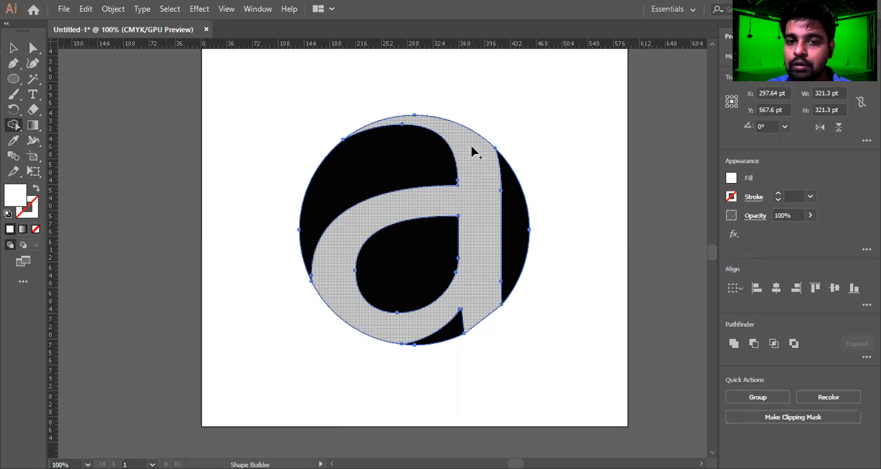
left_click(475, 235, "alt")
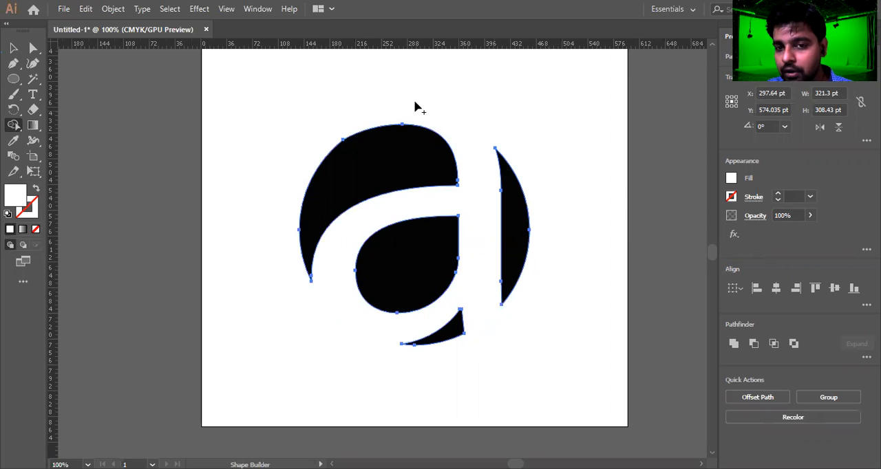
key("v")
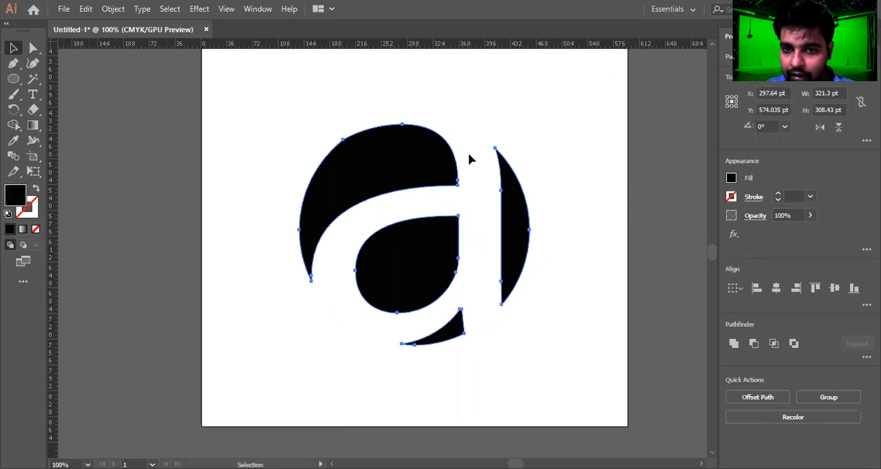
left_click(475, 99)
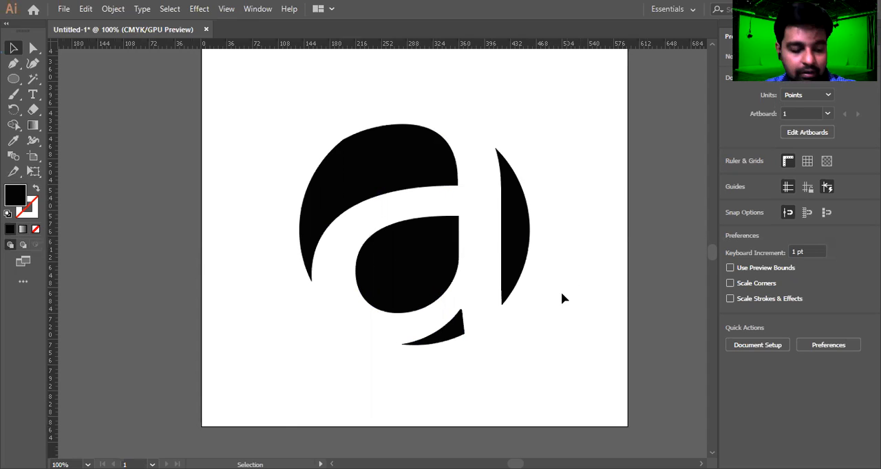
Move the cut-out logo onto the pasteboard and cut away the stray 'c' letter.
scroll(560, 293, "down", 2)
scroll(534, 332, "up", 2)
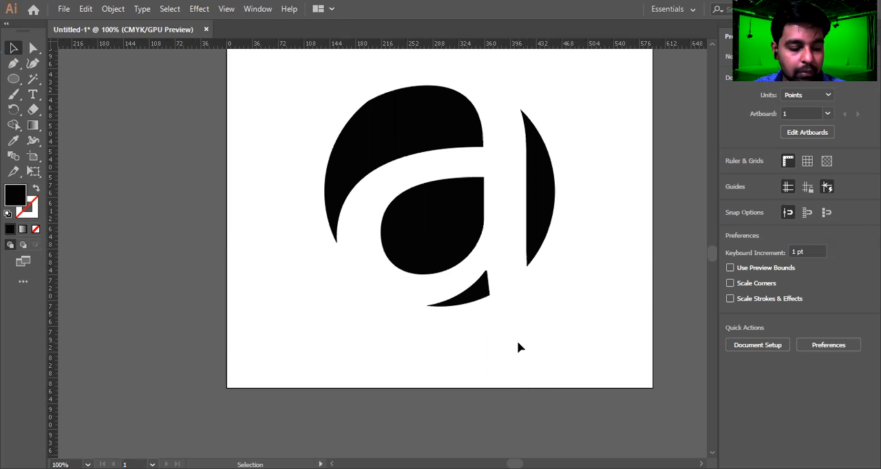
scroll(519, 341, "down", 1)
scroll(512, 338, "down", 1)
left_click_drag(368, 114, 550, 337)
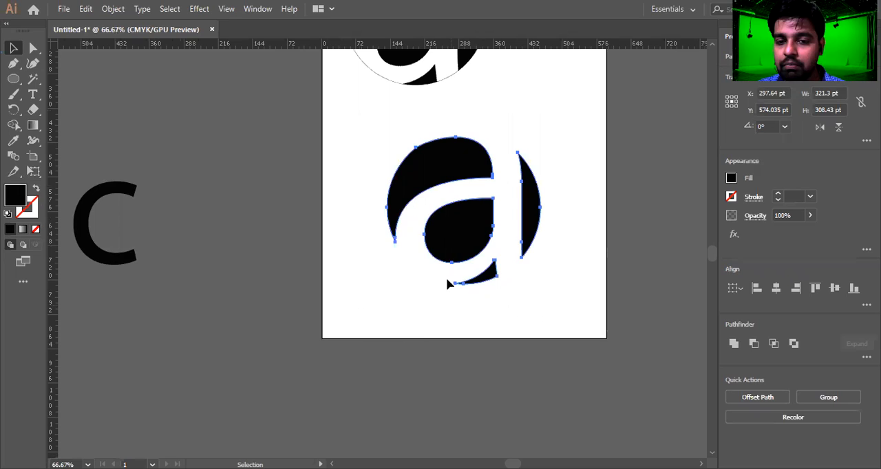
left_click_drag(471, 217, 243, 145)
left_click_drag(533, 192, 688, 183)
left_click_drag(251, 170, 262, 287)
key("ctrl+x")
left_click(259, 207)
mouse_move(246, 27)
left_mouse_down()
mouse_move(302, 78)
mouse_move(244, 53)
mouse_move(250, 25)
mouse_move(251, 37)
left_mouse_up()
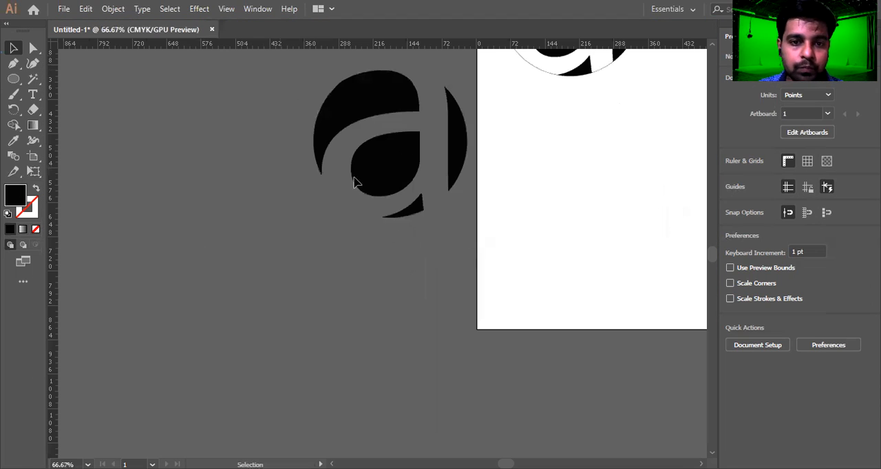
left_click_drag(453, 182, 365, 285)
left_click(254, 336)
Select all objects and deselect them to inspect the separate pieces of the logo.
scroll(296, 240, "down", 2)
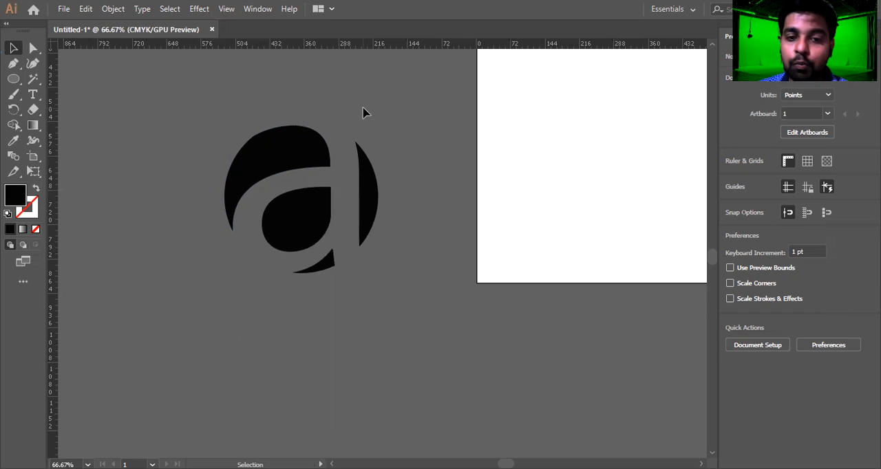
key("ctrl+a")
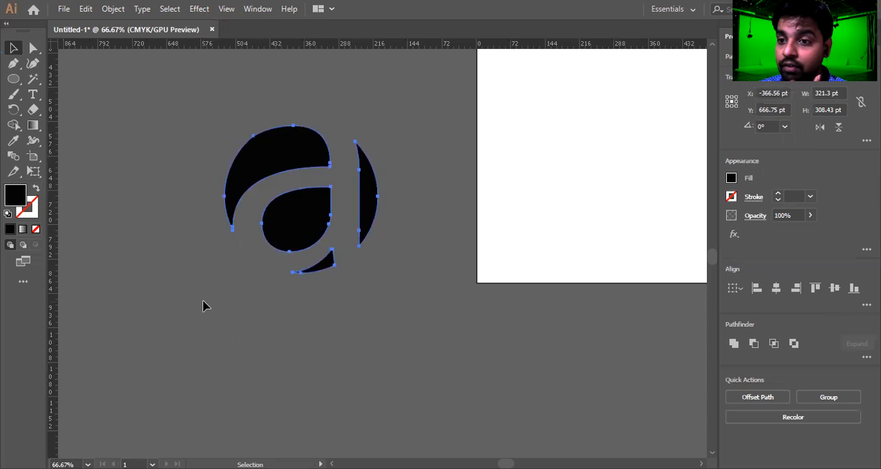
left_click(214, 291)
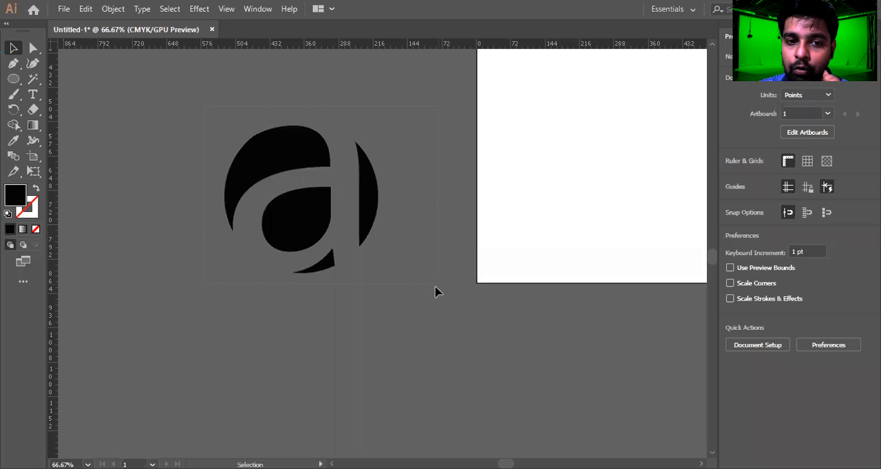
key("ctrl+a")
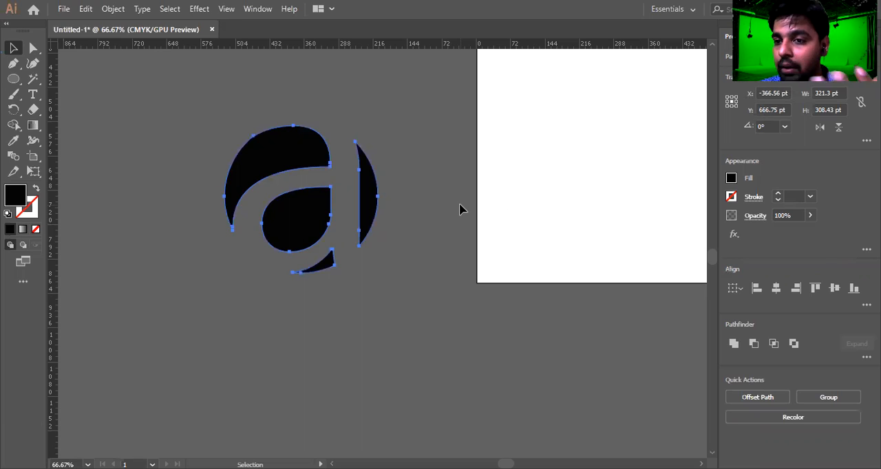
left_click(383, 262)
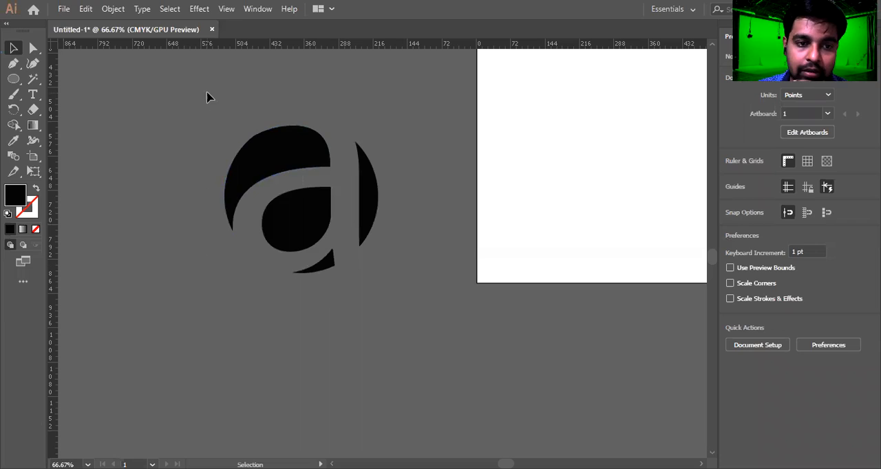
left_click(371, 216)
left_click_drag(371, 214, 642, 177)
left_click_drag(575, 182, 296, 218)
left_click(390, 198)
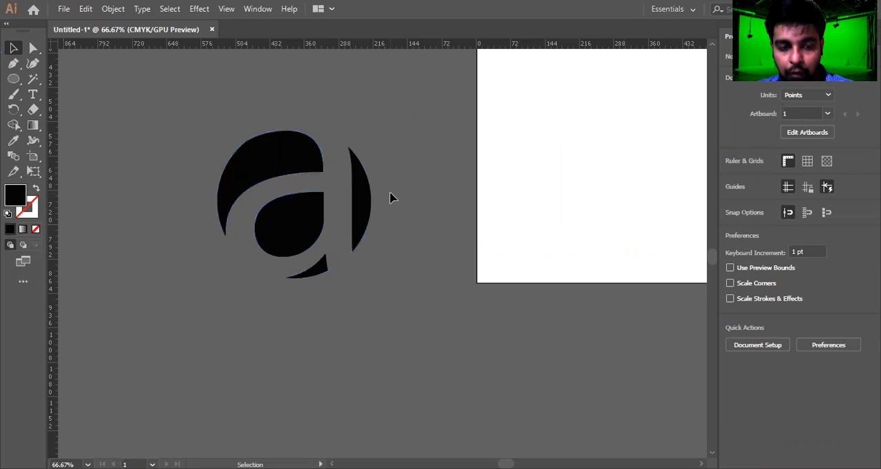
Move the logo back onto the artboard.
scroll(387, 190, "down", 1)
left_click_drag(381, 143, 189, 281)
left_click_drag(302, 165, 371, 172)
scroll(344, 217, "up", 1)
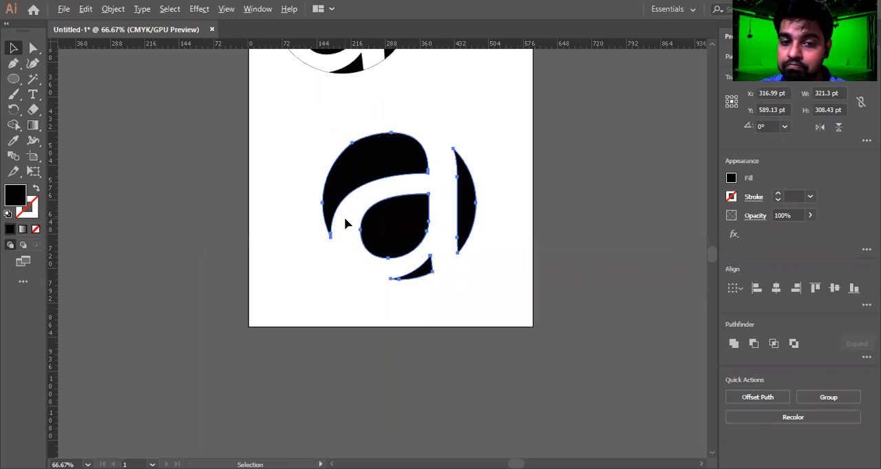
scroll(414, 122, "down", 1)
left_click(307, 305)
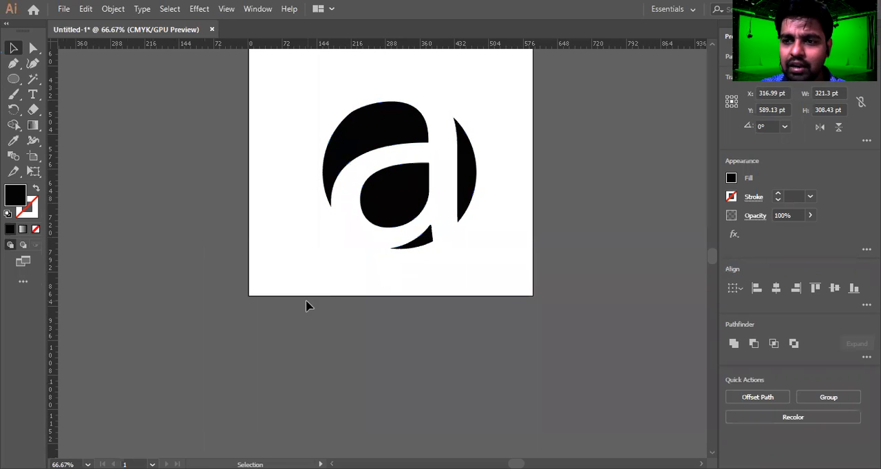
Apply a Drop Shadow to the logo with Multiply, 75% opacity, 7 pt offsets, 5 pt blur and colour 515151.
left_click_drag(293, 87, 483, 267)
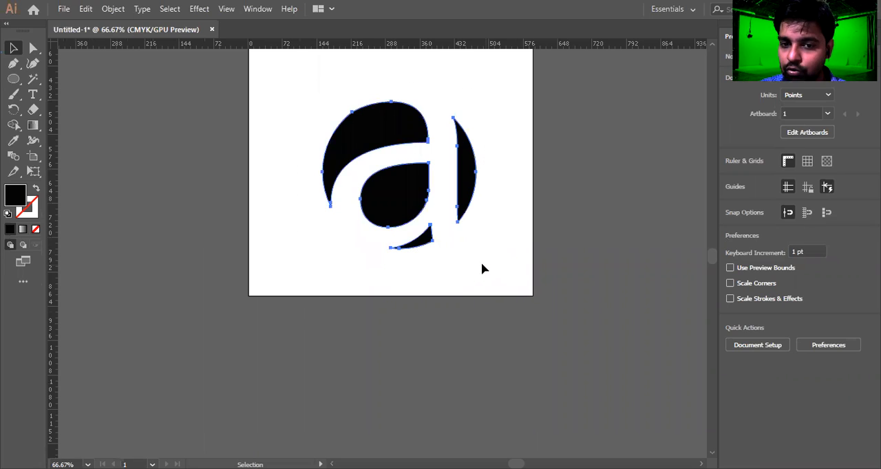
left_click_drag(309, 90, 500, 251)
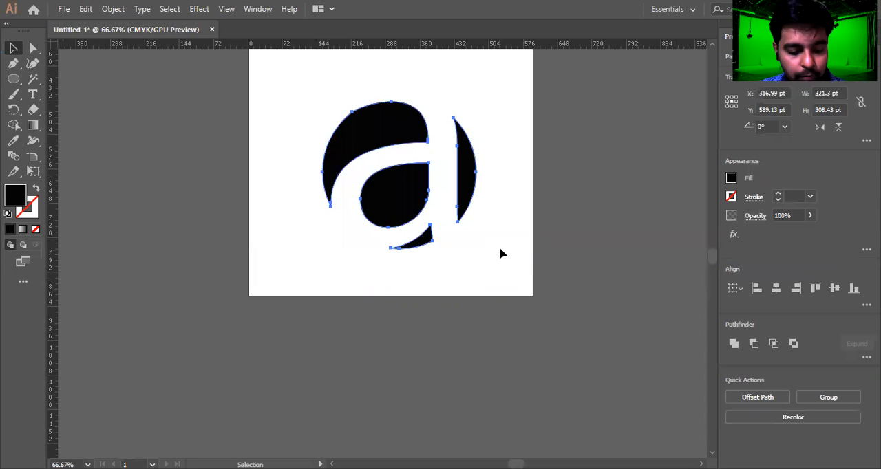
key("alt+c")
key("d")
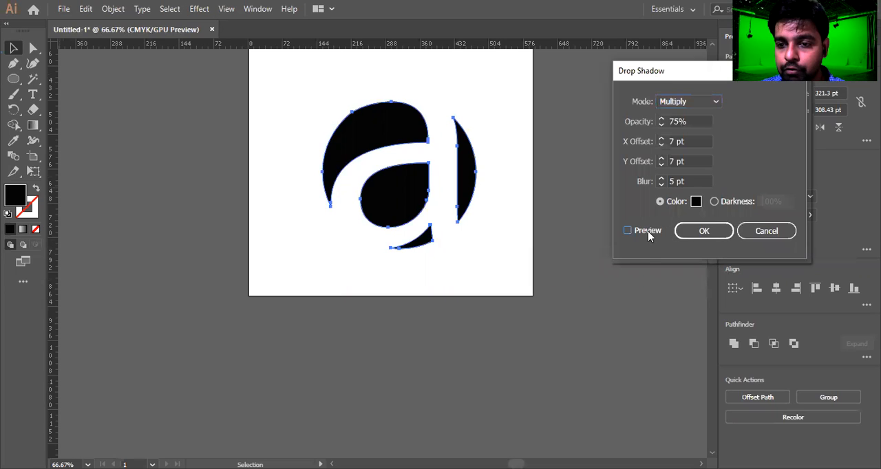
left_click(649, 232)
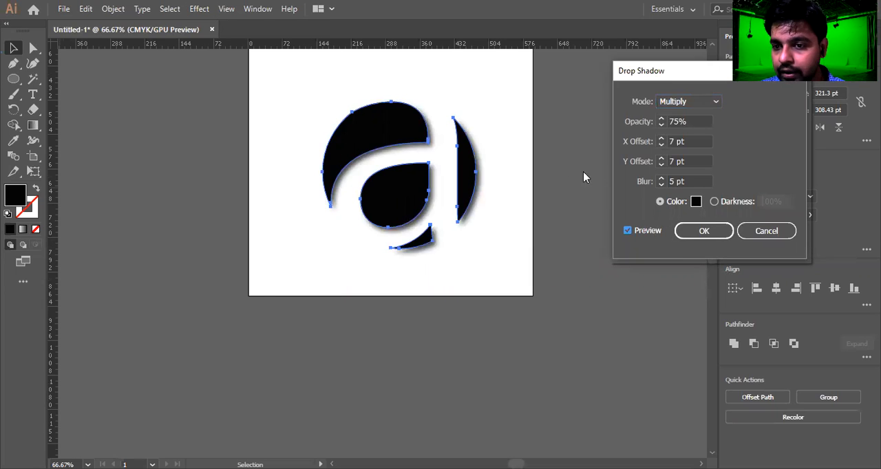
left_click(695, 202)
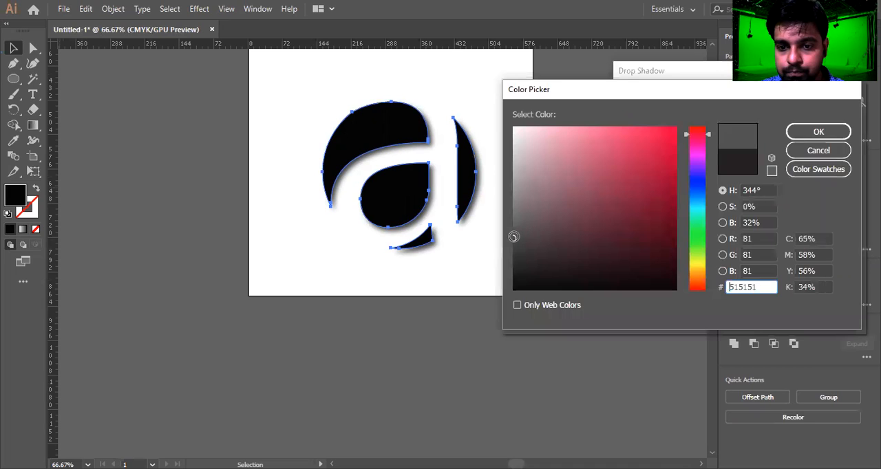
left_click(818, 131)
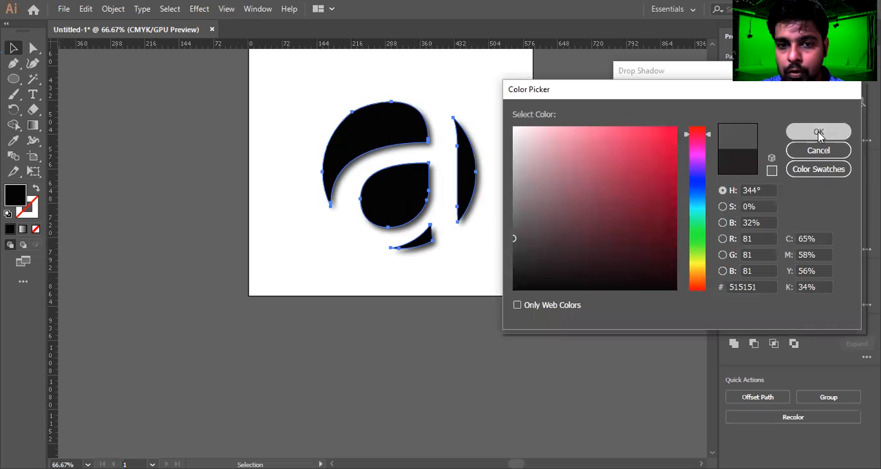
left_click(698, 231)
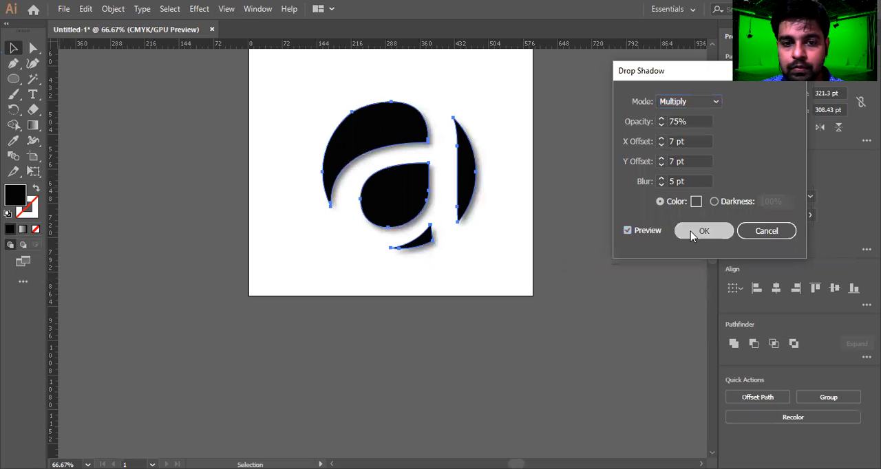
Move the shadowed logo higher on the artboard.
left_click(446, 278)
scroll(421, 291, "down", 1)
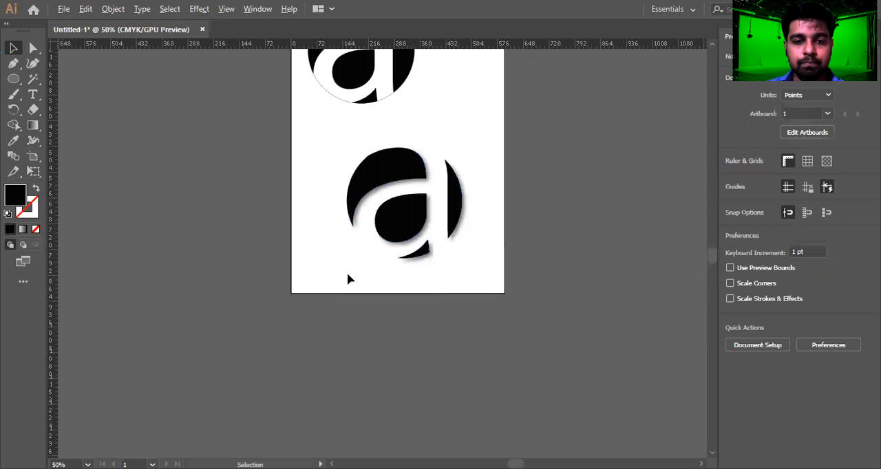
scroll(344, 273, "up", 1)
left_click_drag(324, 108, 527, 264)
left_click_drag(494, 206, 484, 166)
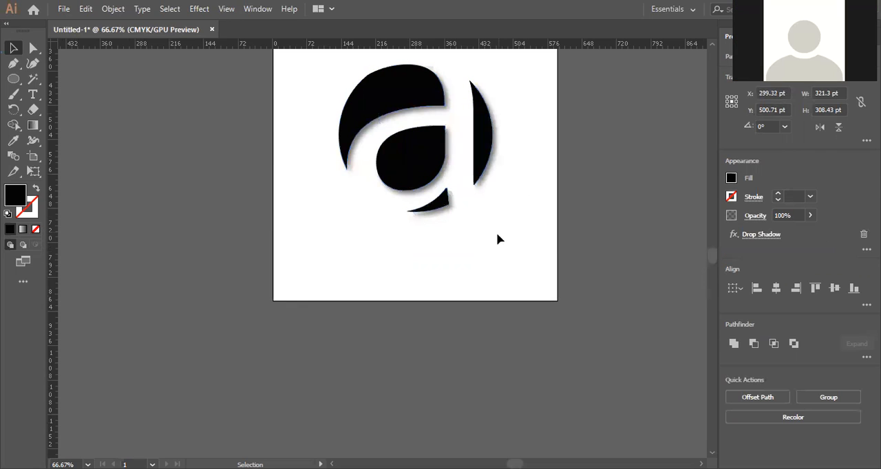
left_click(498, 238)
Add a text line below the logo reading "art&cradt".
left_click(31, 95)
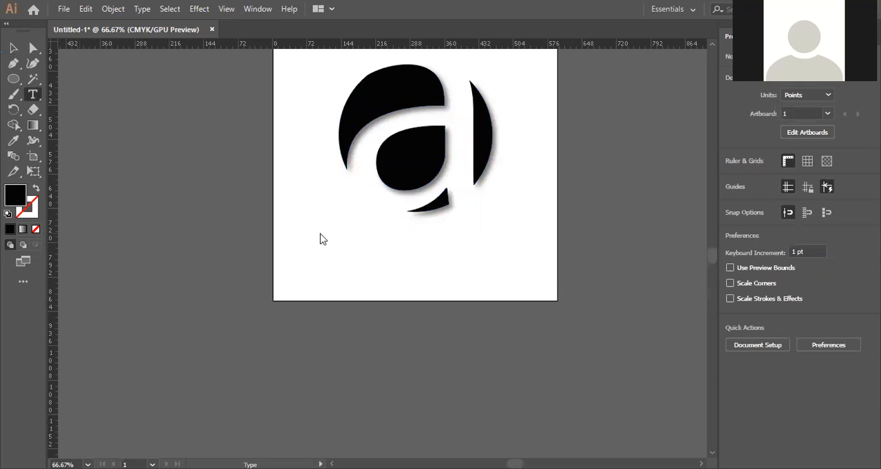
left_click(349, 248)
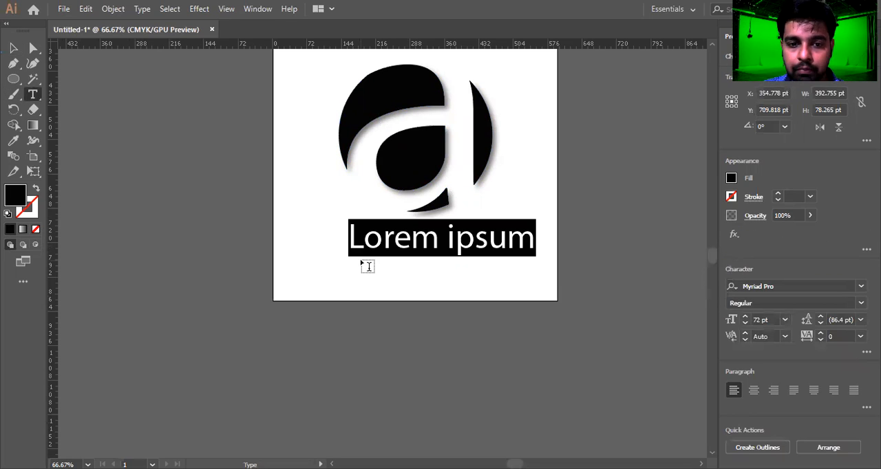
type("a")
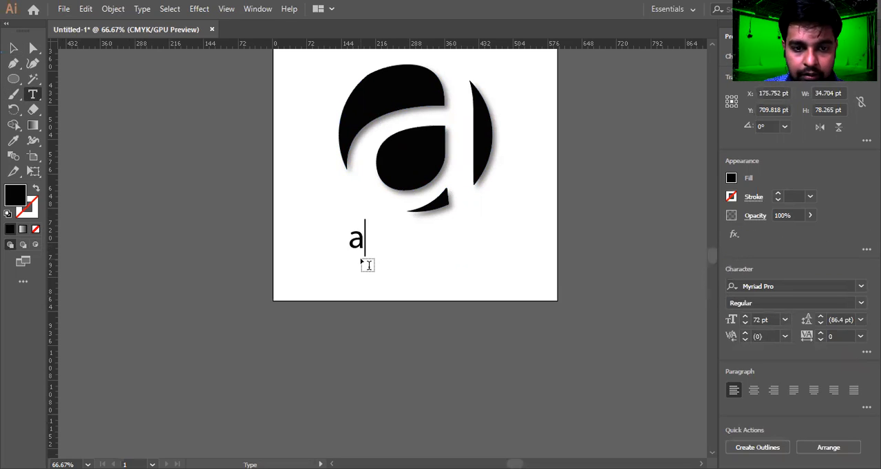
double_click(352, 236)
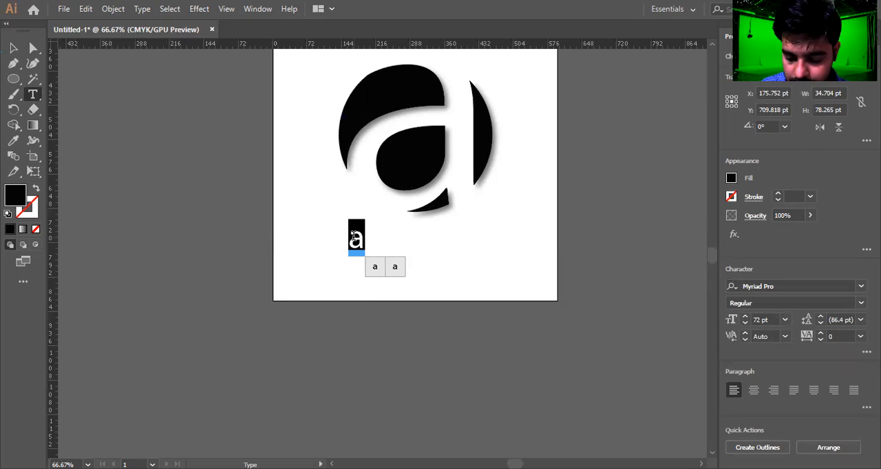
key("Right")
type("rt")
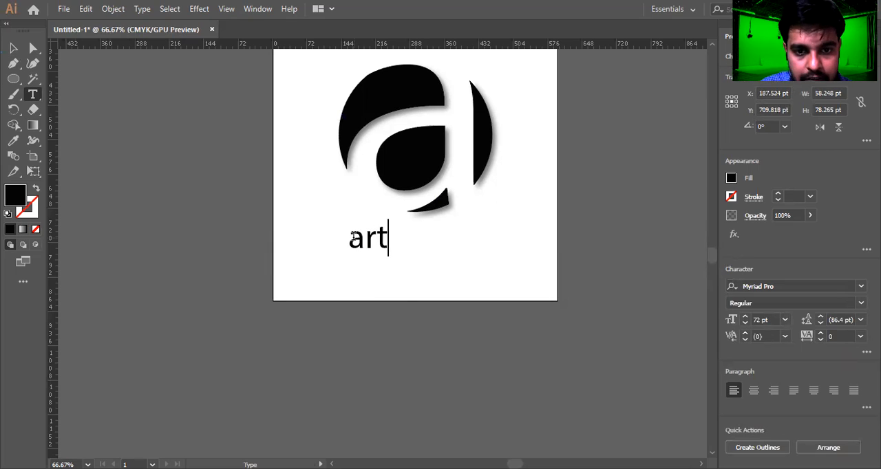
type("&cradt")
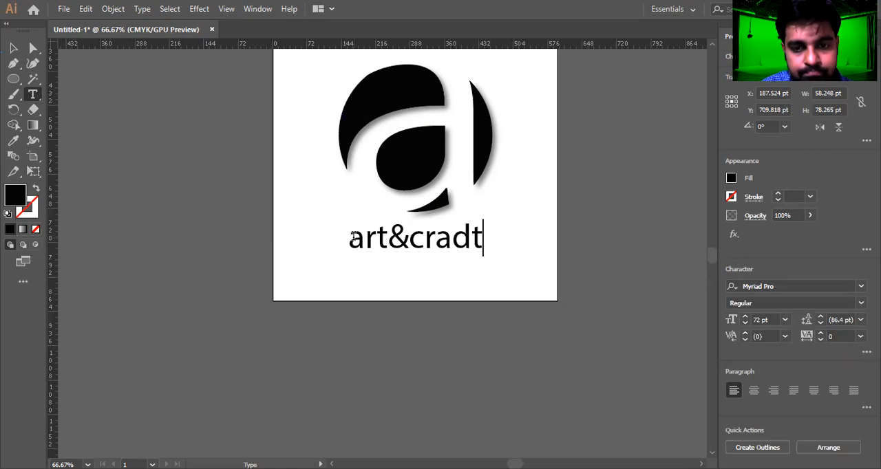
Correct the text to read "art & craft" and select the whole line.
left_click_drag(471, 241, 453, 239)
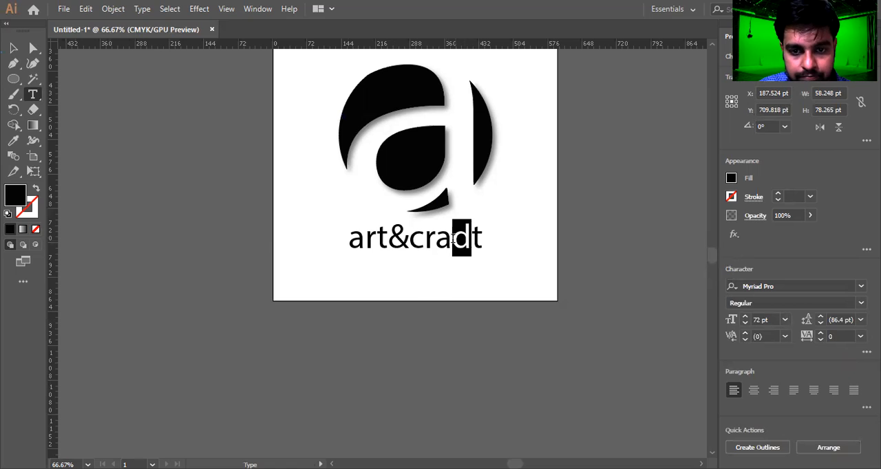
type("f")
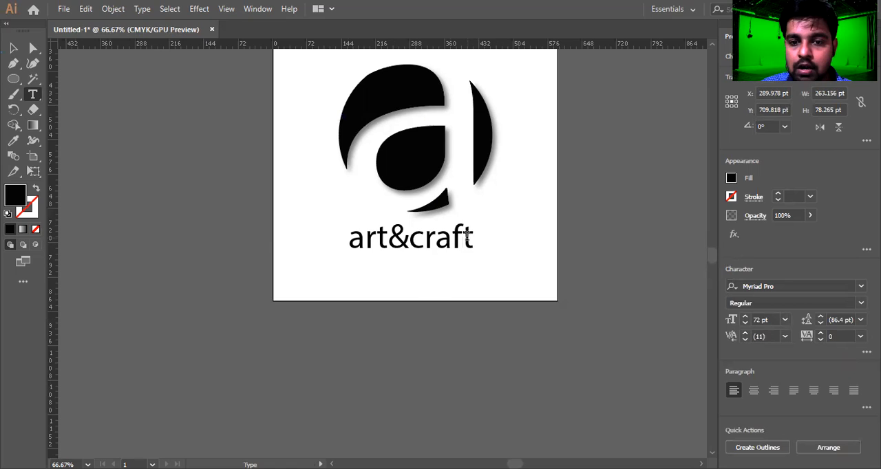
left_click_drag(467, 236, 344, 238)
left_click(389, 239)
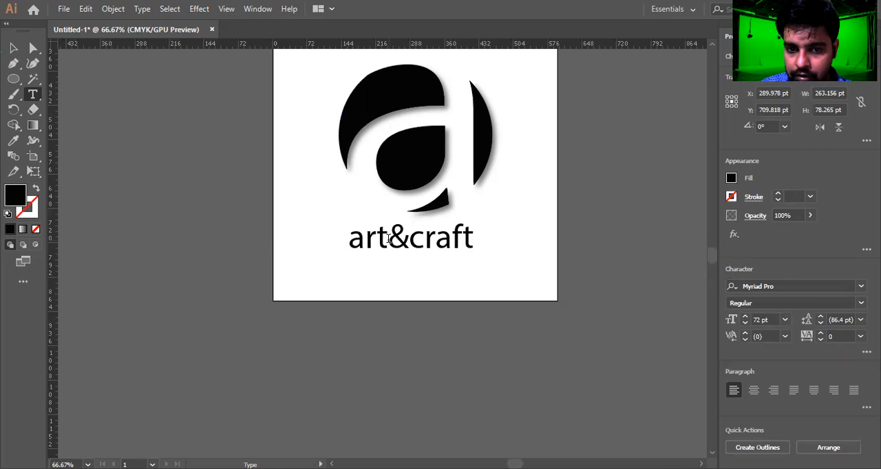
key("Right")
key("Escape")
triple_click(434, 236)
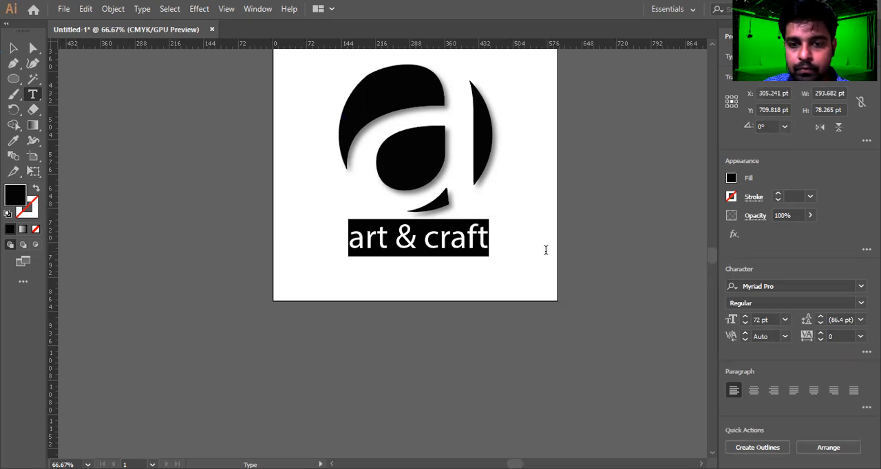
Browse the font list for the selected text and set its font to Parchment.
left_click(861, 286)
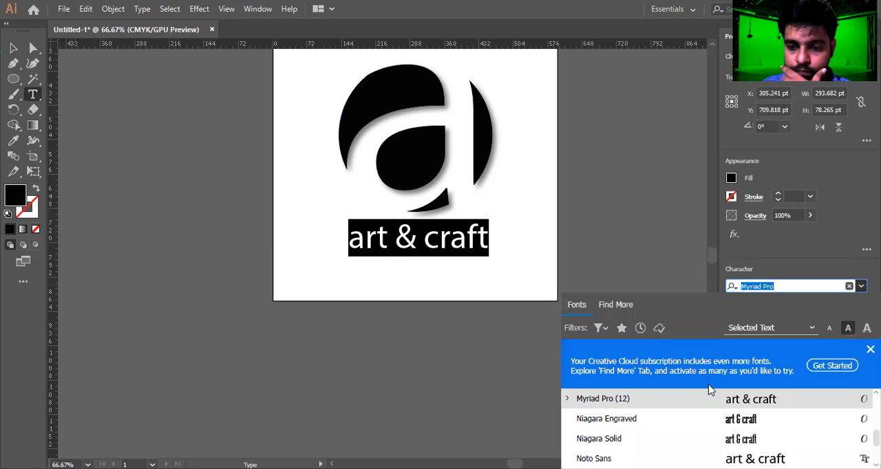
scroll(695, 416, "down", 4)
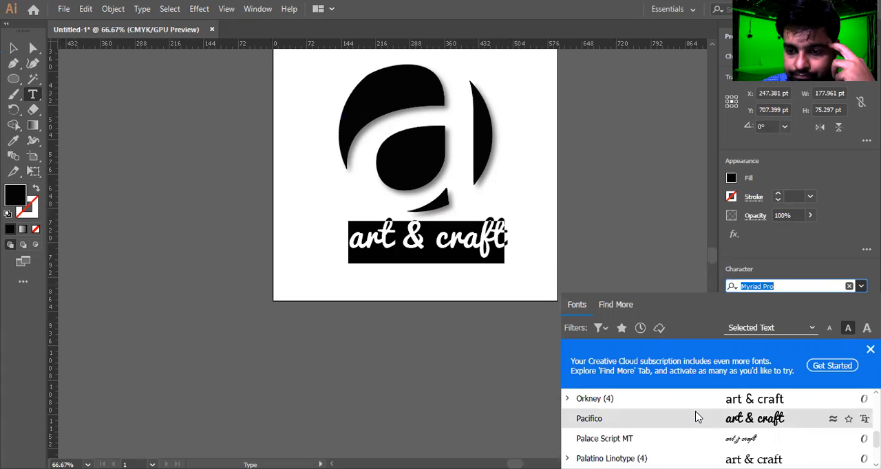
key("Down")
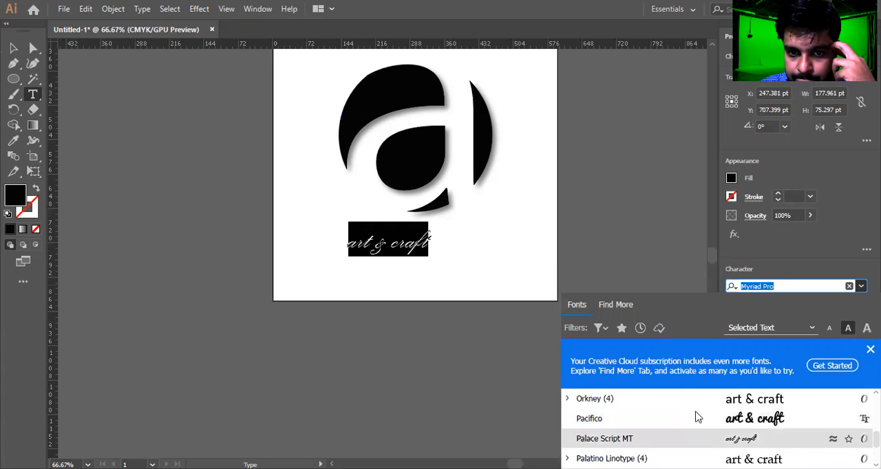
key("Return")
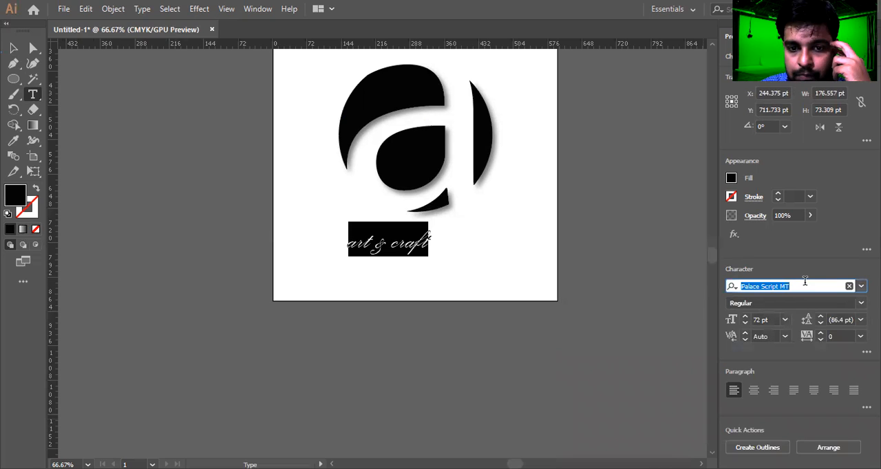
key("Down")
key("Down")
key("Down")
key("Down")
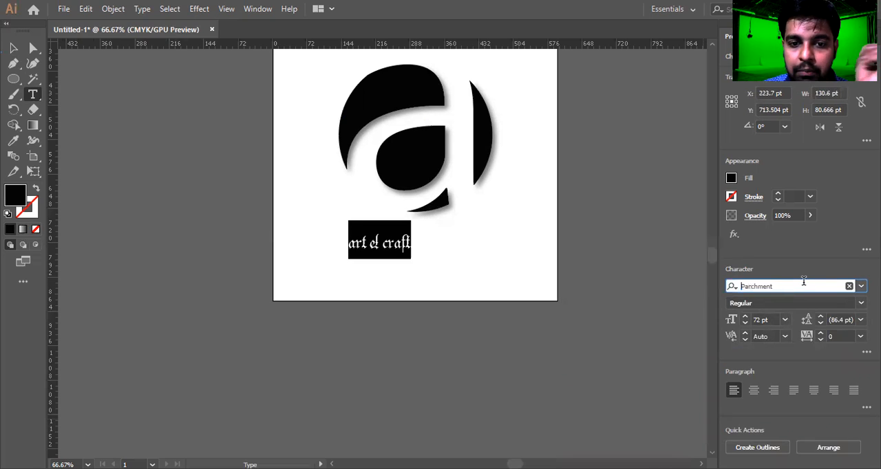
key("Up")
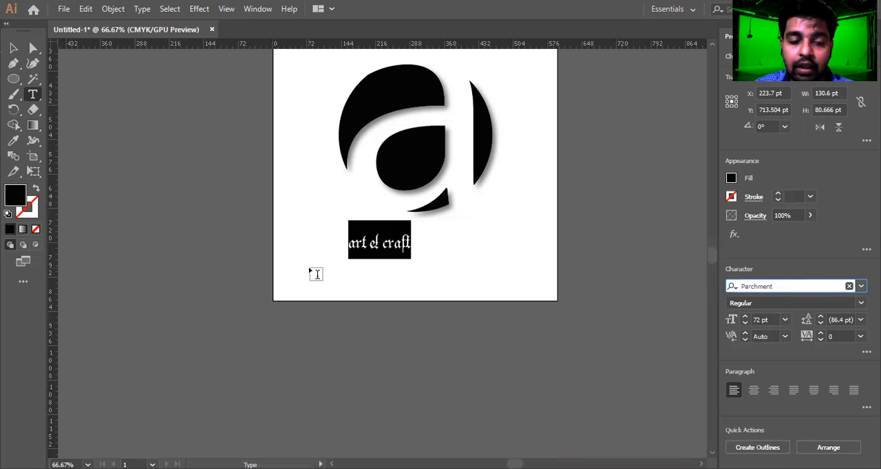
Select all the text and enlarge it step by step to 170 pt.
left_click(383, 237)
double_click(382, 238)
key("ctrl+a")
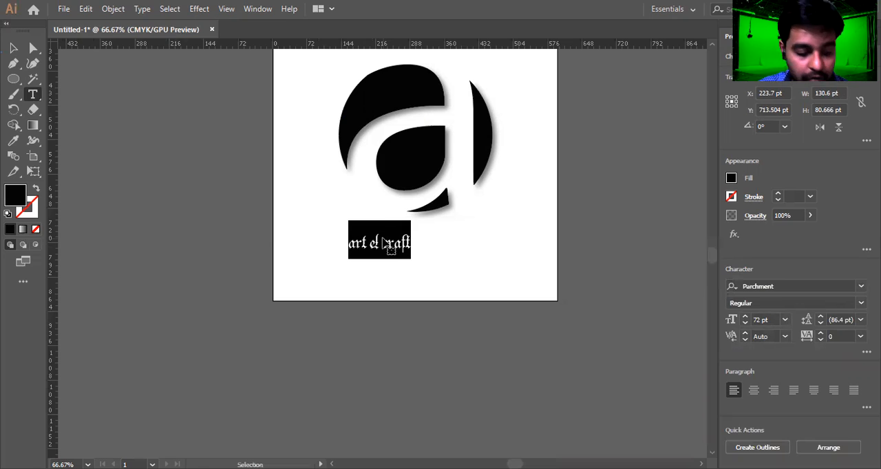
key("ctrl+shift+period")
key("ctrl+shift+period")
key("ctrl+shift+period")
key("ctrl+shift+period")
key("ctrl+shift+period")
key("ctrl+shift+period")
key("ctrl+shift+period")
key("ctrl+shift+period")
key("ctrl+shift+period")
key("ctrl+shift+period")
key("ctrl+shift+period")
key("ctrl+shift+period")
key("ctrl+shift+period")
key("ctrl+shift+period")
key("ctrl+shift+period")
key("ctrl+shift+period")
key("ctrl+shift+period")
key("ctrl+shift+period")
key("ctrl+shift+period")
key("ctrl+shift+period")
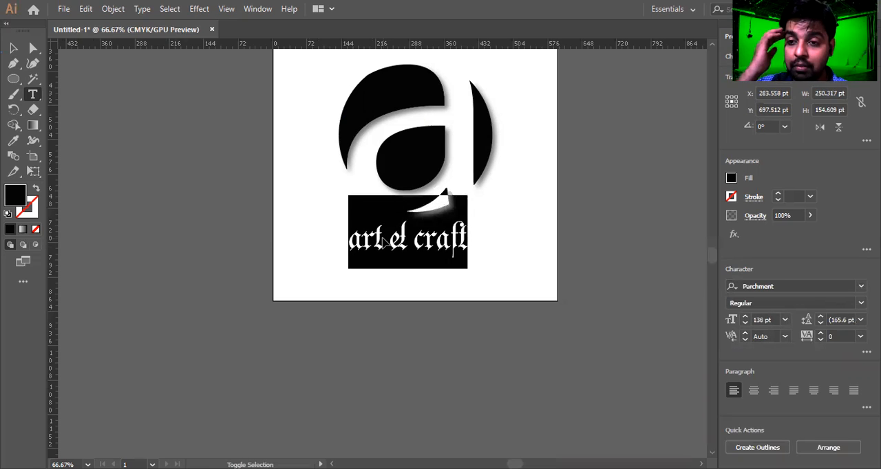
key("ctrl+shift+period")
key("ctrl+shift+period")
key("ctrl+shift+period")
key("ctrl+shift+period")
key("ctrl+shift+period")
key("ctrl+shift+period")
key("ctrl+shift+period")
key("ctrl+shift+period")
key("ctrl+shift+period")
key("ctrl+shift+period")
key("ctrl+shift+period")
key("ctrl+shift+period")
key("ctrl+shift+period")
key("ctrl+shift+period")
key("ctrl+shift+period")
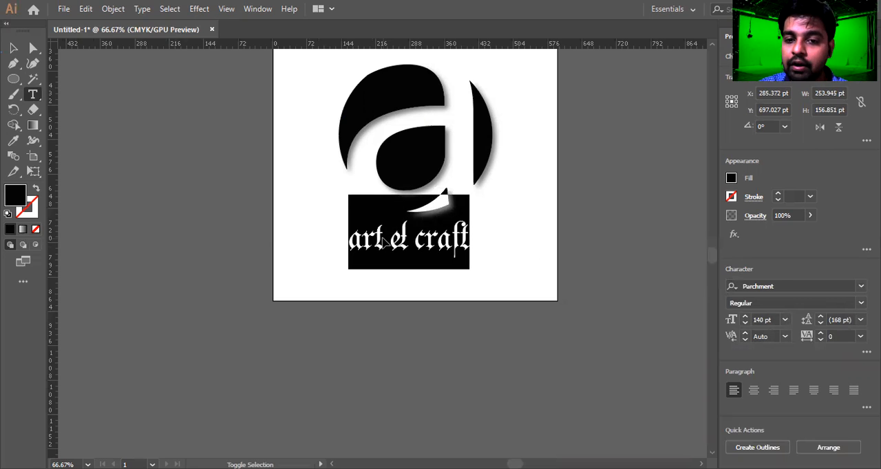
key("ctrl+shift+period")
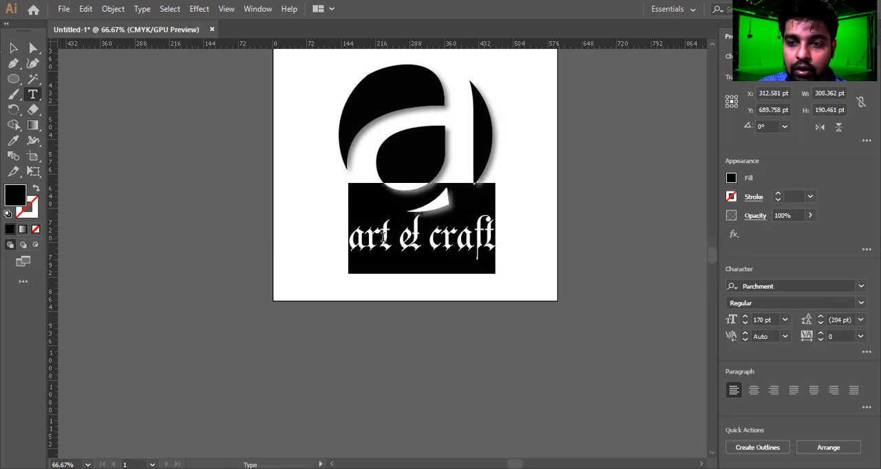
Reposition the enlarged text centred beneath the logo circle.
left_click(13, 48)
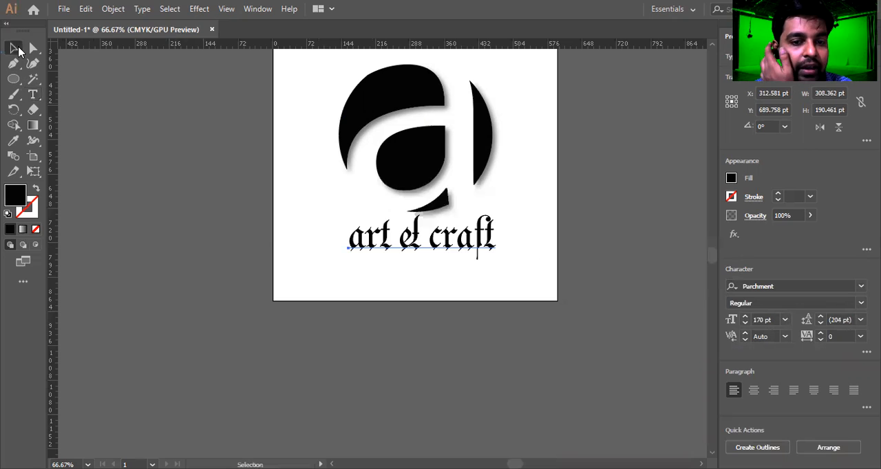
mouse_move(441, 245)
left_mouse_down()
mouse_move(436, 263)
mouse_move(430, 241)
left_mouse_up()
left_click(525, 281)
scroll(524, 285, "up", 1)
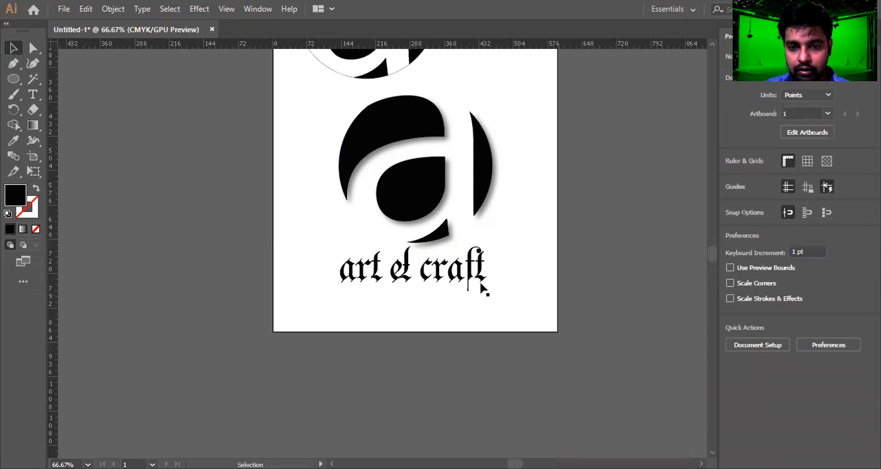
left_click_drag(482, 282, 487, 282)
left_click(432, 329)
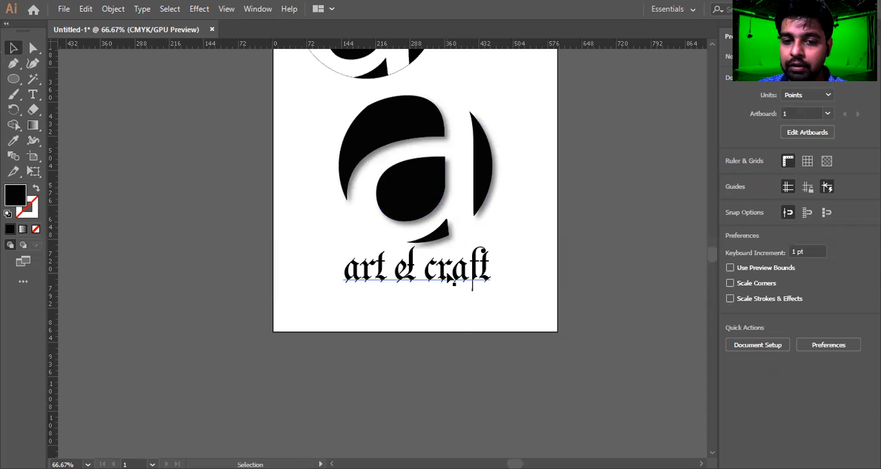
left_click(454, 285)
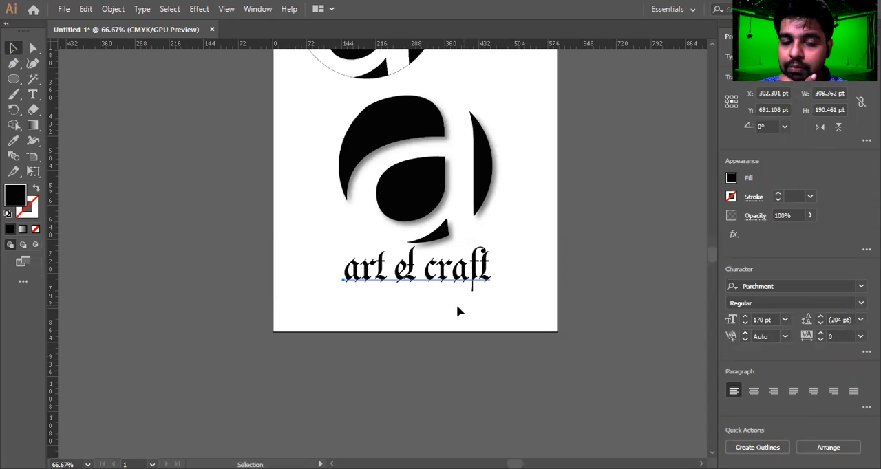
left_click(333, 310)
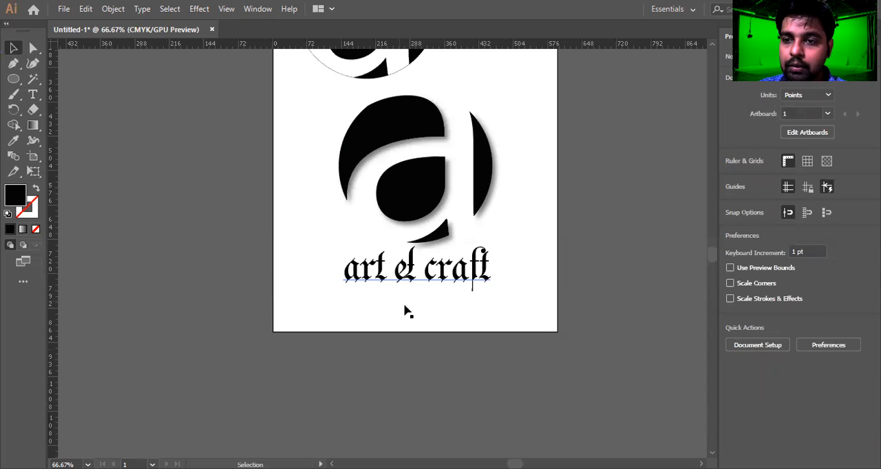
scroll(406, 312, "up", 1)
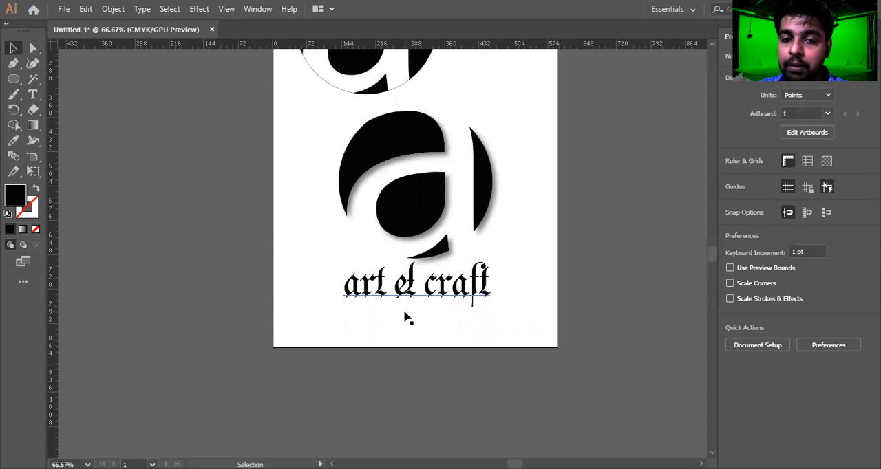
scroll(405, 314, "up", 1)
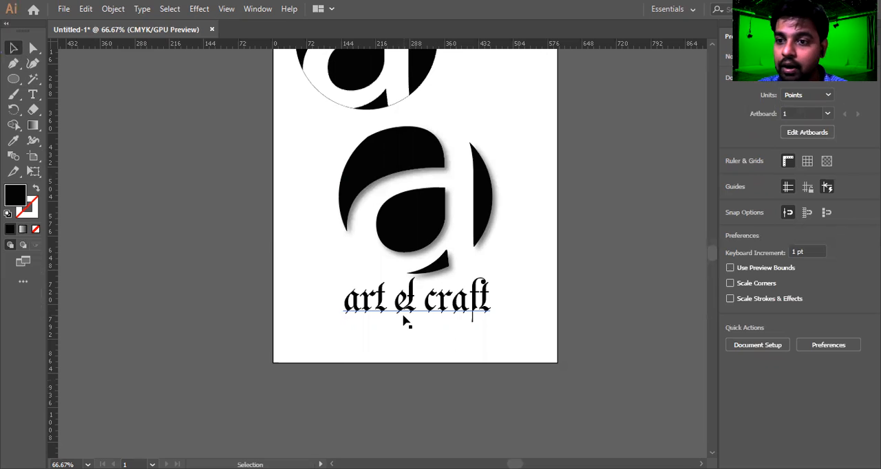
left_click_drag(428, 303, 430, 307)
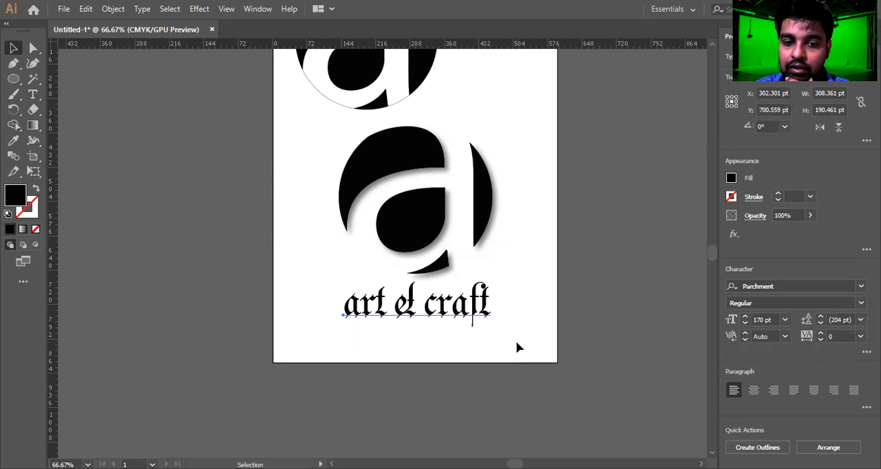
Delete the earlier 'a' circle design at the top of the artboard.
scroll(517, 347, "up", 2)
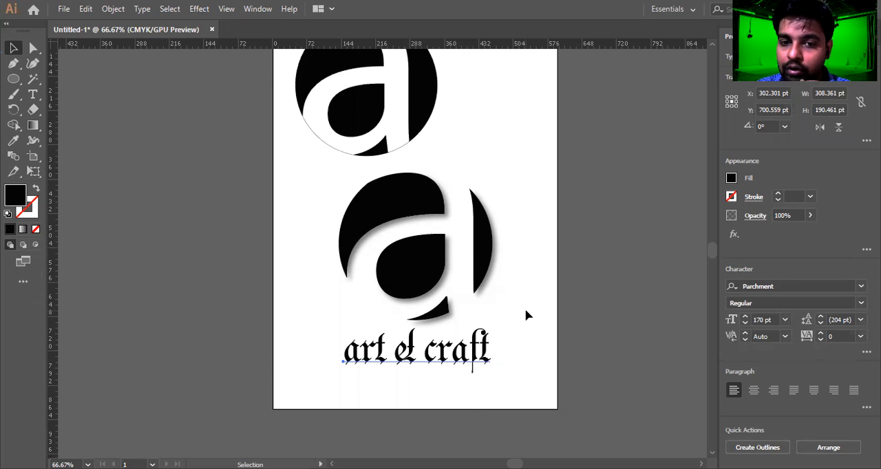
scroll(482, 275, "up", 2)
left_click(454, 252)
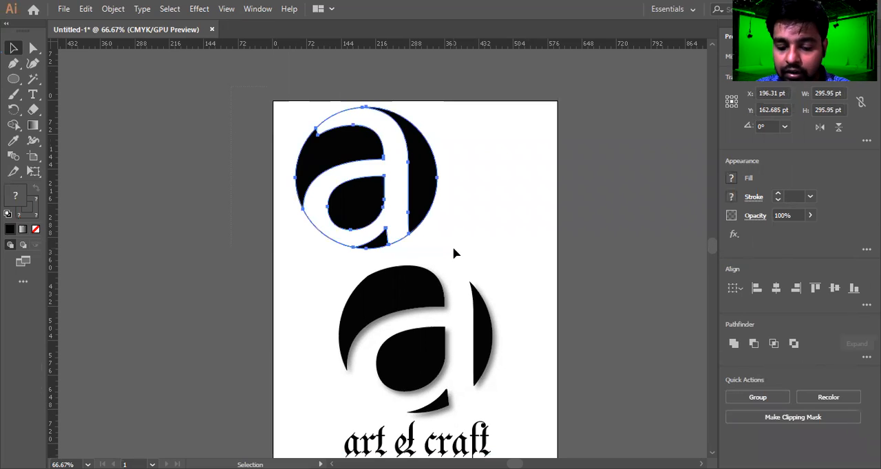
key("Delete")
scroll(452, 251, "down", 6)
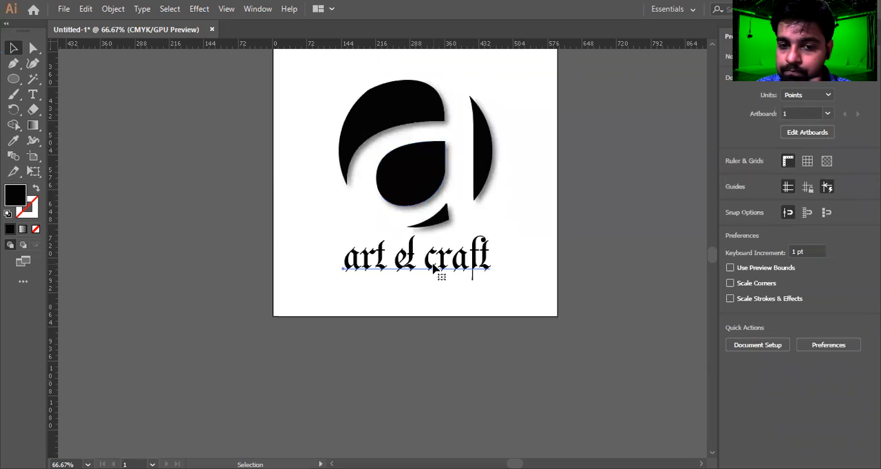
Nudge the text slightly higher, closer to the logo.
left_click(434, 269)
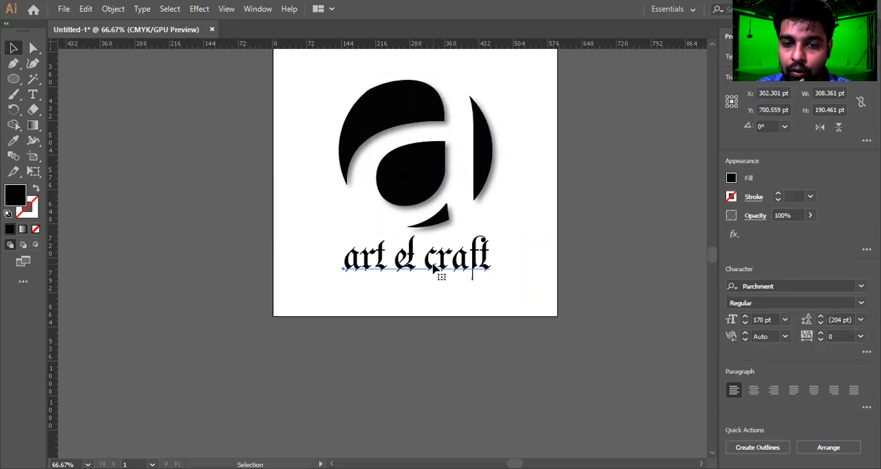
left_click_drag(434, 268, 433, 265)
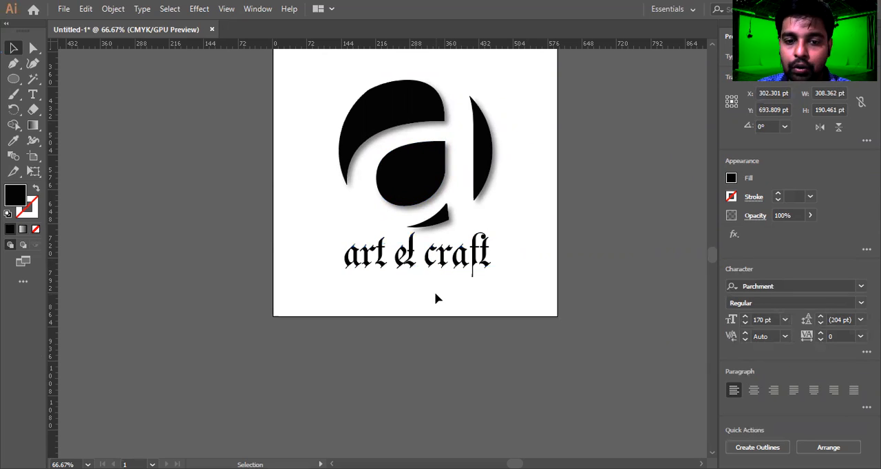
left_click(356, 292)
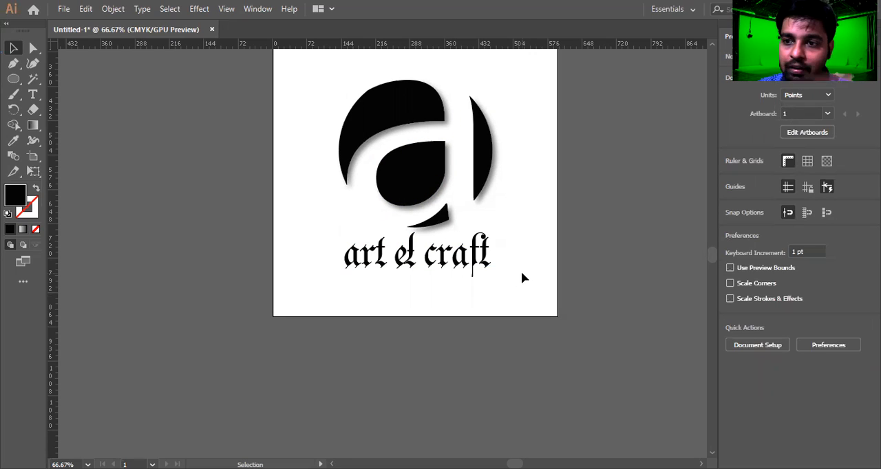
Select the logo and text together to review the finished arrangement.
scroll(521, 273, "up", 1)
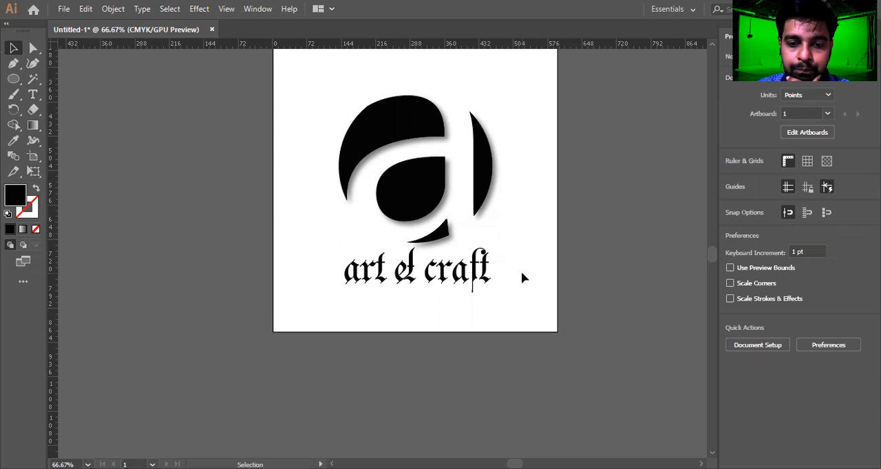
scroll(522, 273, "up", 2)
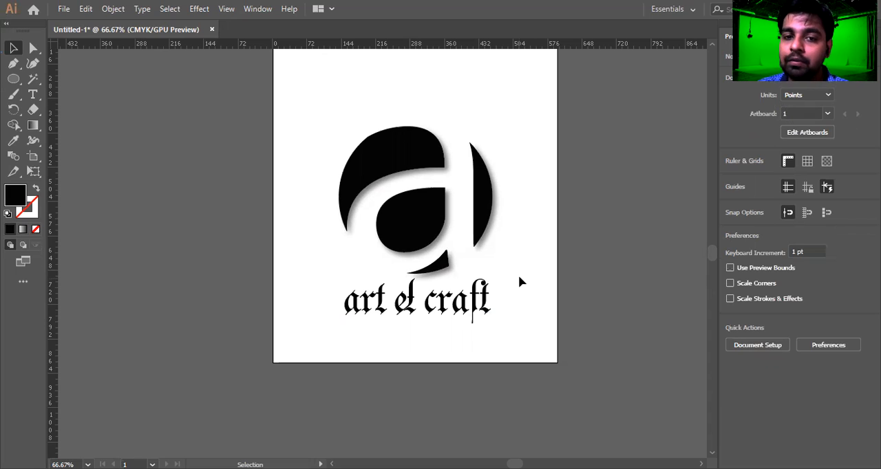
left_click_drag(287, 101, 543, 344)
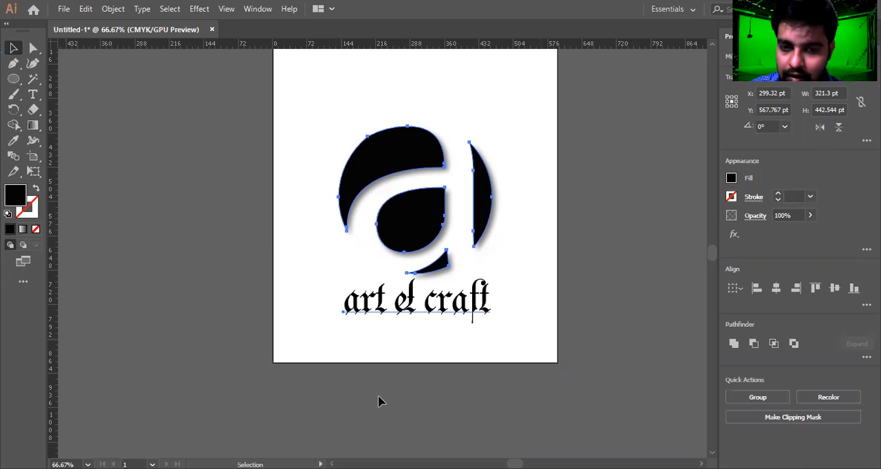
left_click(324, 153)
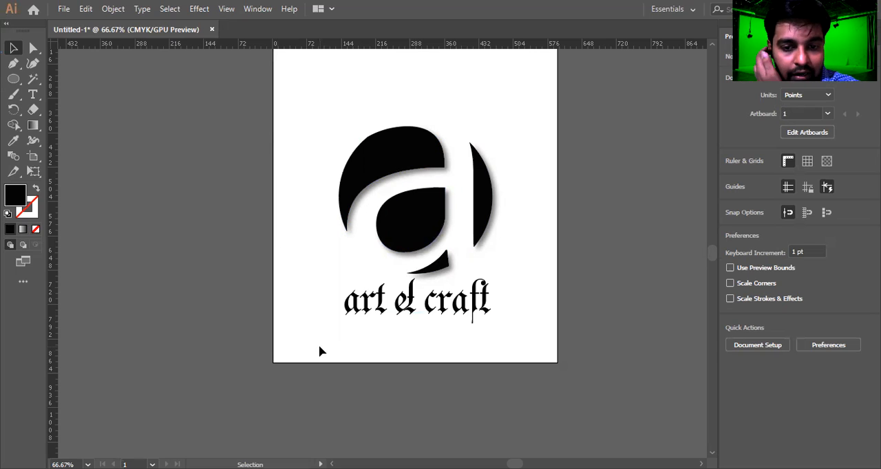
left_click_drag(521, 89, 148, 352)
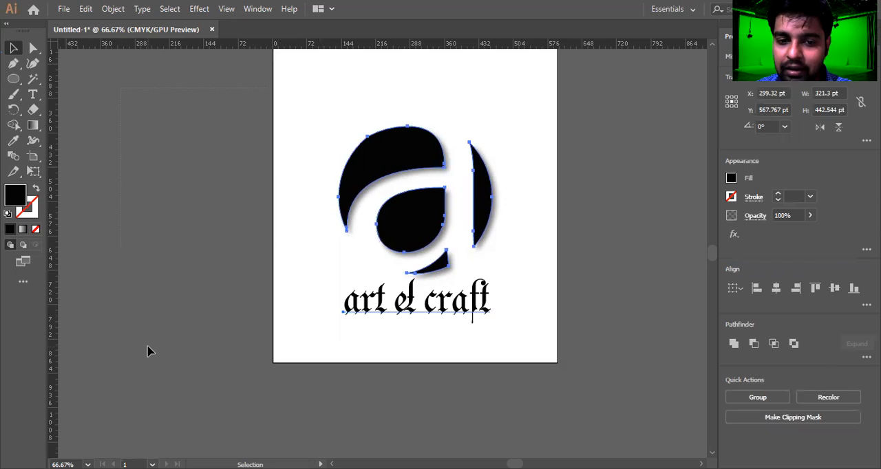
left_click(432, 391)
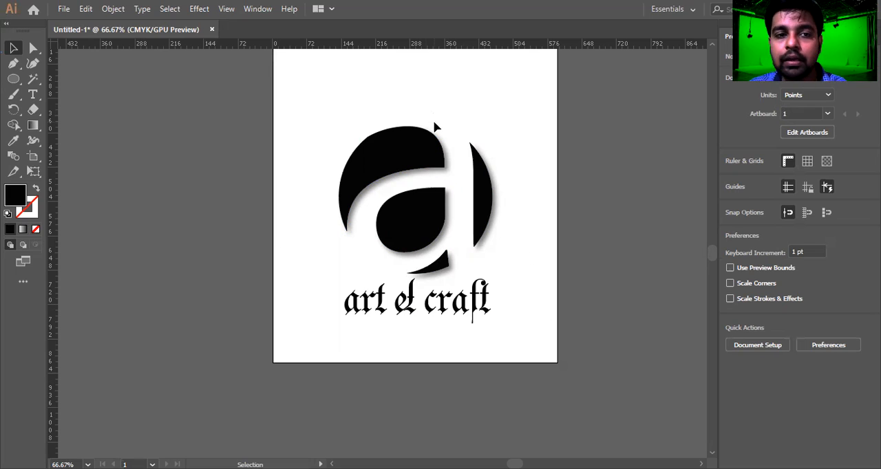
Switch from the Shape Builder tool to the Live Paint Selection Tool in the same tool group.
left_click(14, 124)
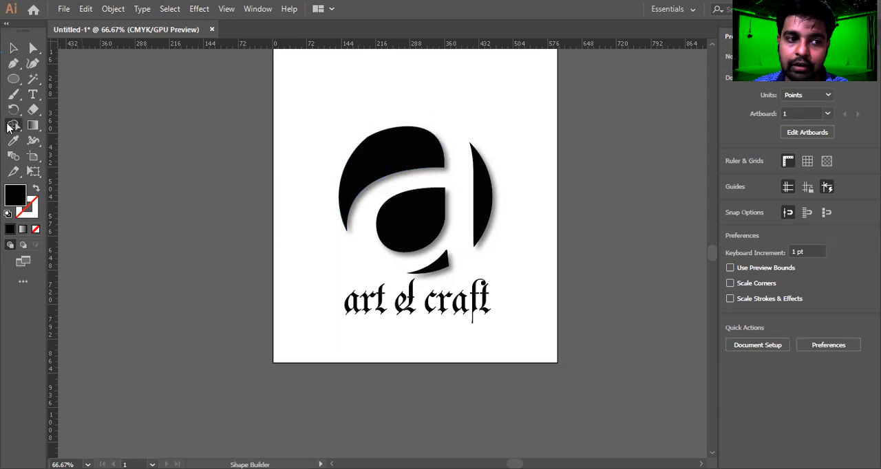
left_click_drag(13, 125, 114, 127)
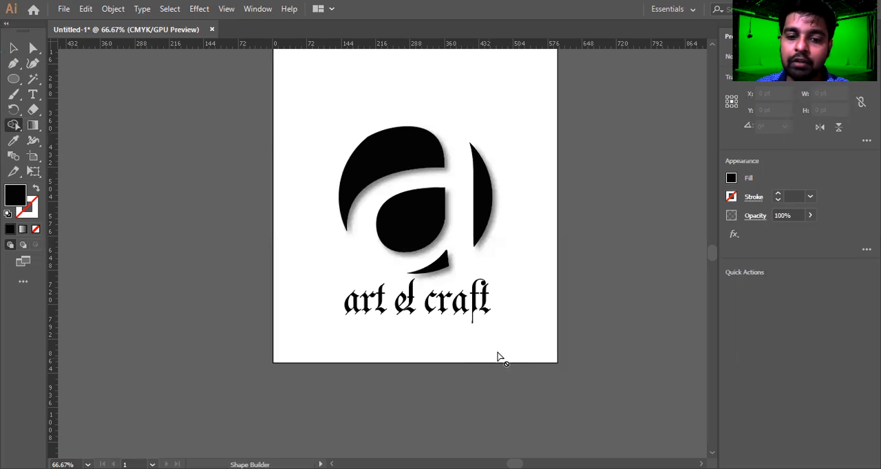
key("v")
left_click(13, 47)
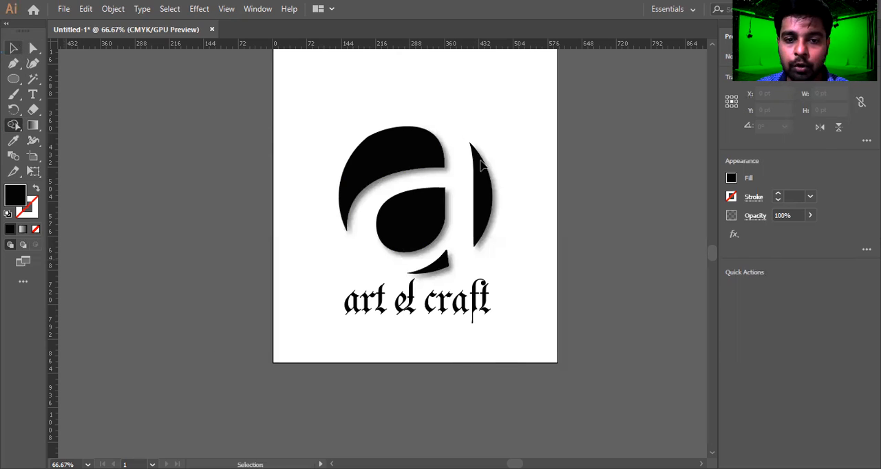
left_click(14, 124)
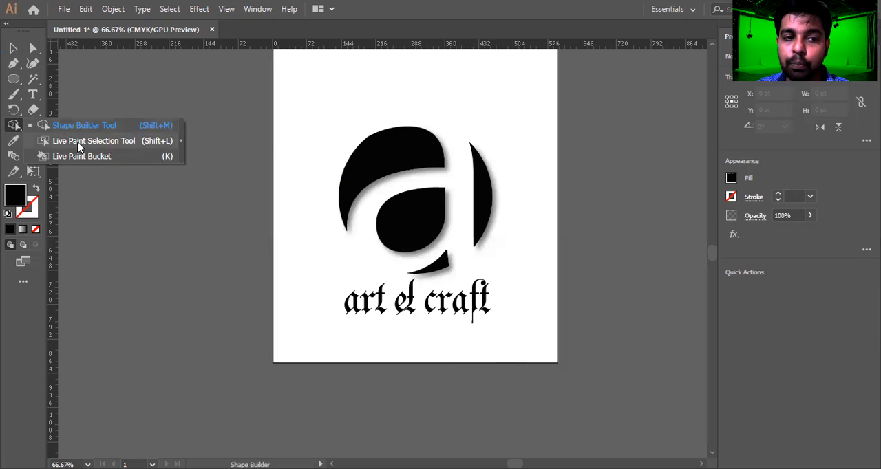
left_click(85, 143)
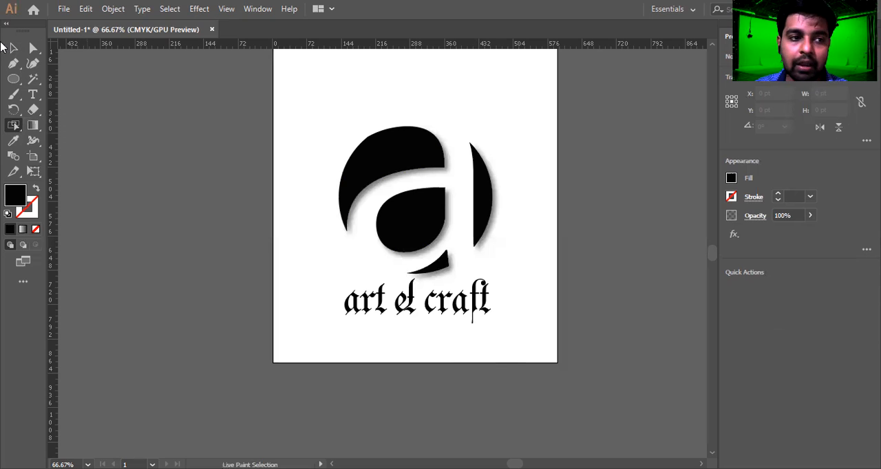
Duplicate the artboard holding the logo to create a second artboard beside it.
left_click(13, 49)
scroll(484, 169, "up", 5)
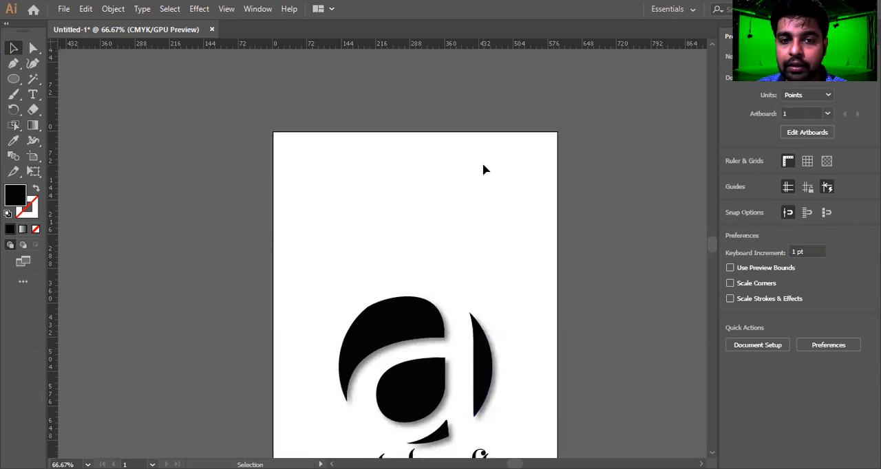
scroll(482, 169, "up", 2)
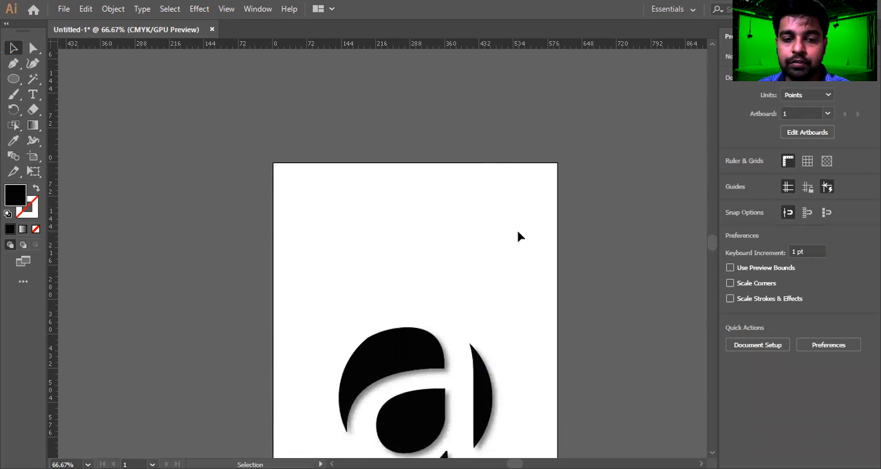
scroll(516, 233, "up", 3)
scroll(506, 223, "down", 3)
key("shift+o")
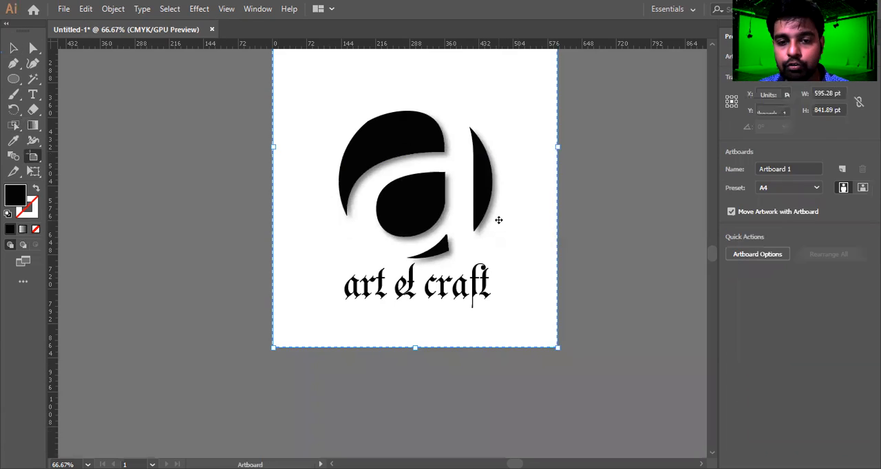
scroll(536, 221, "down", 2)
scroll(535, 222, "down", 4)
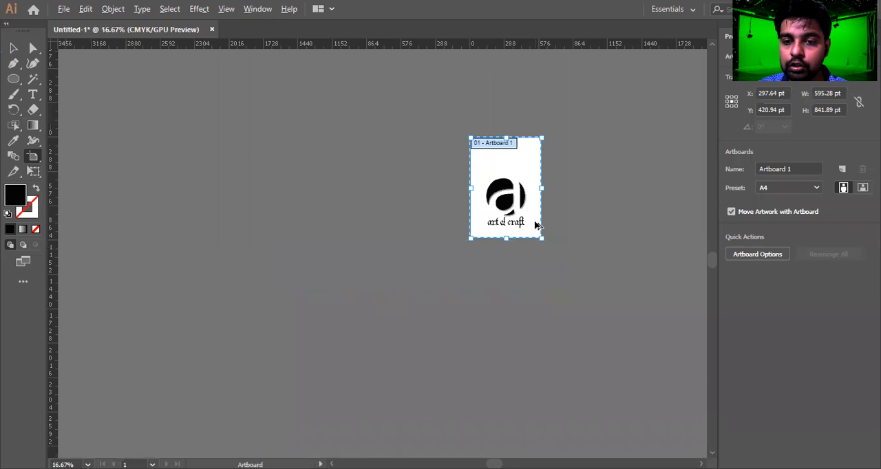
left_click_drag(526, 174, 410, 171)
key("v")
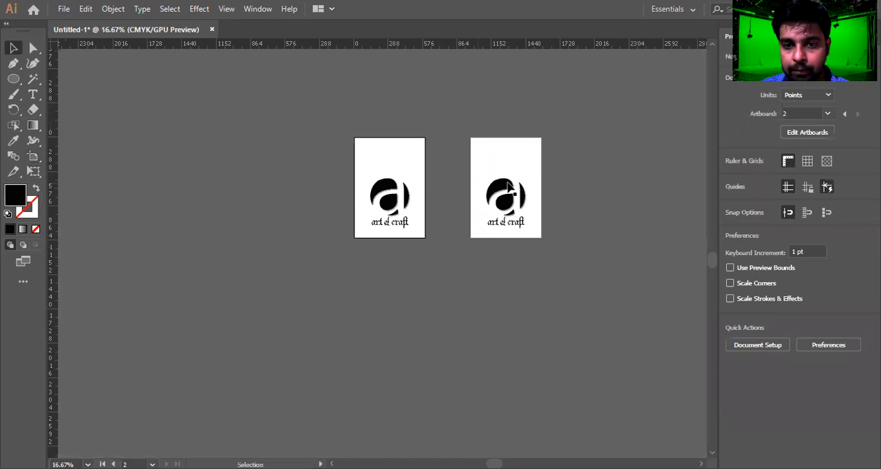
Delete all artwork on the new artboard to leave it blank.
scroll(511, 190, "up", 3)
scroll(392, 175, "left", 3)
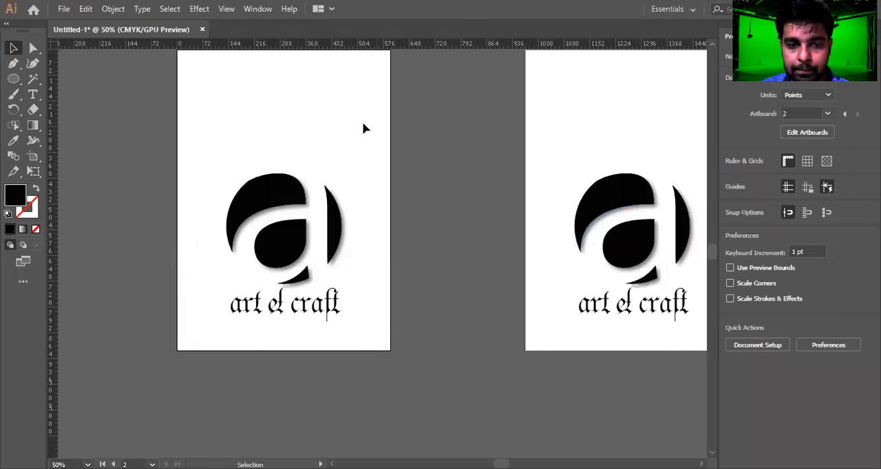
key("ctrl+alt+a")
key("Delete")
left_click_drag(241, 227, 324, 283)
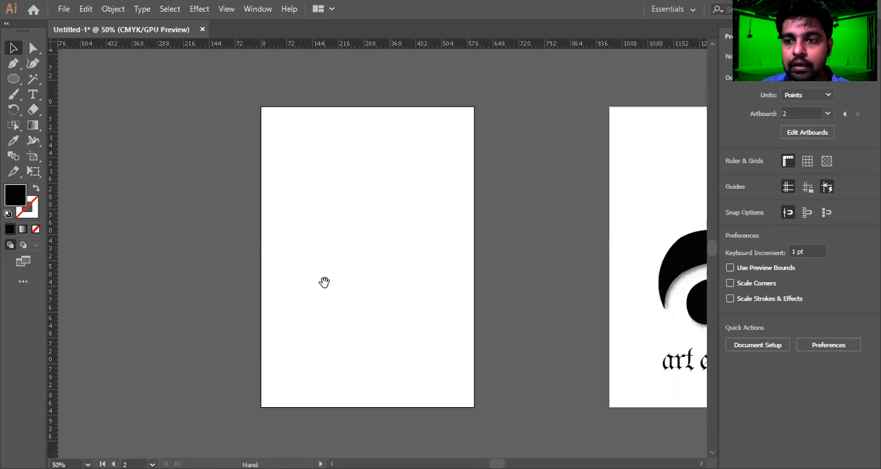
scroll(363, 242, "up", 2)
left_click_drag(364, 244, 401, 41)
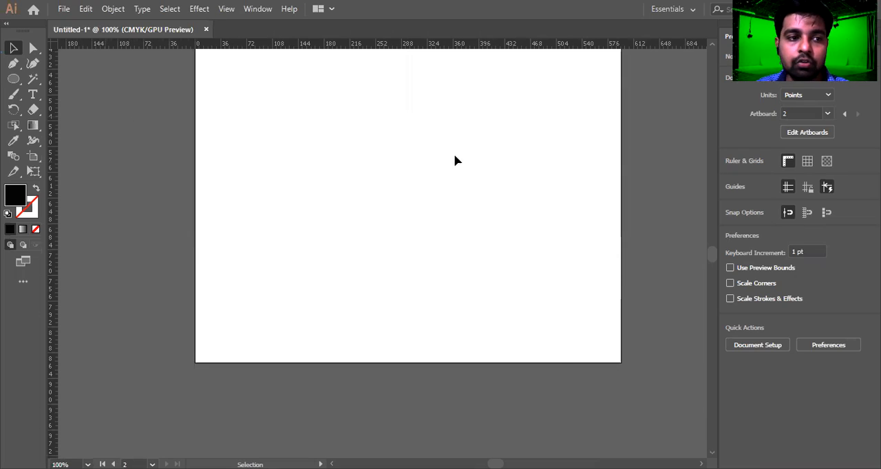
Draw a black circle about 171 pt wide with the Ellipse tool and duplicate it overlapping to its right.
left_click_drag(14, 78, 59, 94)
left_click_drag(266, 72, 472, 280)
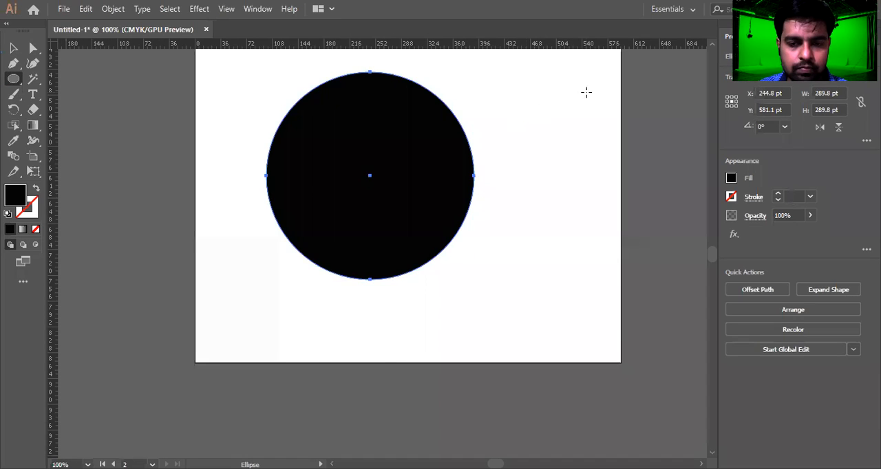
mouse_move(606, 91)
left_mouse_down()
mouse_move(365, 276)
mouse_move(369, 309)
mouse_move(374, 299)
left_mouse_up()
key("ctrl+z")
key("ctrl+z")
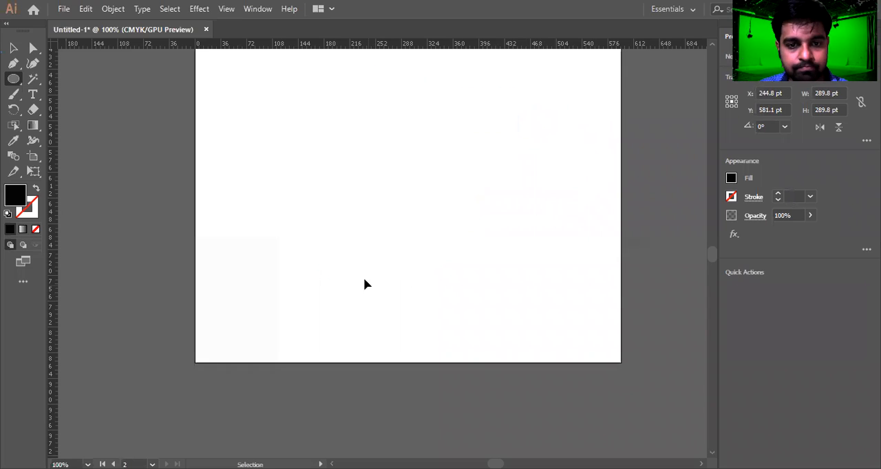
left_click_drag(329, 169, 393, 234)
key("v")
left_click_drag(374, 183, 408, 186)
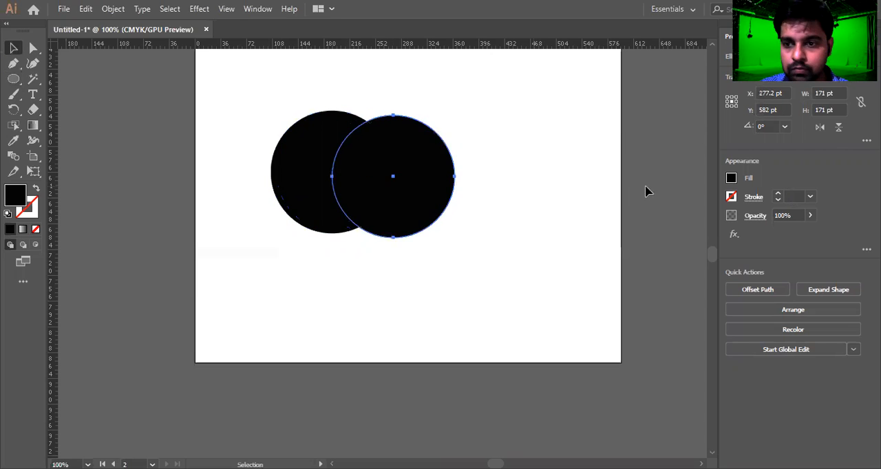
key("ctrl+z")
left_click_drag(342, 189, 397, 185)
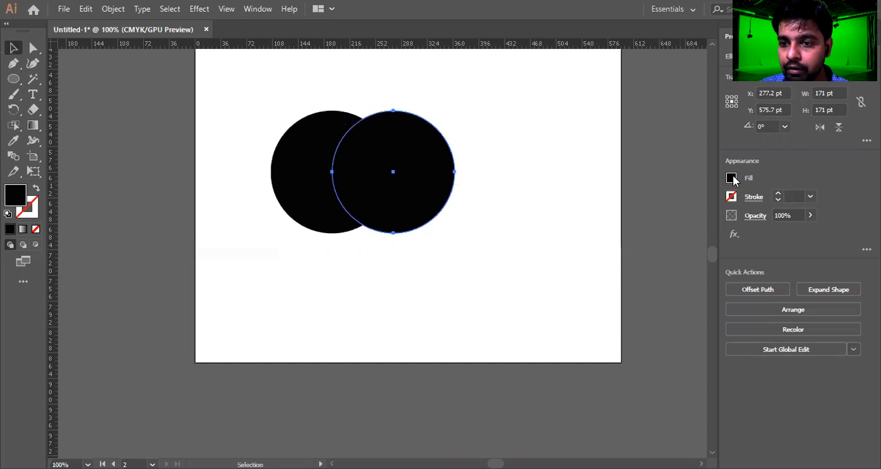
Fill the duplicated circle with red.
left_click(731, 179)
left_click(626, 224)
Duplicate the red circle downward so it overlaps both circles, and fill the copy green.
left_click_drag(389, 204, 367, 261)
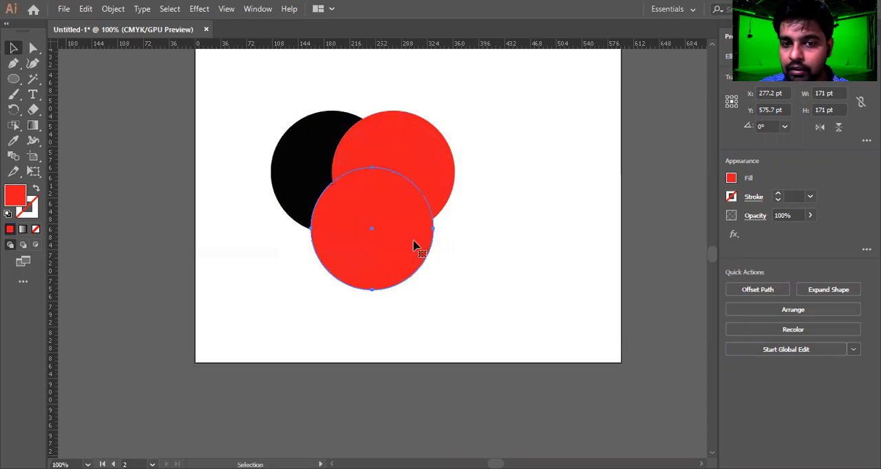
left_click(731, 178)
left_click(645, 224)
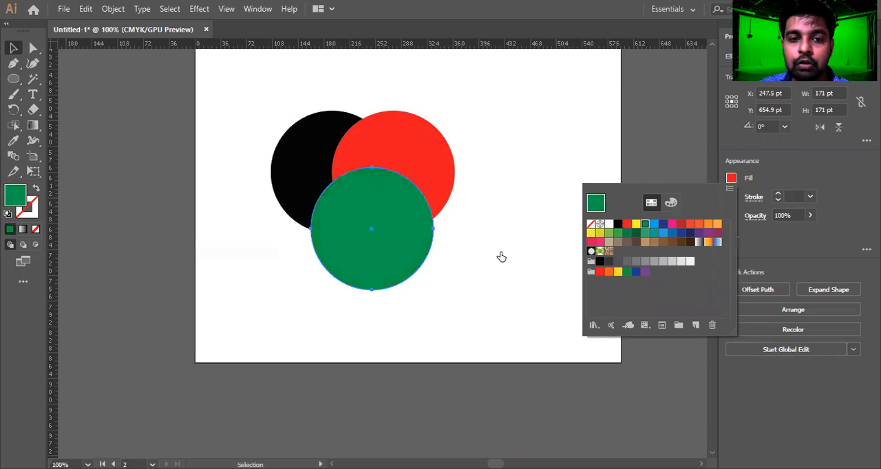
left_click(459, 123)
Try filling all three circles black through the Color Picker, then undo it.
left_click_drag(517, 109, 227, 348)
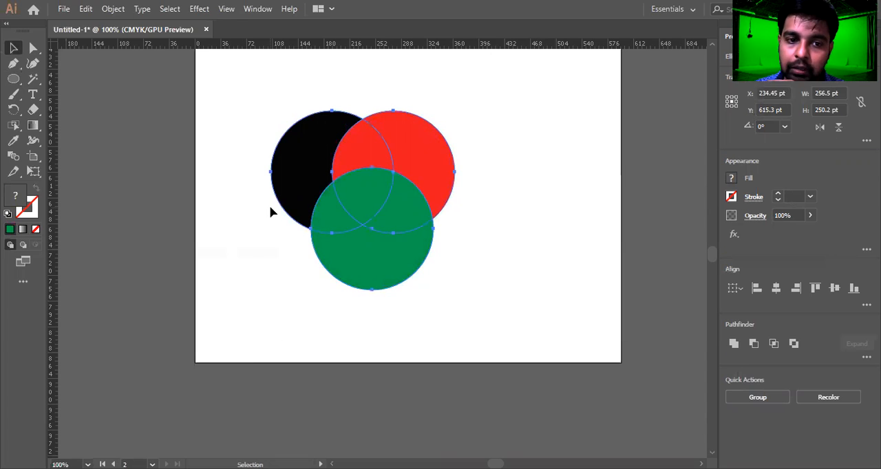
double_click(11, 201)
left_click_drag(643, 255, 672, 289)
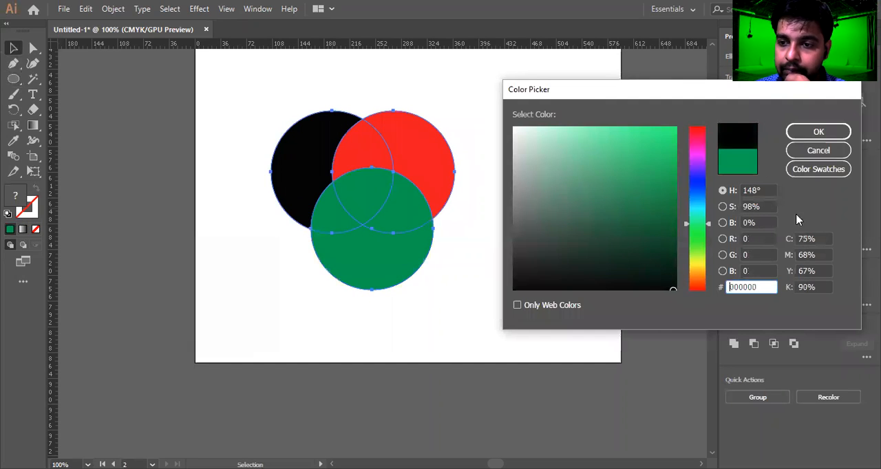
left_click(818, 131)
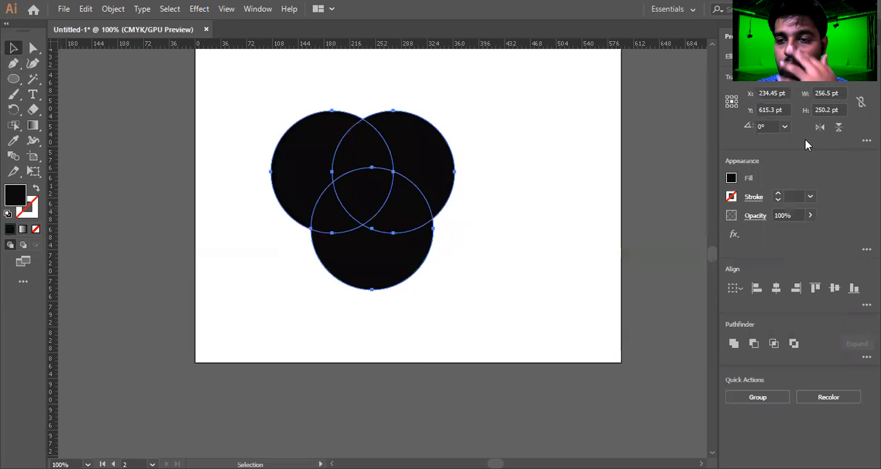
left_click(568, 250)
key("ctrl+z")
left_click(413, 361)
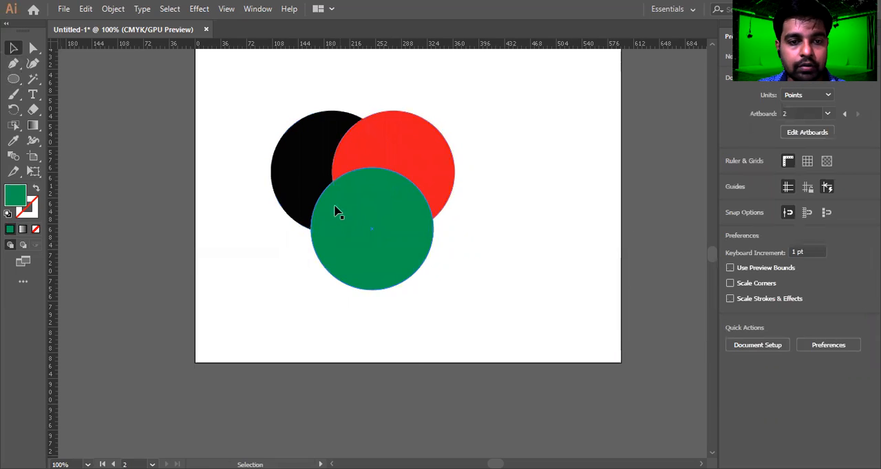
Select all three overlapping circles and make them into a Live Paint group.
left_click(296, 175)
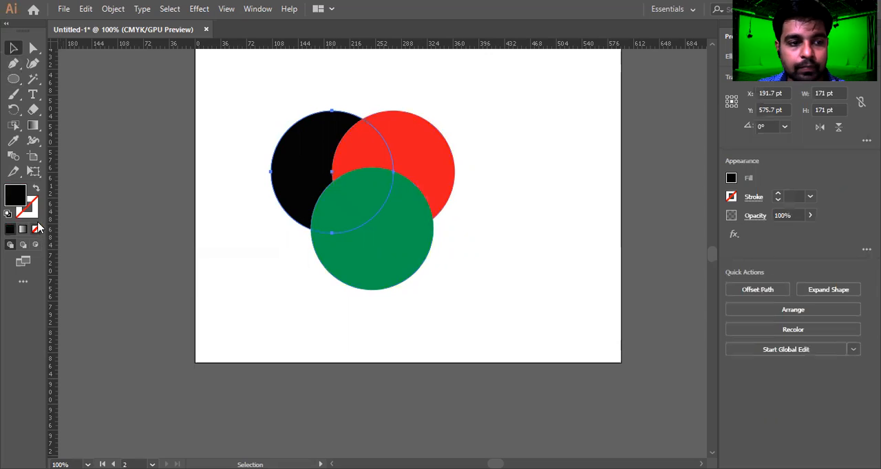
left_click(424, 256)
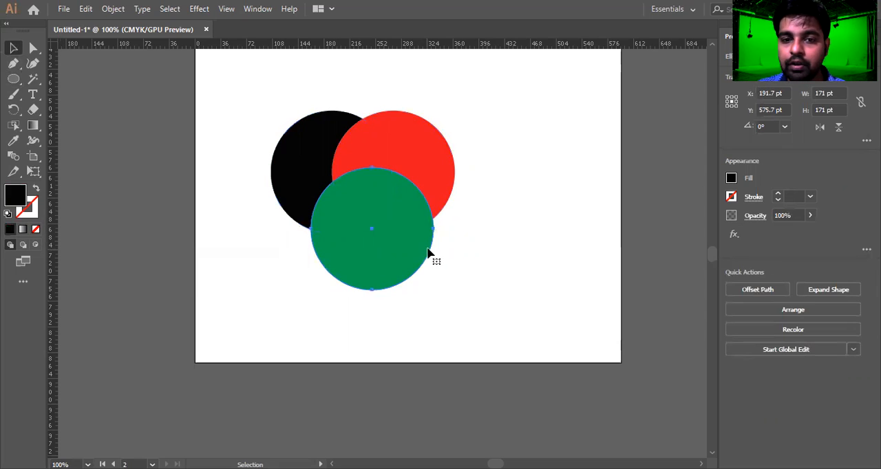
left_click_drag(452, 97, 230, 293)
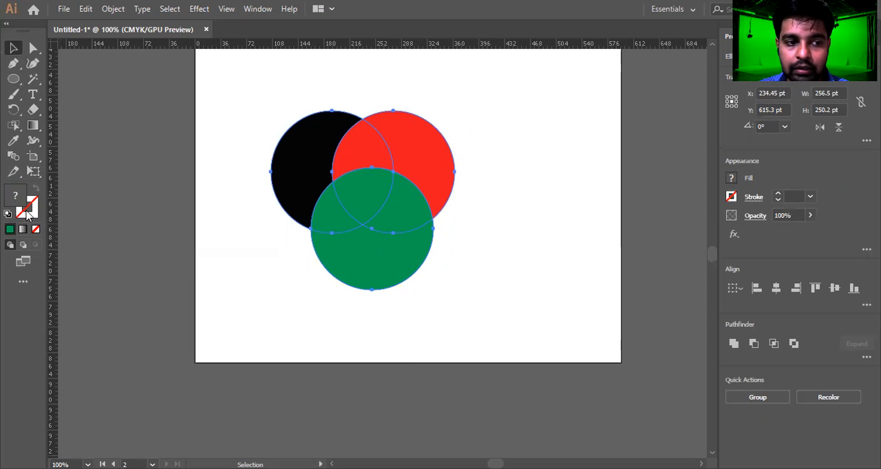
left_click_drag(250, 100, 547, 303)
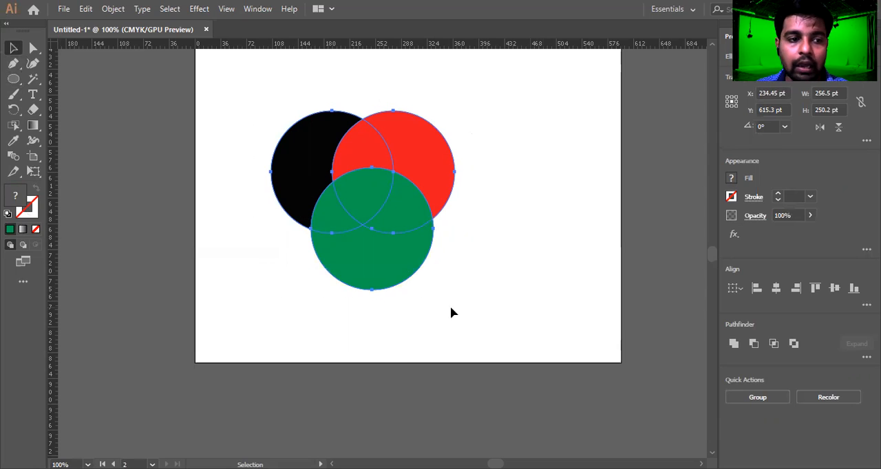
left_click(12, 110)
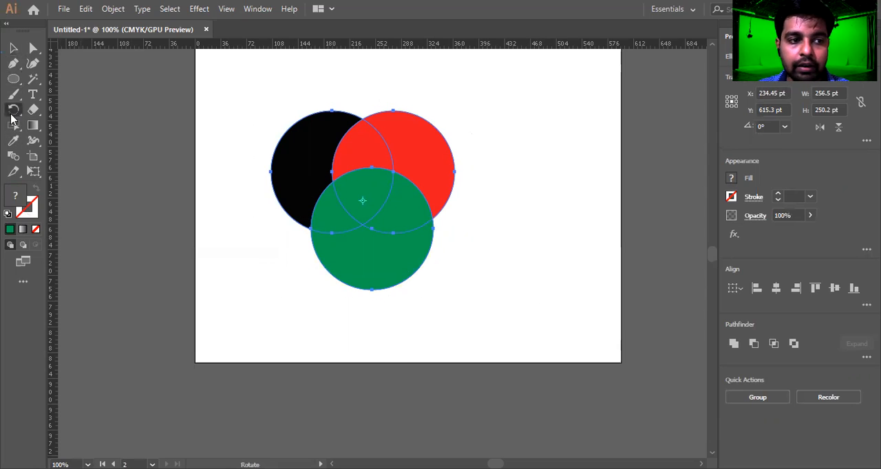
left_click(11, 117)
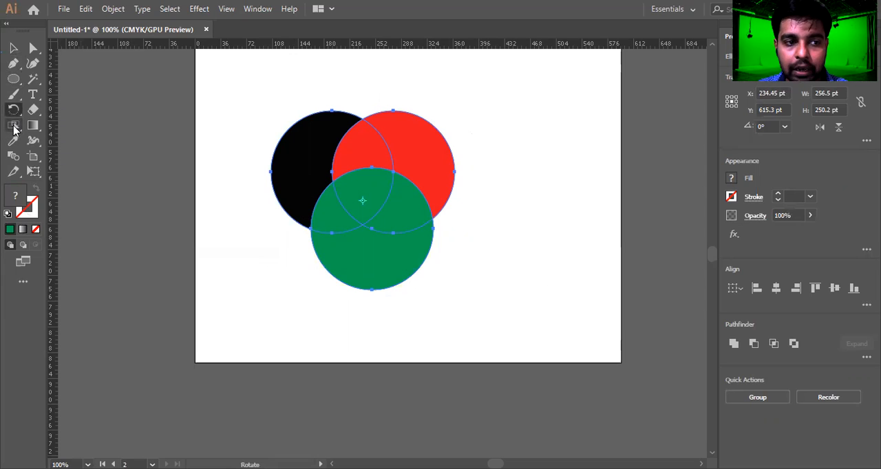
left_click_drag(15, 127, 75, 144)
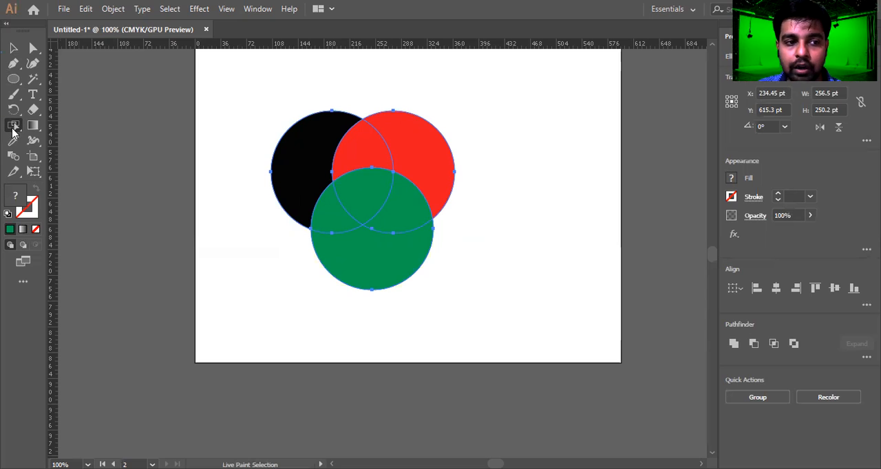
left_click_drag(13, 130, 68, 145)
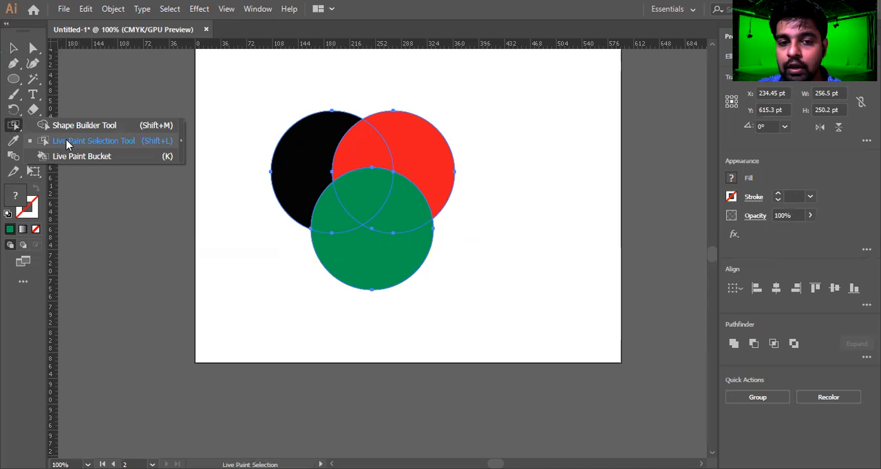
mouse_move(232, 103)
left_mouse_down()
mouse_move(297, 169)
mouse_move(530, 309)
mouse_move(522, 305)
left_mouse_up()
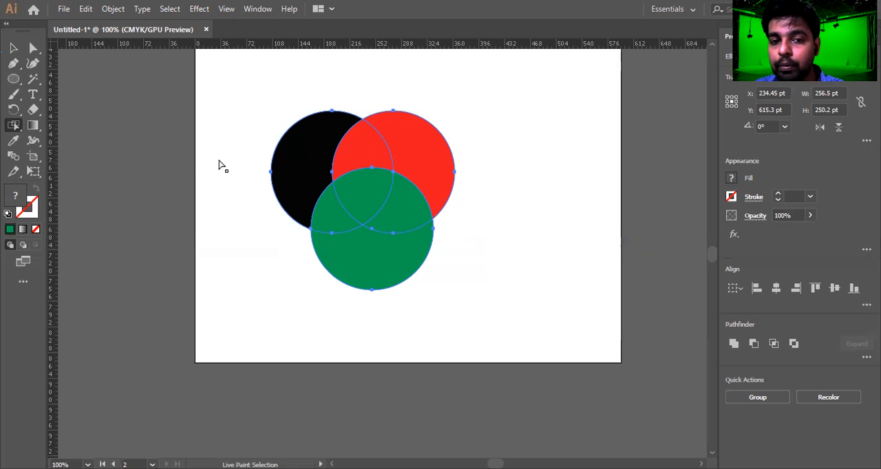
left_click_drag(223, 91, 565, 318)
mouse_move(16, 126)
left_mouse_down()
mouse_move(157, 148)
mouse_move(153, 141)
left_mouse_up()
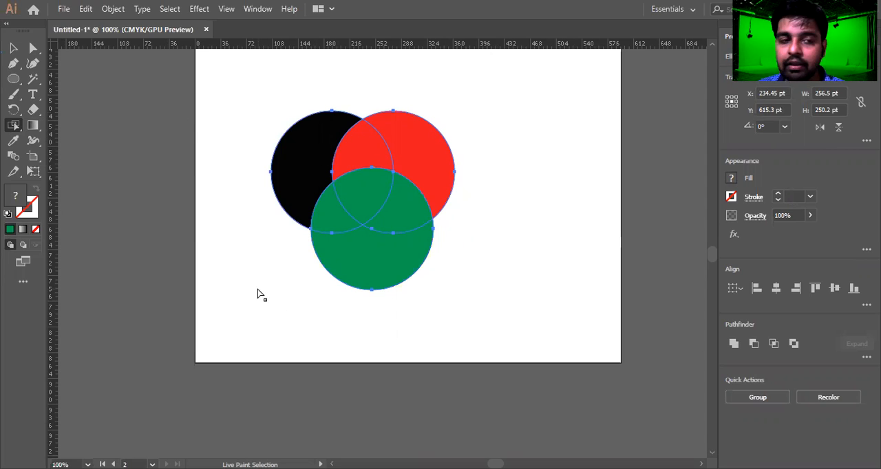
left_click(114, 9)
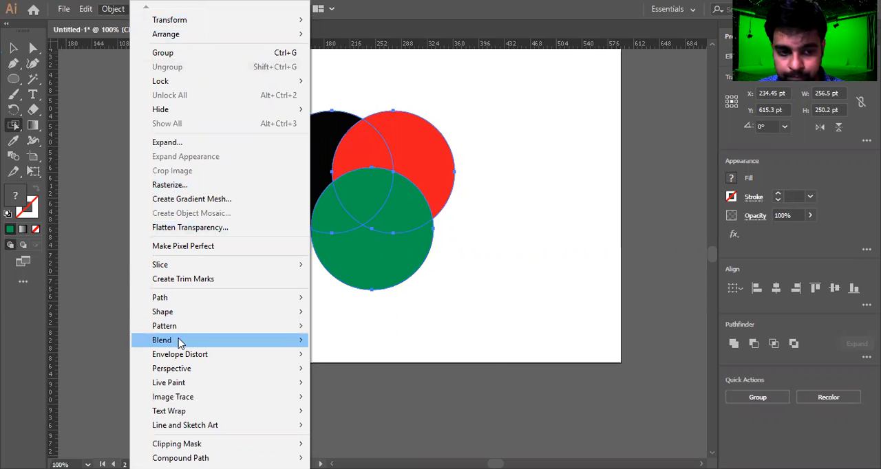
mouse_move(197, 390)
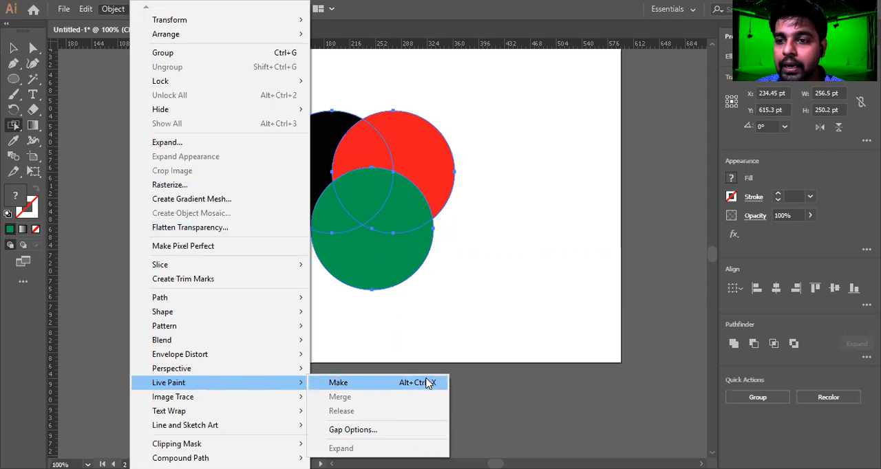
left_click(429, 384)
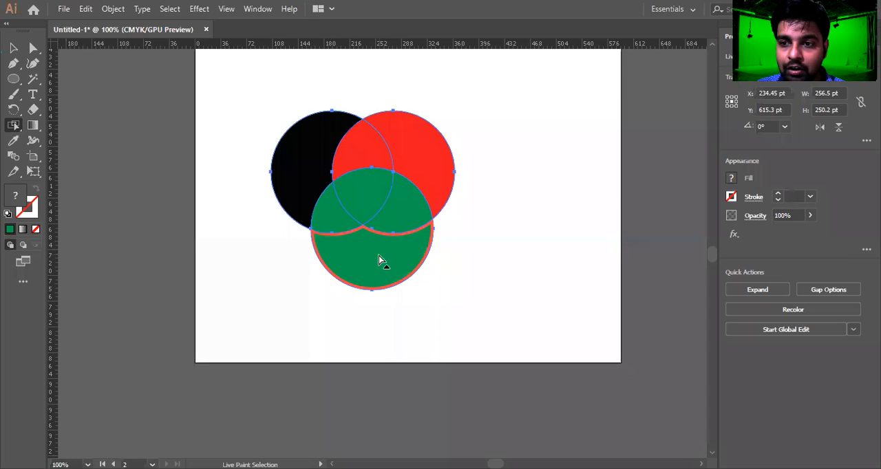
Examine the Live Paint group by selecting its individual faces and overlaps one at a time.
left_click(113, 8)
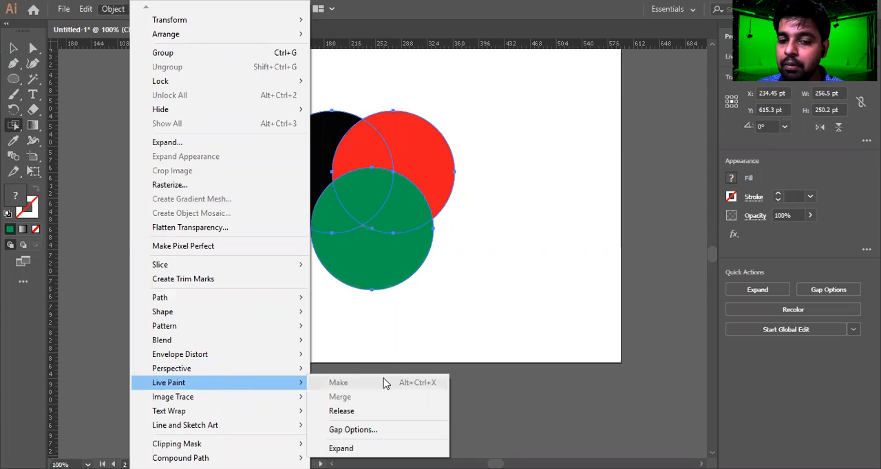
left_click(322, 122)
left_click(314, 131)
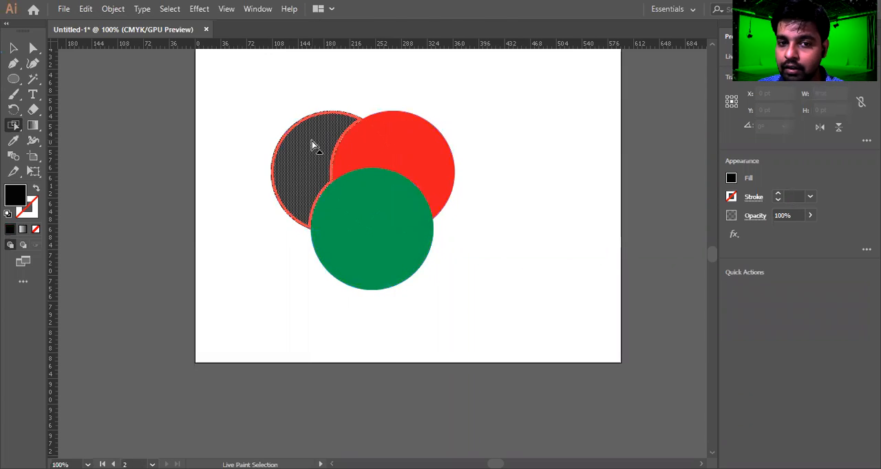
left_click(365, 148)
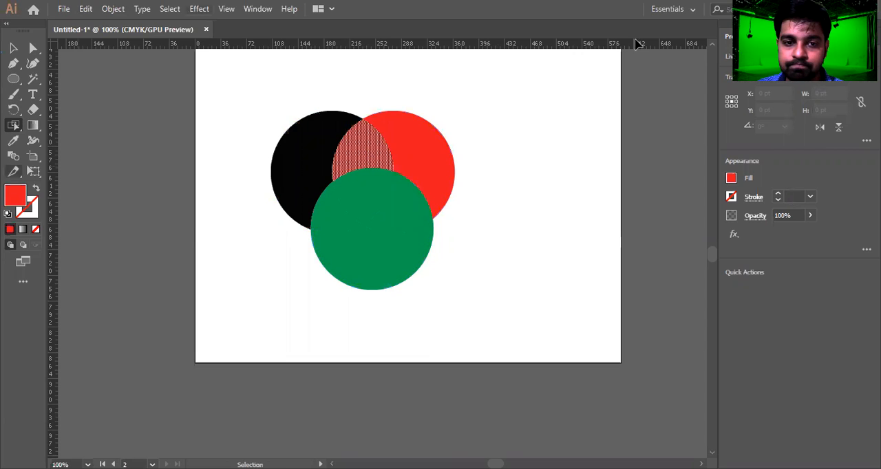
left_click(439, 157)
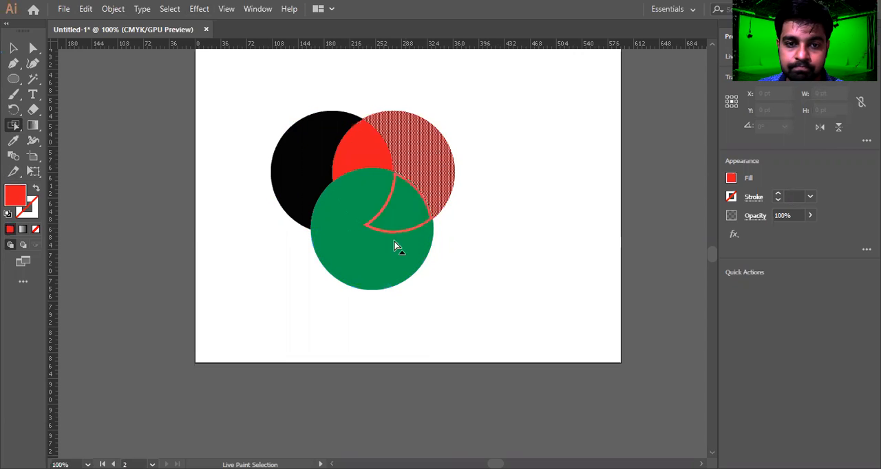
left_click(394, 241)
left_click(390, 205)
left_click(359, 209)
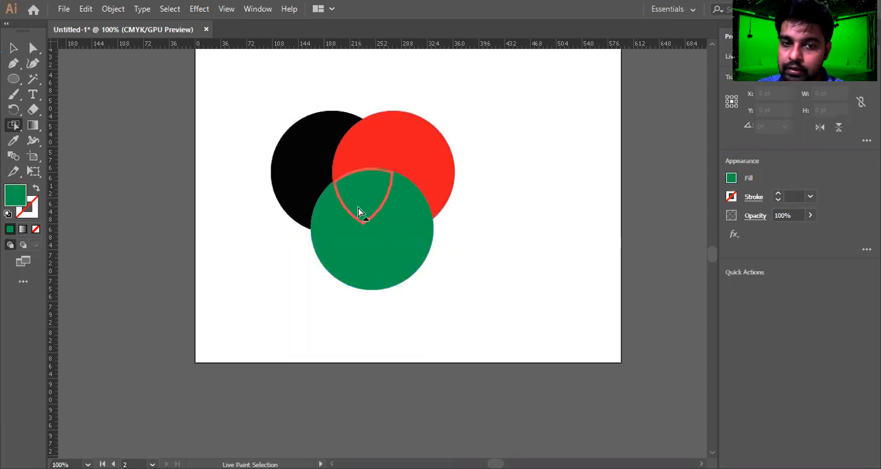
left_click(327, 218)
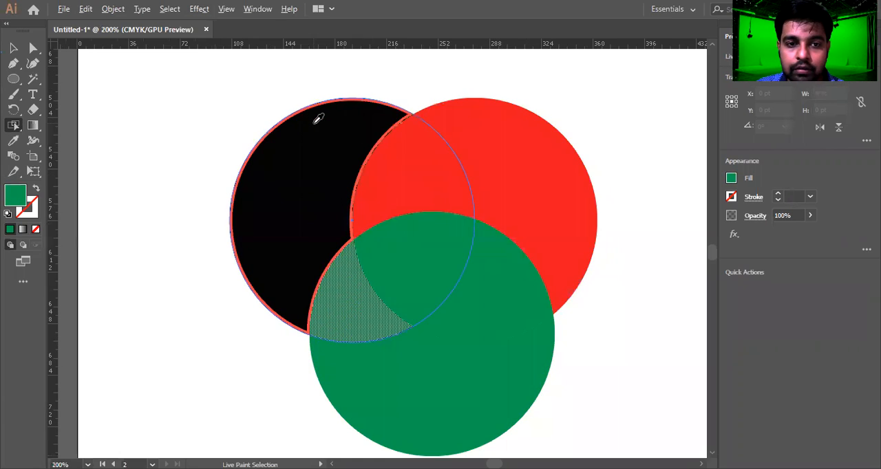
Fill the left circle's outer face with a dark red using the Color Picker.
scroll(314, 118, "up", 2)
left_click(342, 136)
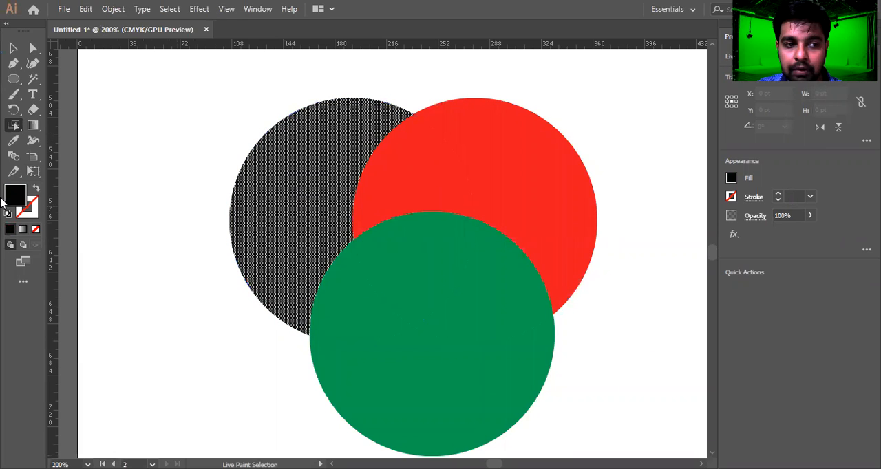
double_click(14, 198)
mouse_move(580, 220)
left_mouse_down()
mouse_move(621, 190)
mouse_move(696, 169)
left_mouse_up()
left_click(818, 131)
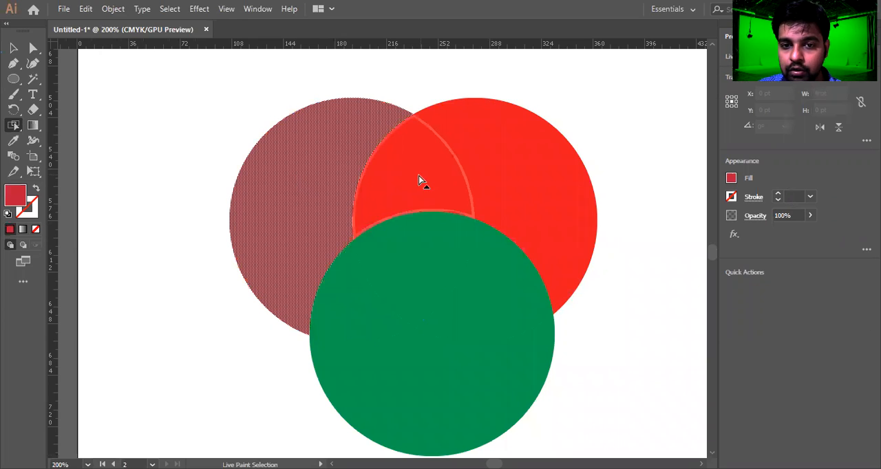
Fill the lens where the left and right circles overlap with blue (0326D6).
left_click(403, 192)
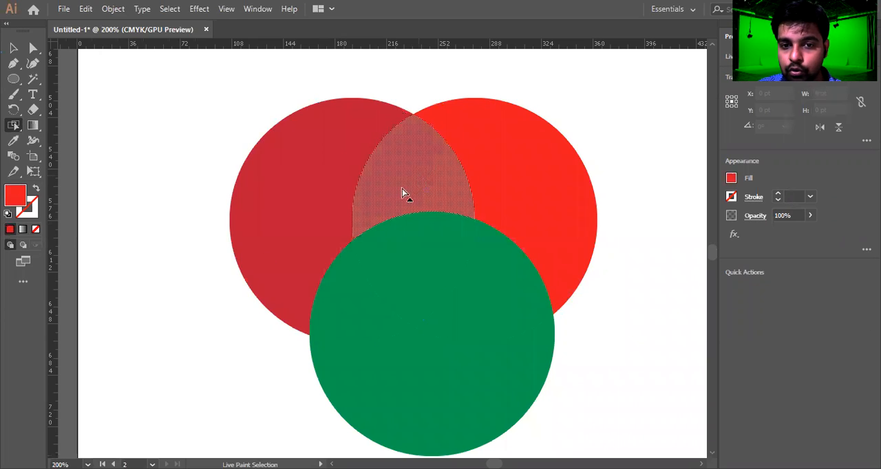
left_click(537, 147, "shift")
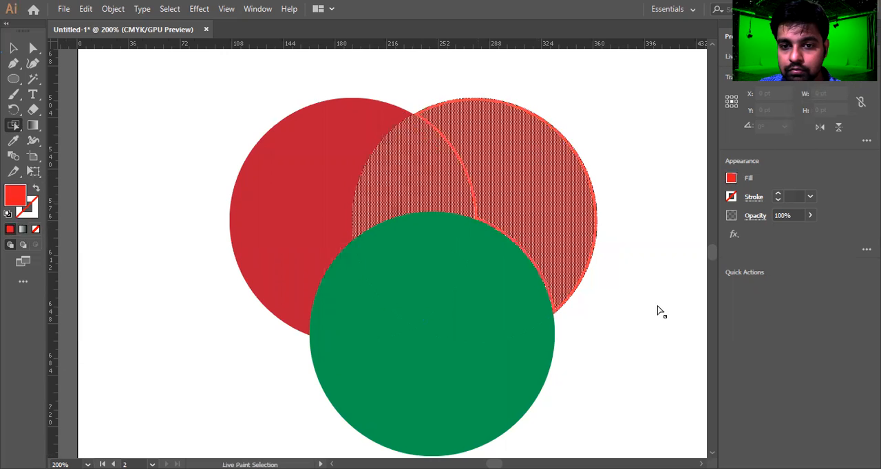
double_click(481, 360)
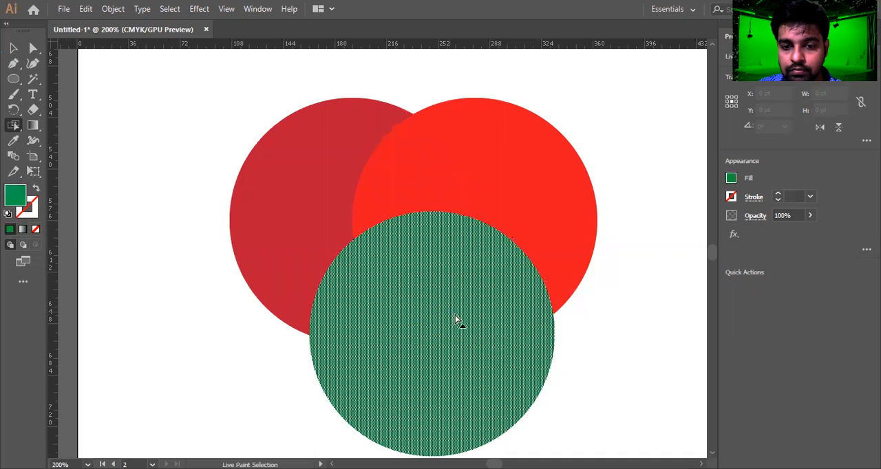
left_click(421, 179)
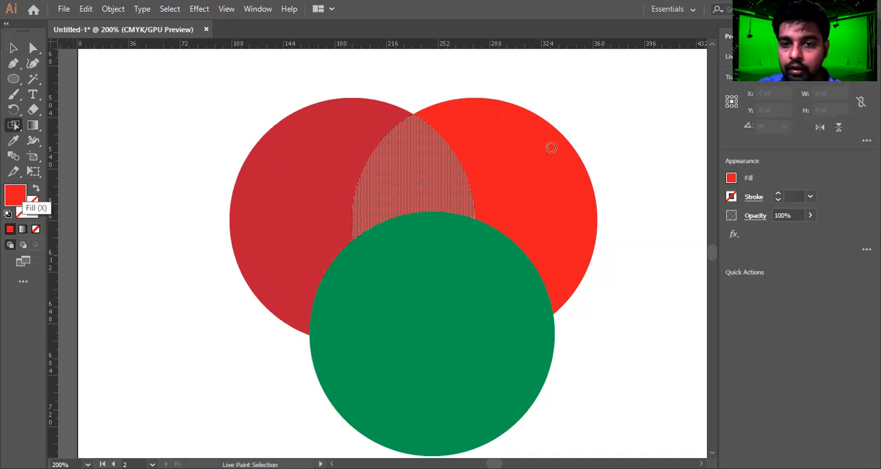
double_click(17, 201)
left_click(666, 177)
left_click(670, 169)
left_click(676, 180)
left_click(674, 149)
left_click(674, 153)
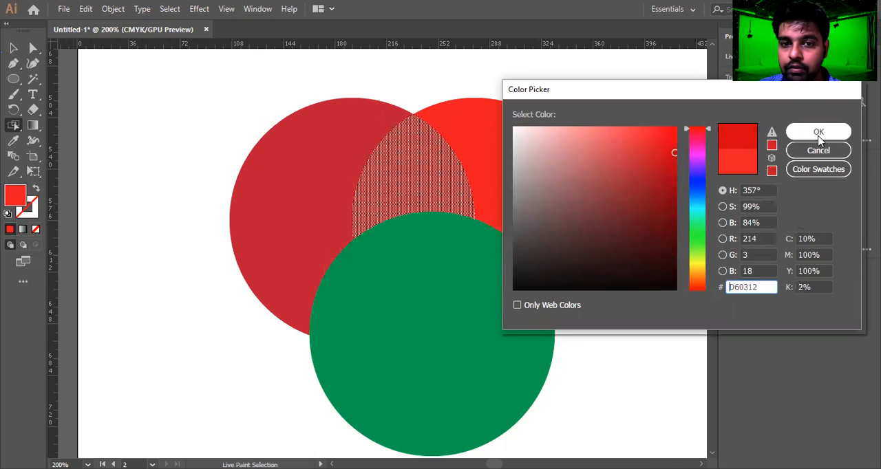
left_click(697, 186)
left_click(819, 130)
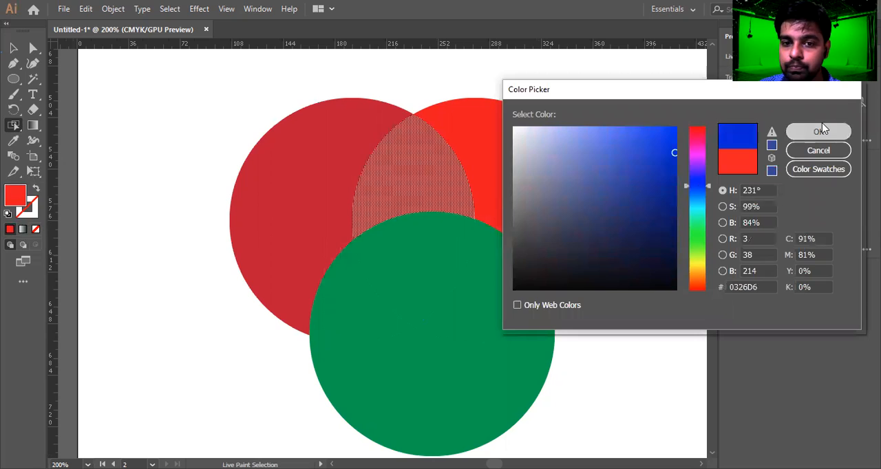
Fill the right circle's outer face with yellow (E8C221).
left_click(563, 181)
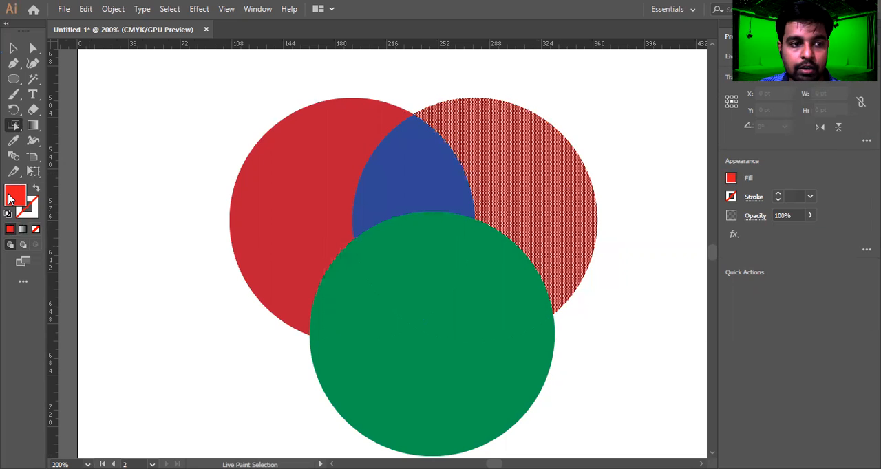
double_click(10, 199)
left_click(653, 142)
left_click(697, 268)
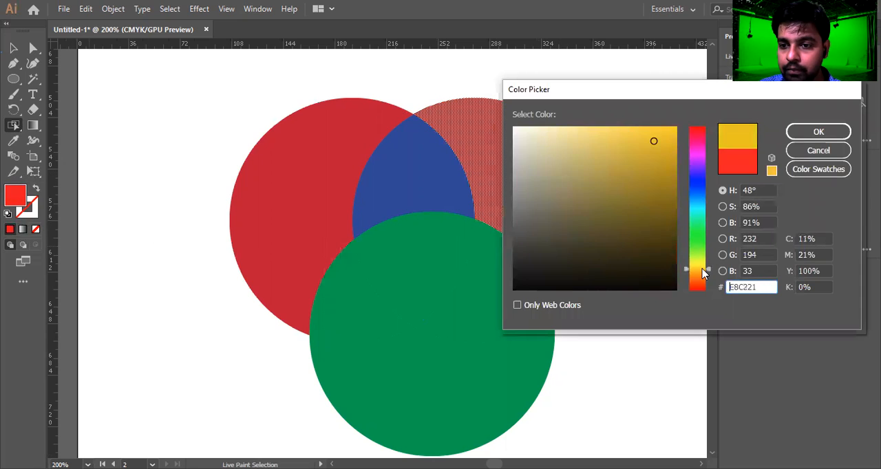
left_click(836, 132)
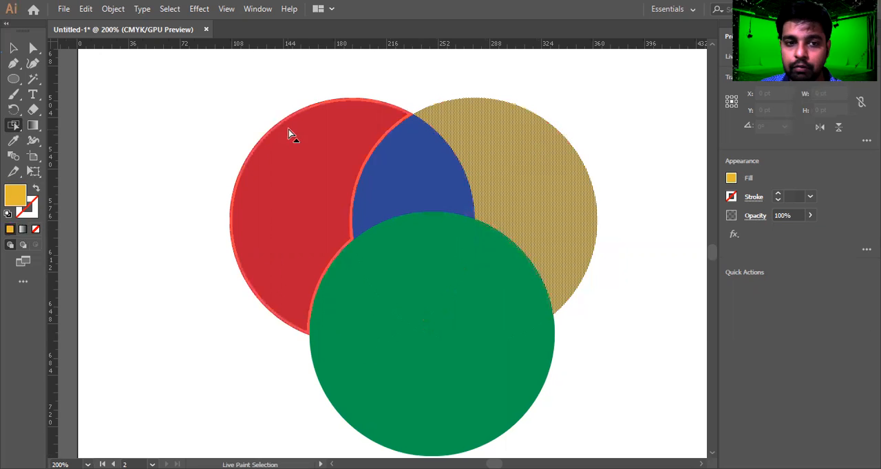
Select the left circle's outer edge and give it a black stroke.
scroll(291, 103, "up", 6)
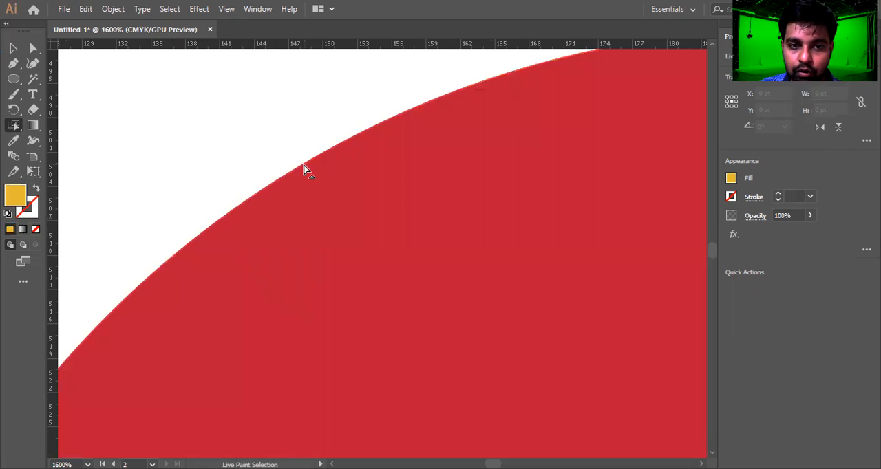
left_click(306, 169)
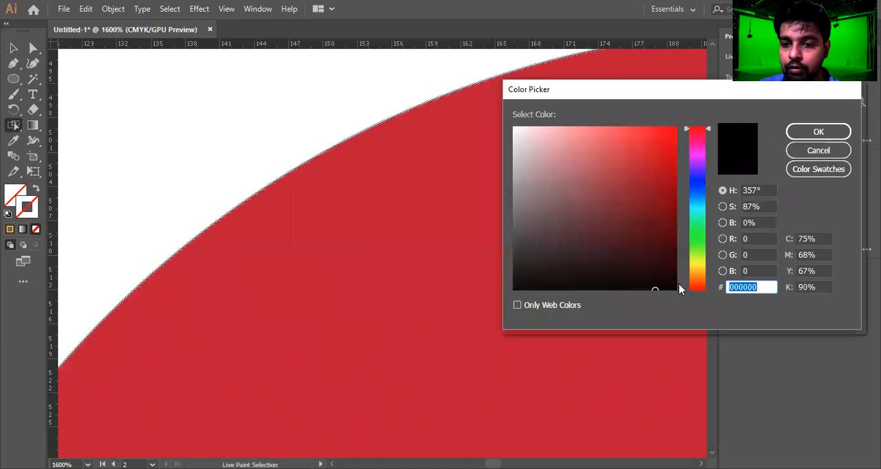
mouse_move(654, 289)
left_mouse_down()
mouse_move(661, 277)
mouse_move(677, 290)
left_mouse_up()
left_click(818, 131)
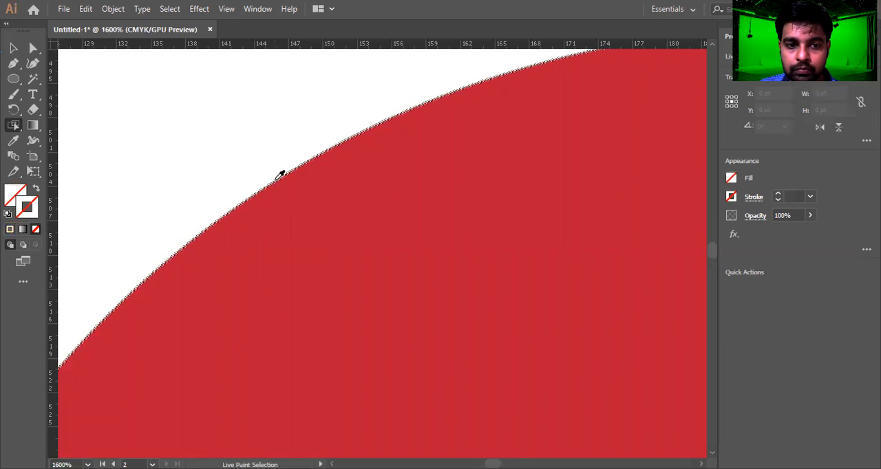
scroll(273, 182, "down", 6)
scroll(278, 177, "up", 2)
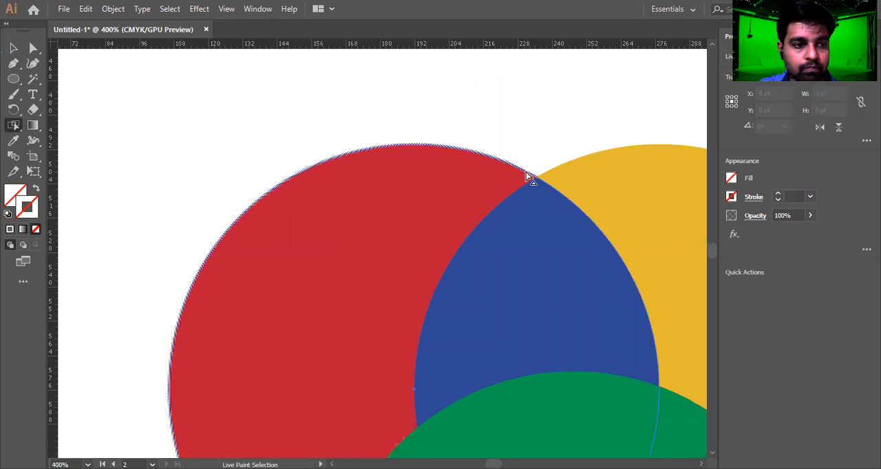
left_click(10, 231)
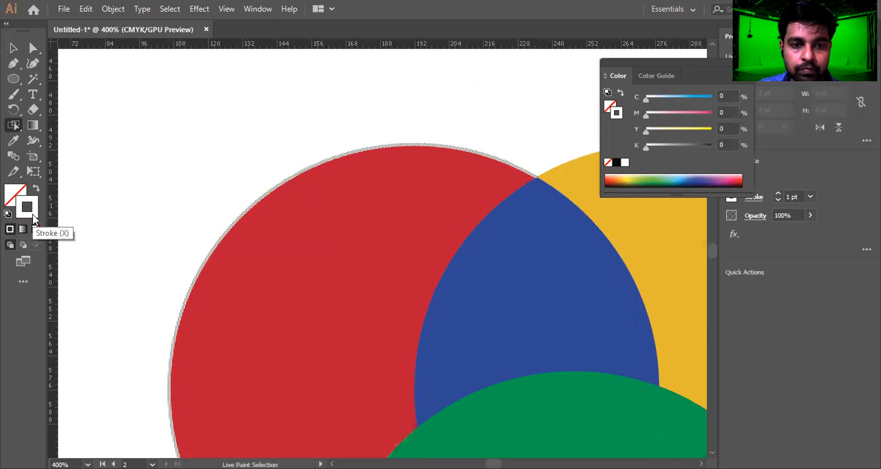
double_click(33, 219)
left_click(677, 289)
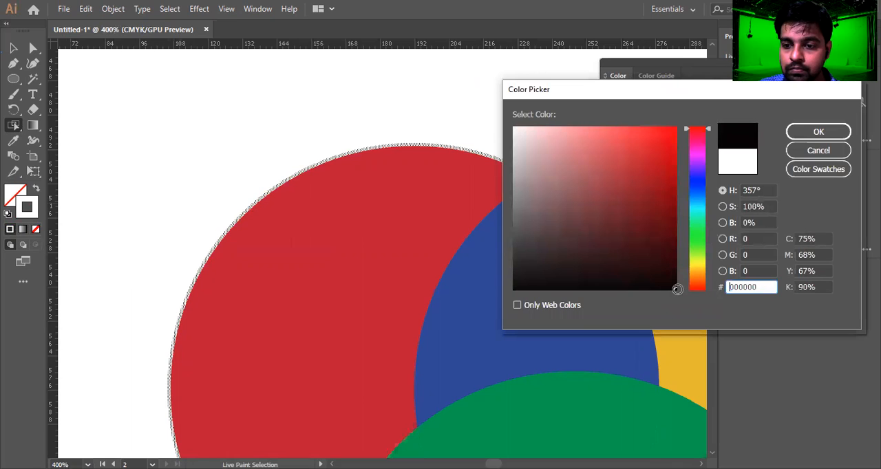
left_click(819, 132)
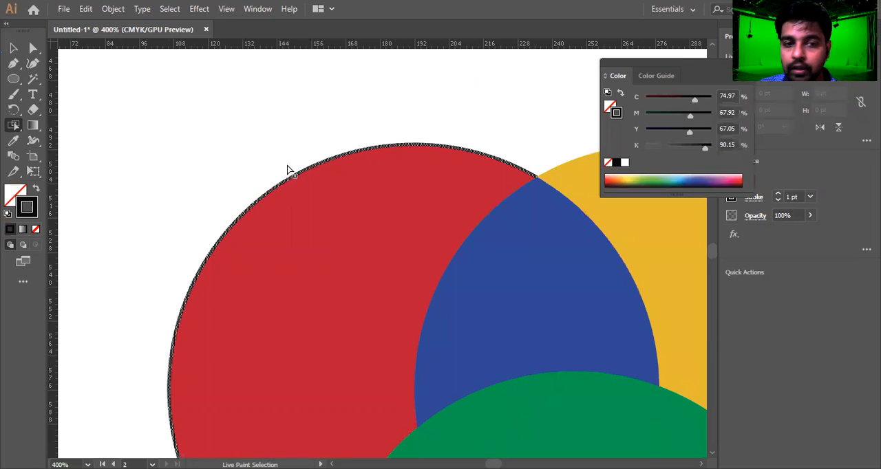
Select the yellow circle's outer edge and give it a red stroke.
scroll(291, 150, "down", 5)
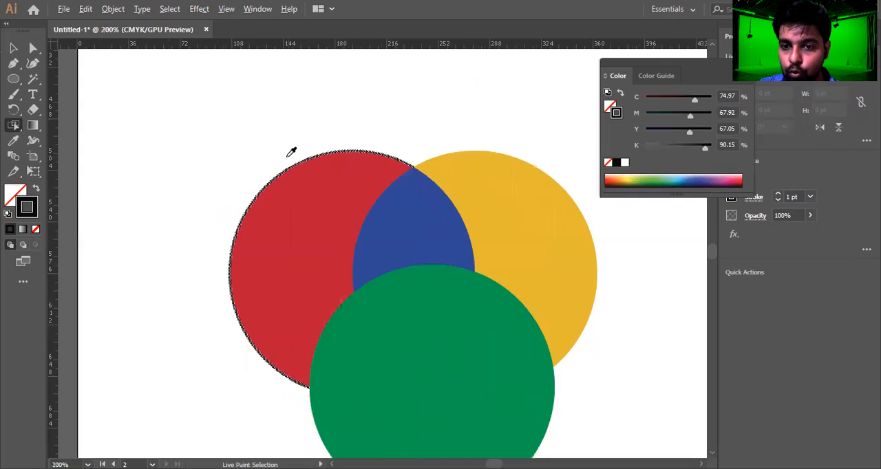
scroll(448, 247, "up", 6)
left_click_drag(502, 205, 295, 340)
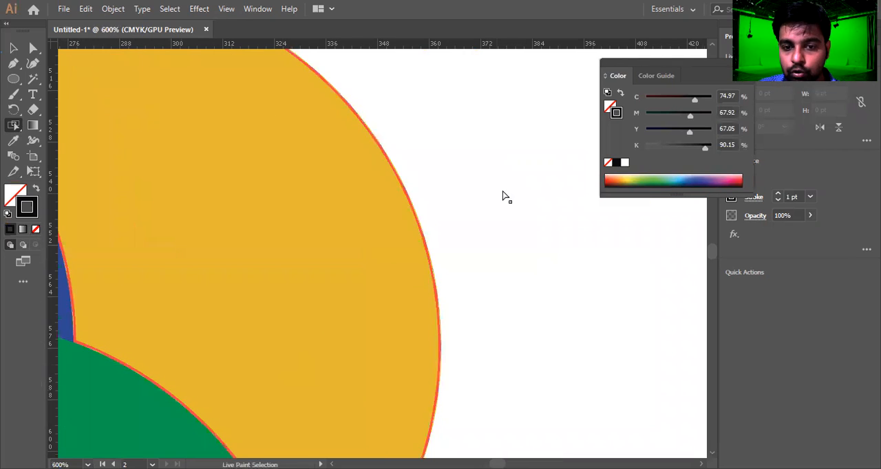
left_click(421, 208)
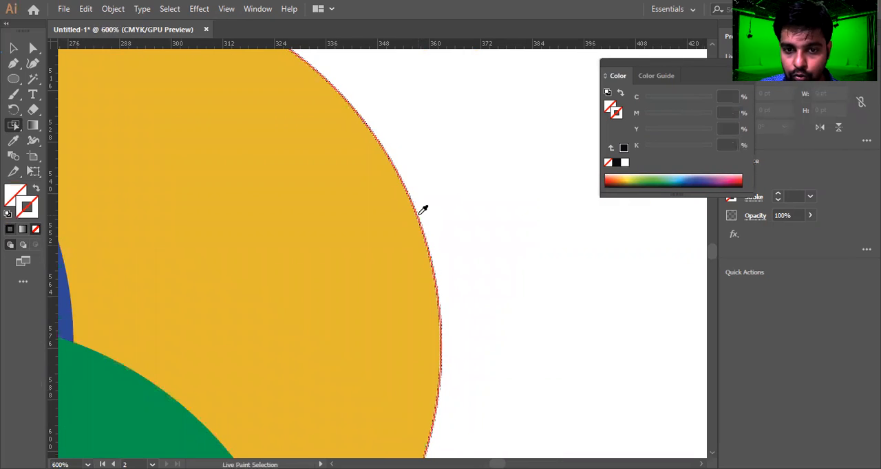
scroll(416, 209, "up", 10)
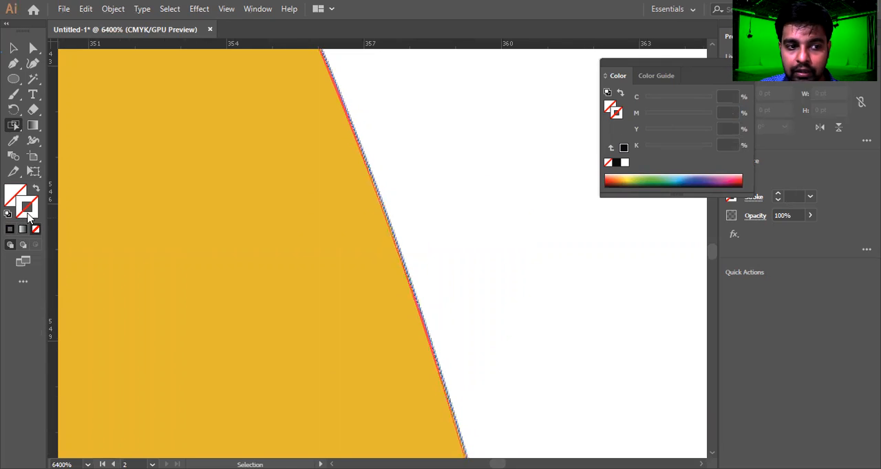
left_click(10, 230)
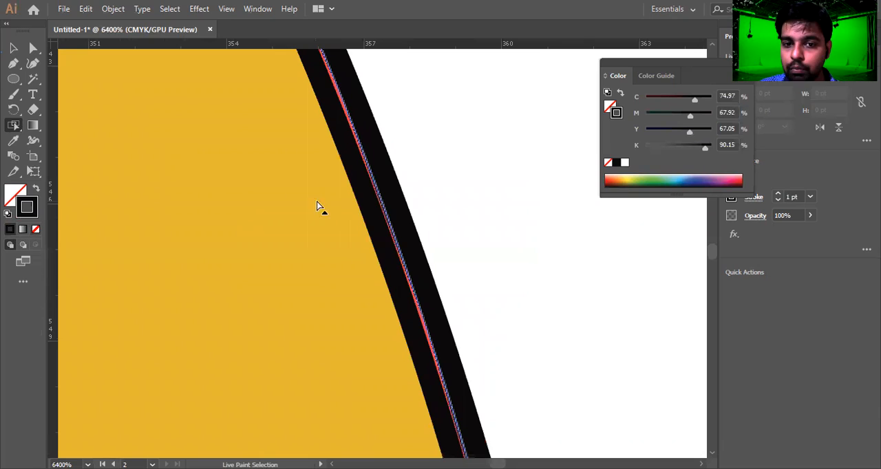
left_click(390, 218)
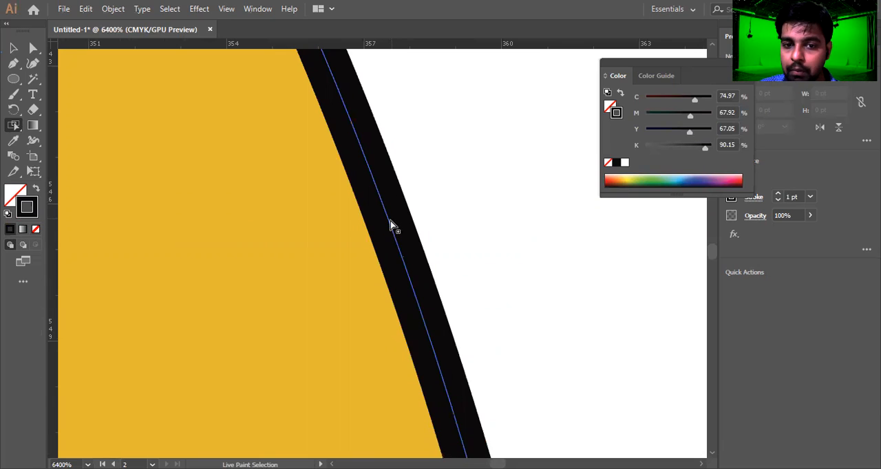
scroll(399, 255, "down", 6)
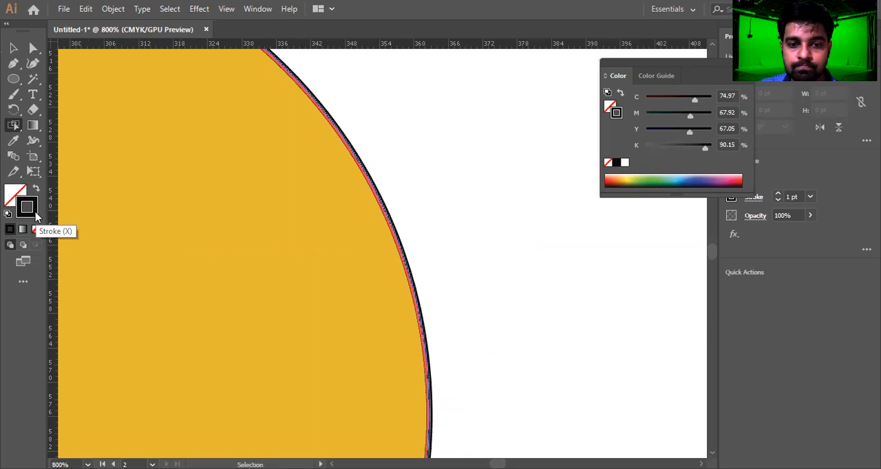
double_click(38, 217)
left_click(600, 127)
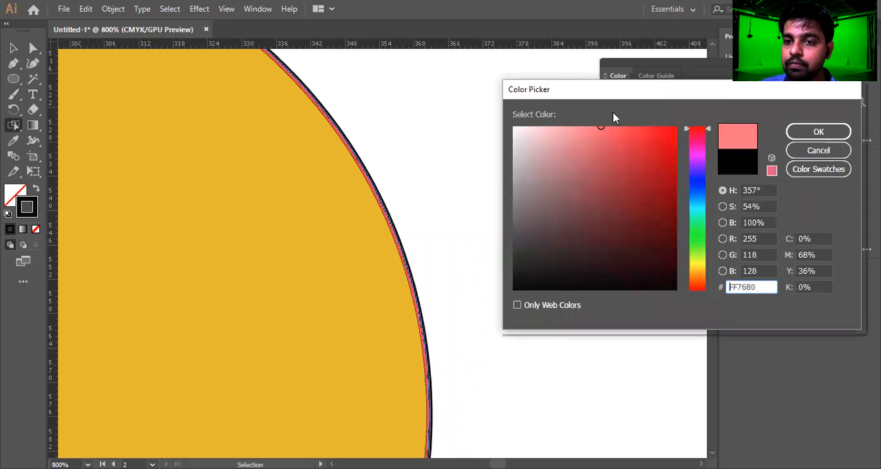
left_click_drag(644, 147, 669, 127)
left_click(818, 132)
key("ctrl+1")
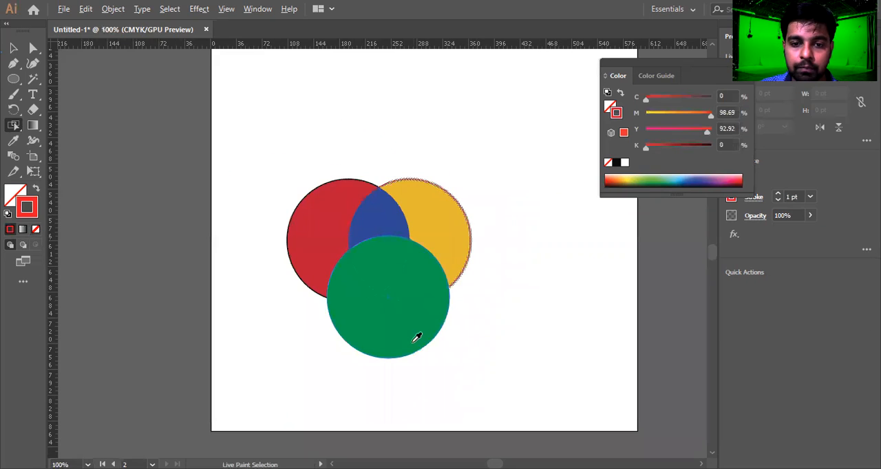
Select the green circle's outer edge and give it a red stroke (ED0012).
scroll(416, 337, "up", 3)
left_click(467, 339)
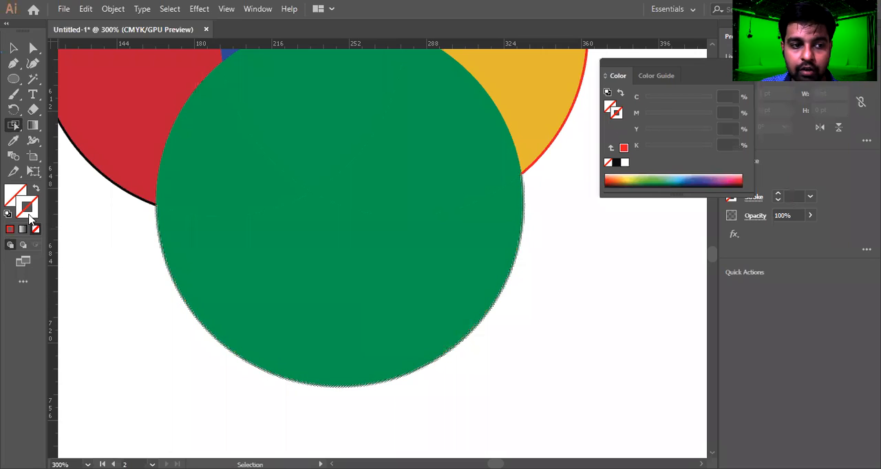
double_click(27, 210)
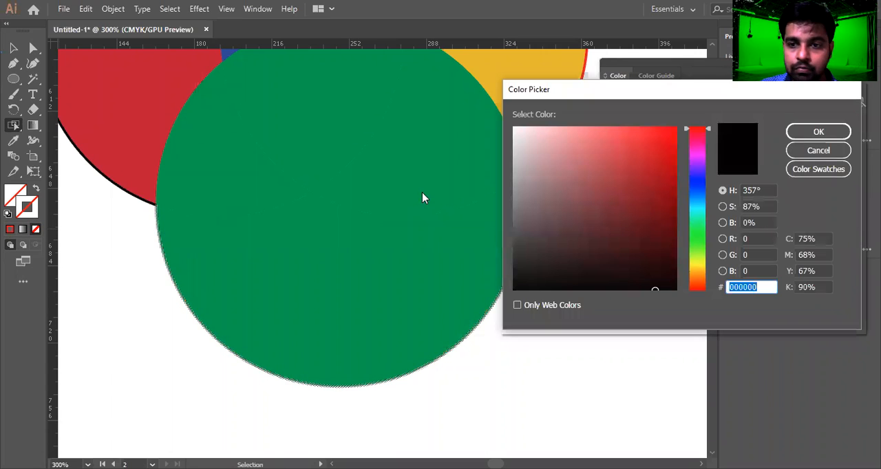
left_click(674, 142)
left_click(828, 131)
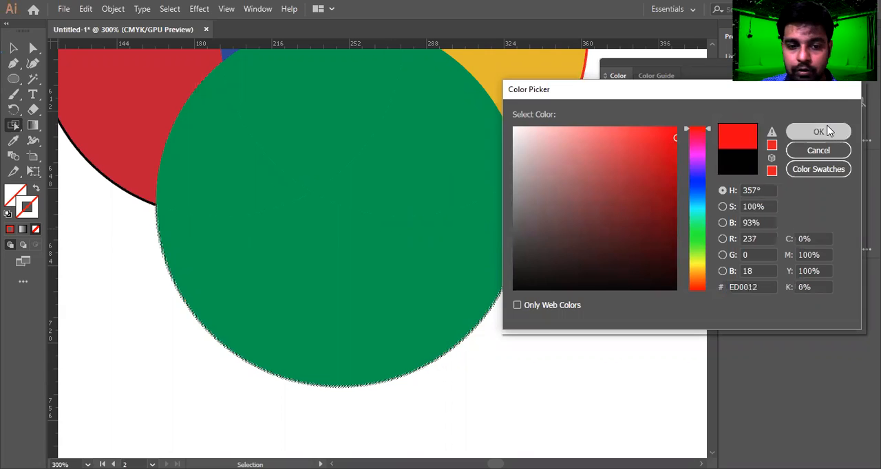
Select the curved edge running across the green circle and apply the red stroke colour to it.
scroll(452, 312, "down", 3)
scroll(372, 307, "up", 4)
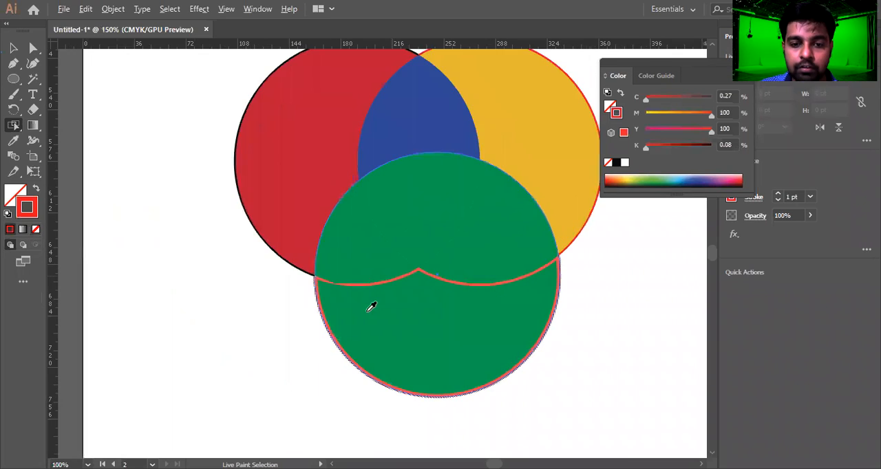
scroll(320, 261, "up", 4)
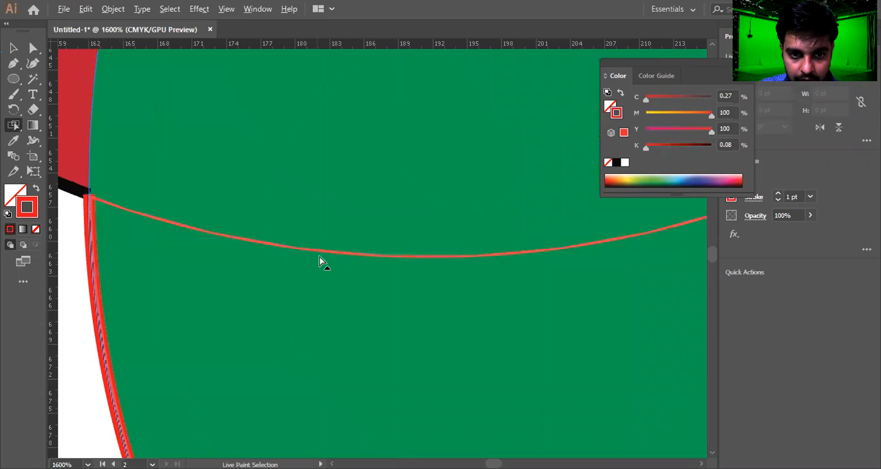
left_click(331, 257)
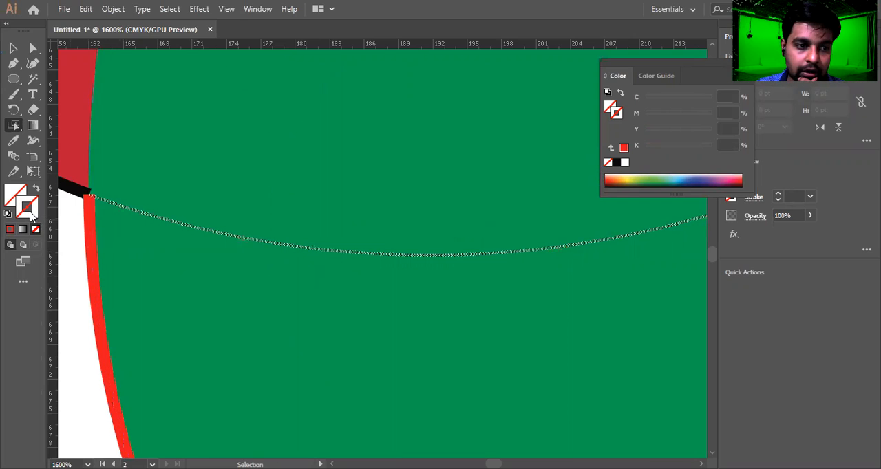
left_click(10, 229)
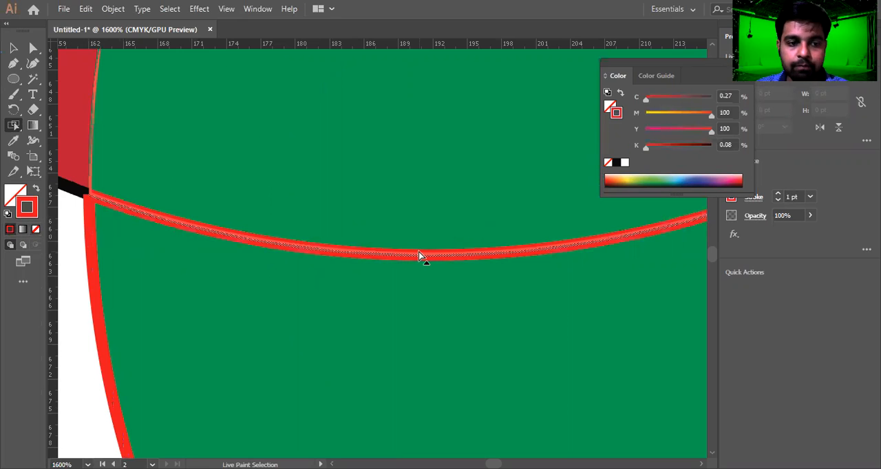
Select the green circle's lower outer face and fill it with orange (F95A0B).
scroll(423, 245, "down", 7)
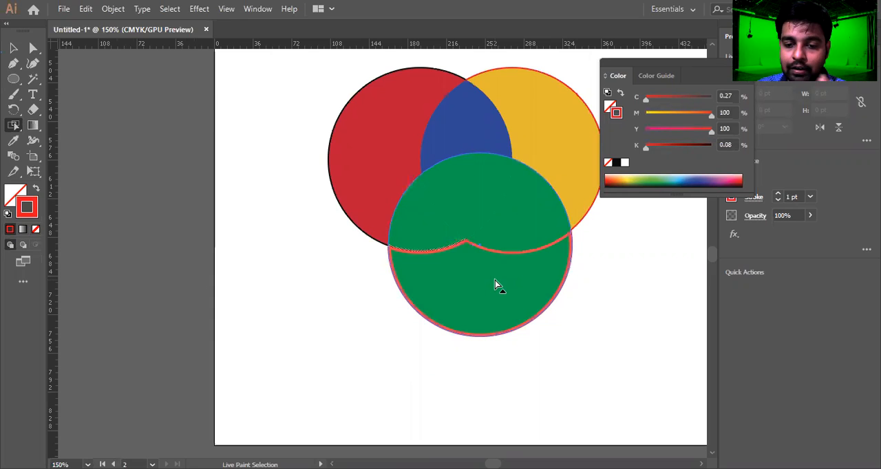
left_click(495, 281)
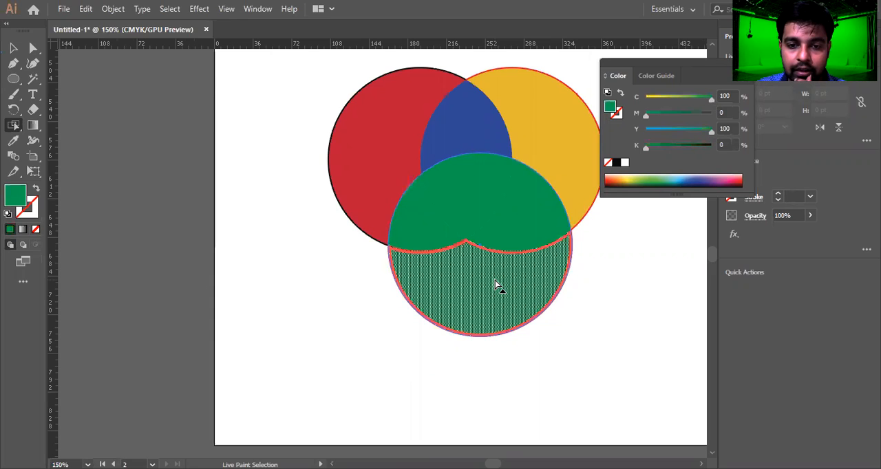
double_click(9, 201)
mouse_move(612, 179)
left_mouse_down()
mouse_move(715, 177)
mouse_move(685, 258)
mouse_move(686, 311)
mouse_move(695, 291)
left_mouse_up()
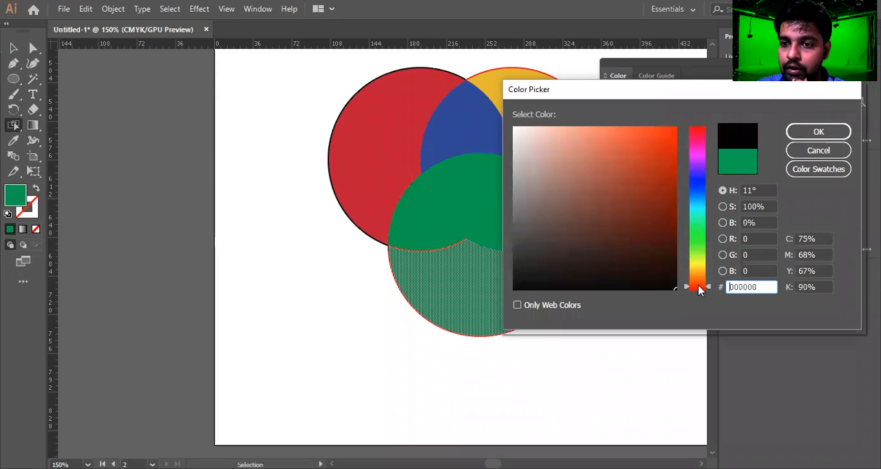
left_click(818, 132)
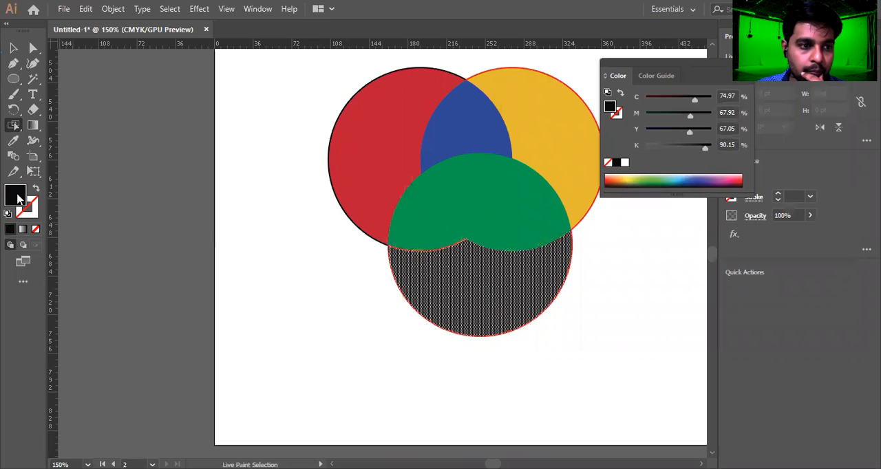
double_click(15, 195)
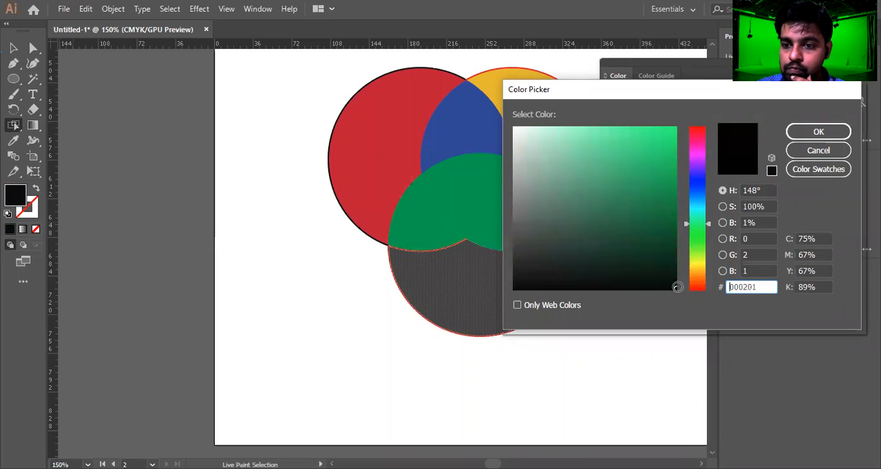
mouse_move(696, 227)
left_mouse_down()
mouse_move(695, 191)
mouse_move(668, 153)
mouse_move(676, 146)
left_mouse_up()
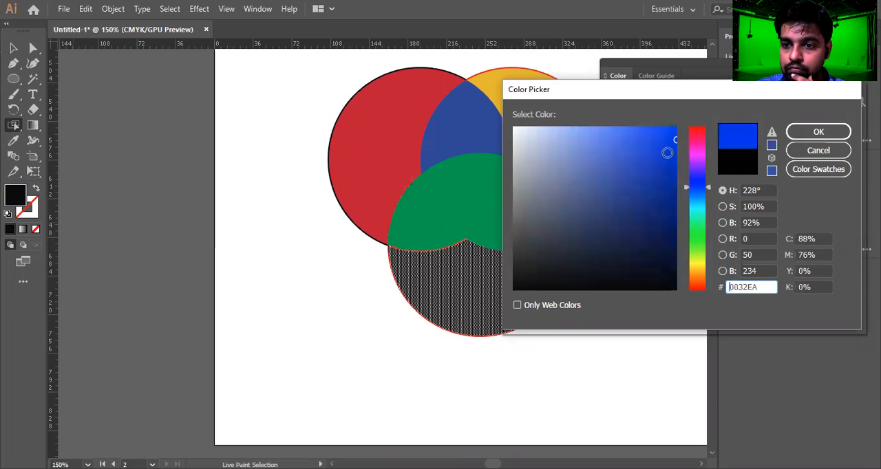
left_click(706, 283)
left_click_drag(652, 190, 670, 130)
left_click(826, 134)
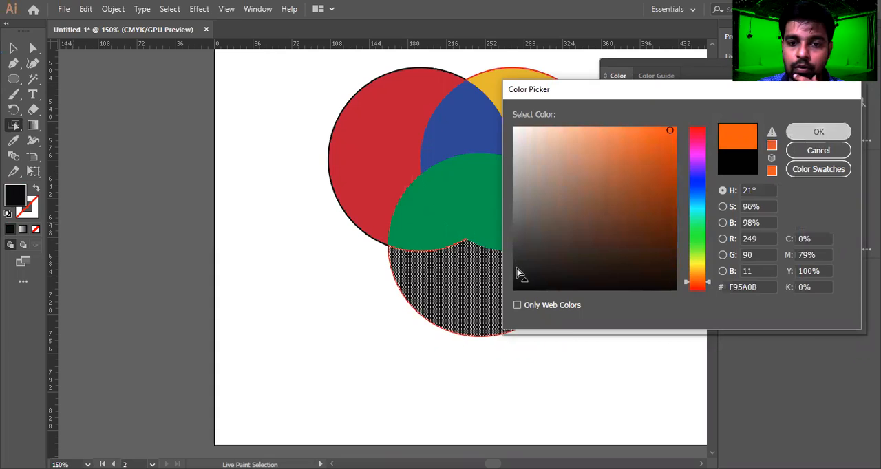
Select the lens between the red and yellow circles and fill it with orange (E58F05).
left_click(471, 139)
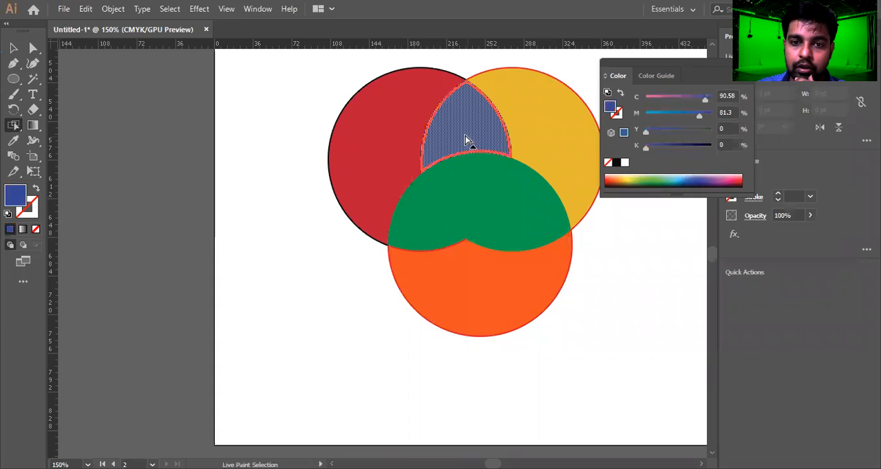
double_click(16, 196)
left_click_drag(629, 248, 682, 297)
left_click(698, 277)
left_click(831, 137)
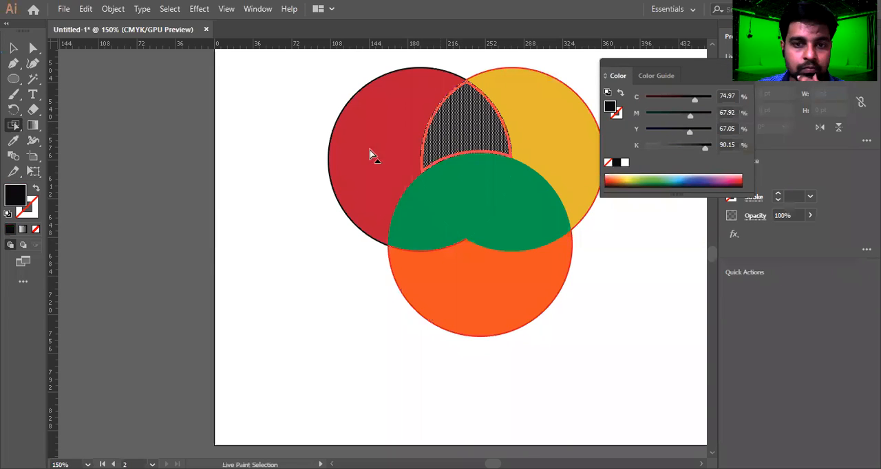
double_click(16, 193)
left_click_drag(701, 285, 699, 274)
left_click_drag(665, 158, 674, 144)
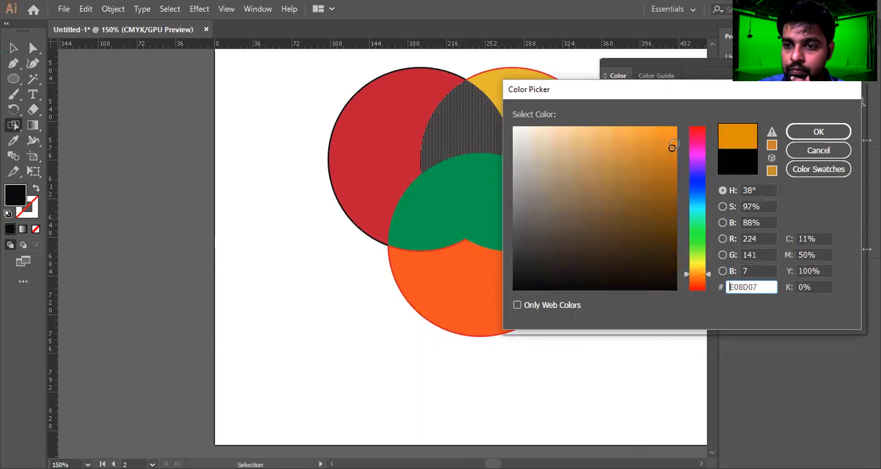
left_click(836, 135)
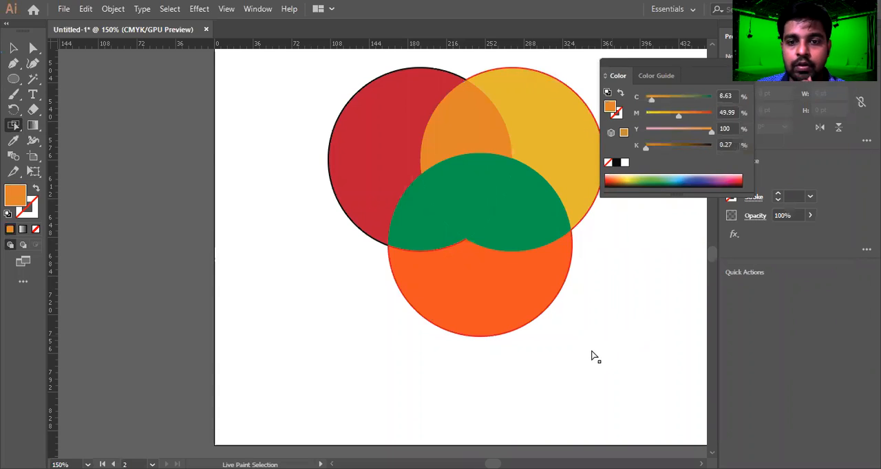
Select the face where the green and yellow circles overlap and fill it with yellow-green (C1ED0A).
left_click(417, 220, "alt")
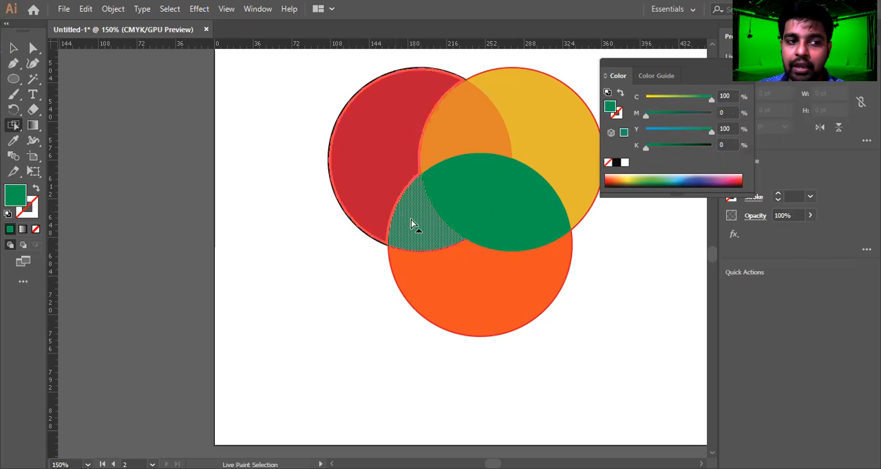
left_click(473, 209)
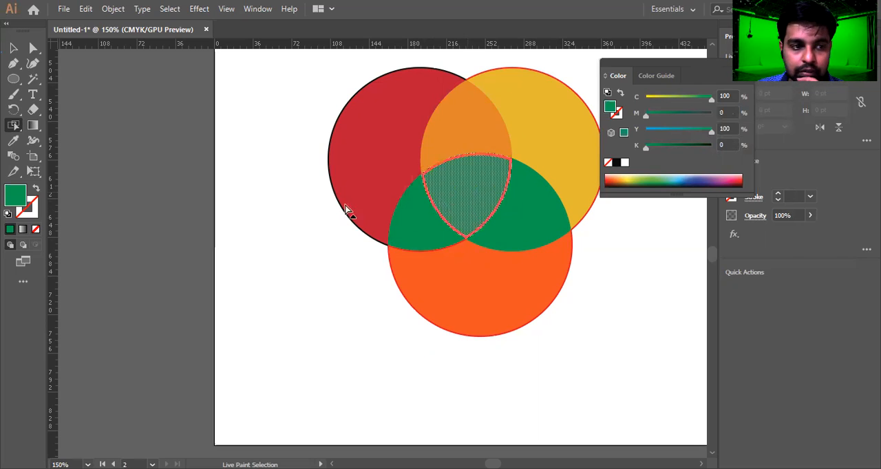
left_click(536, 227)
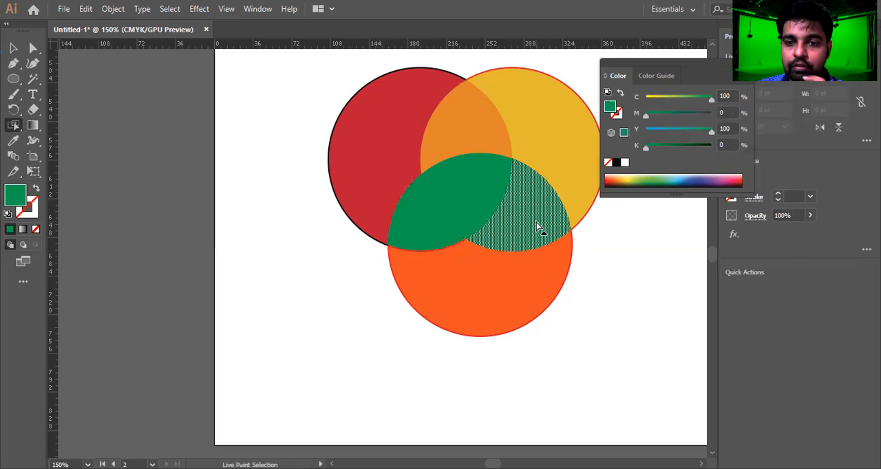
double_click(15, 198)
left_click(697, 258)
left_click_drag(661, 203, 670, 138)
left_click(836, 137)
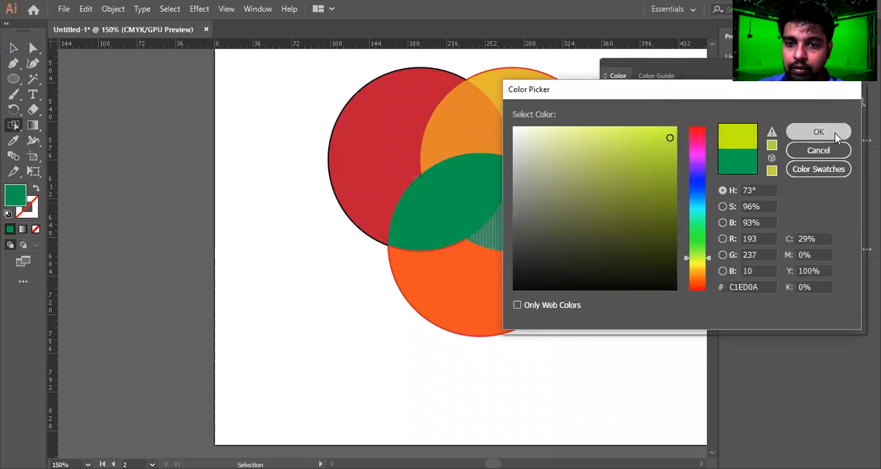
left_click(530, 242)
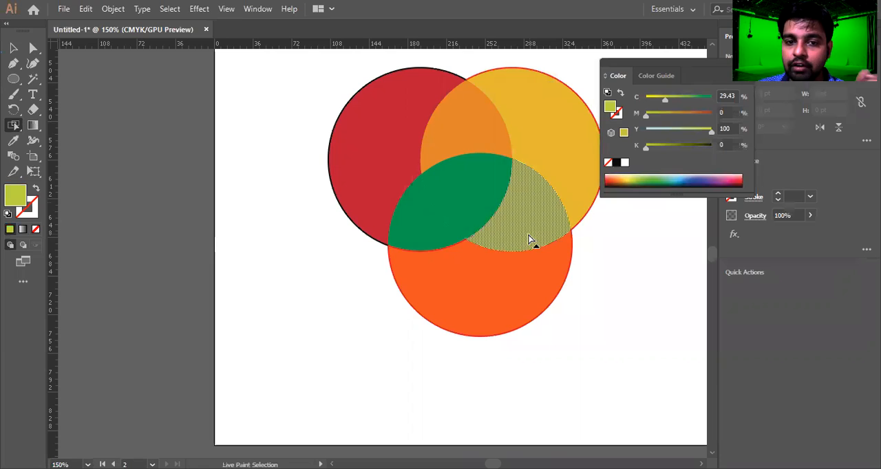